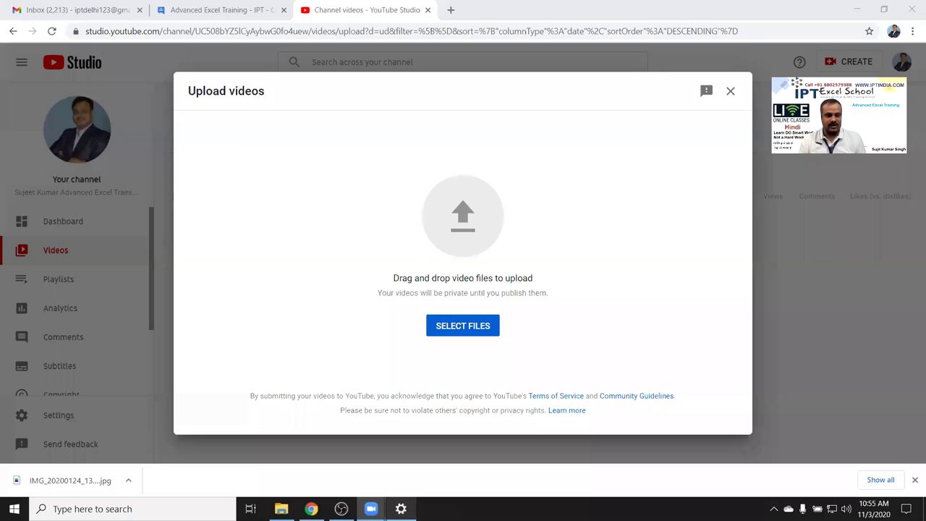
Minimize the Chrome window with YouTube Studio to show the Windows desktop.
key("super+d")
Search 'exc' from the taskbar, launch Excel, and choose a blank workbook.
left_click(132, 509)
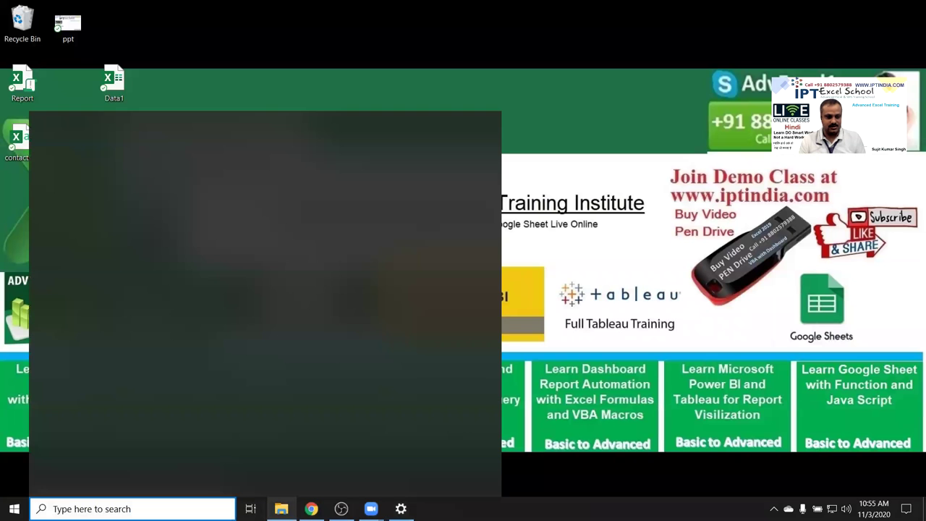
type("exc")
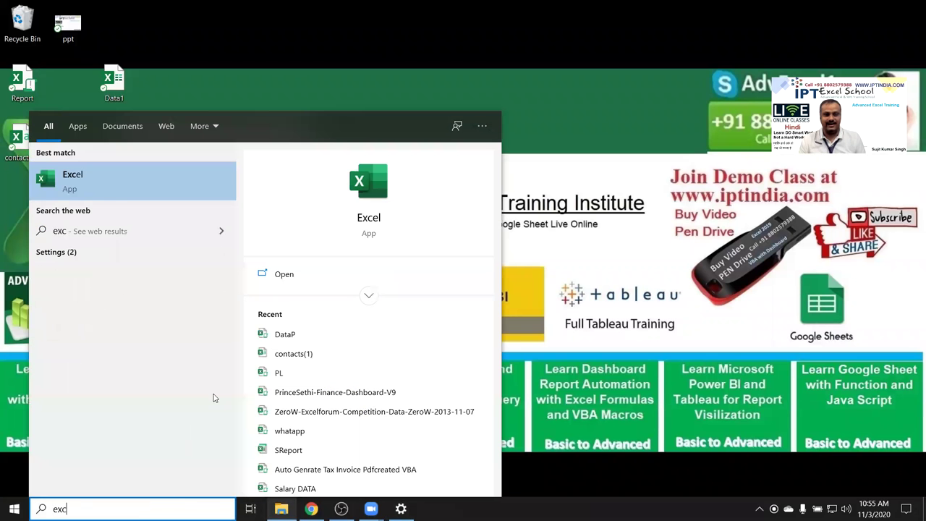
left_click(372, 197)
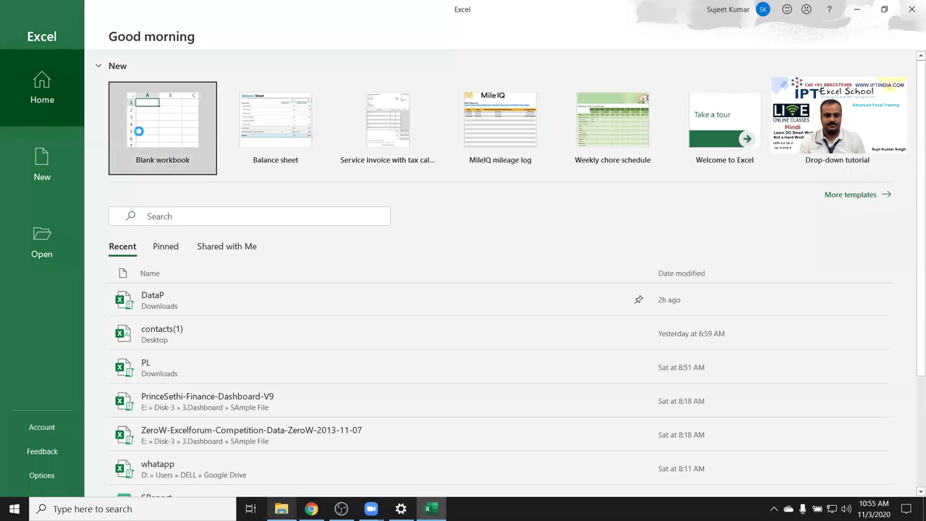
left_click(139, 131)
Enter the header Chq in cell A1.
left_click(138, 128)
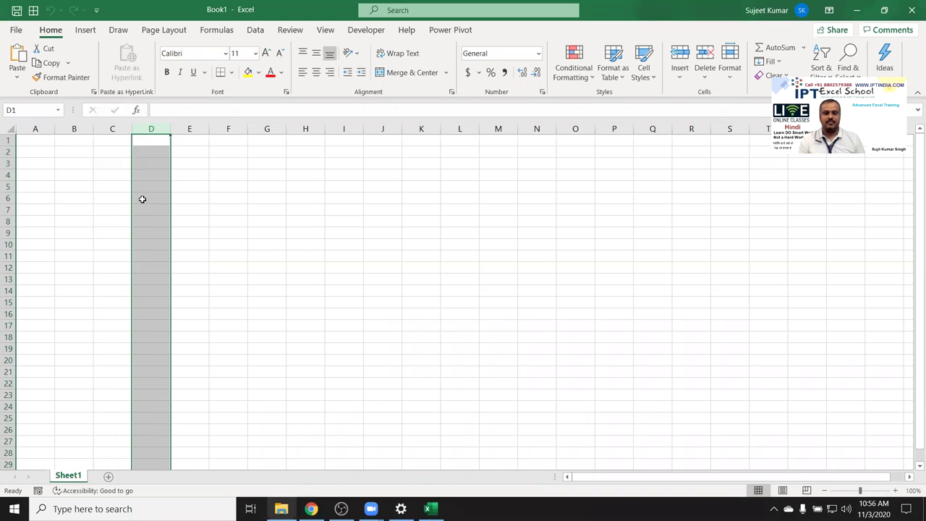
scroll(143, 197, "up", 5)
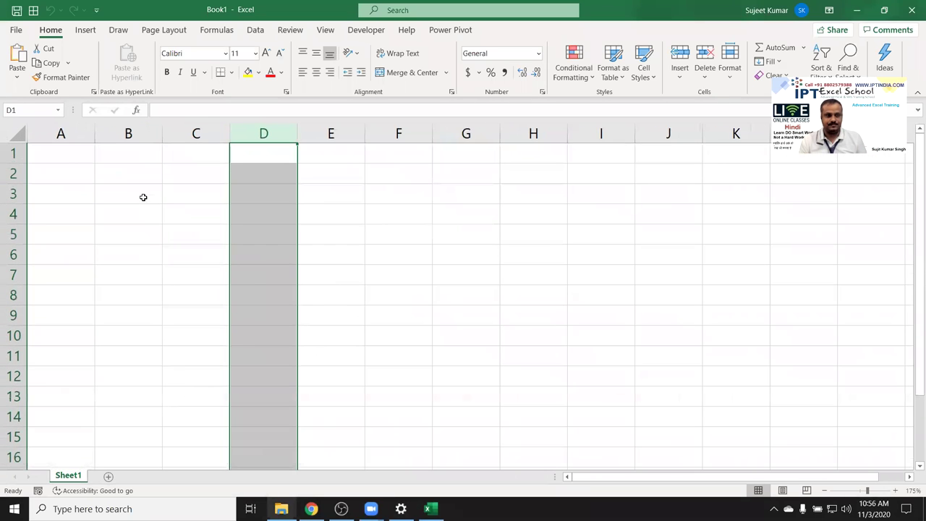
left_click(68, 149)
scroll(109, 181, "up", 3)
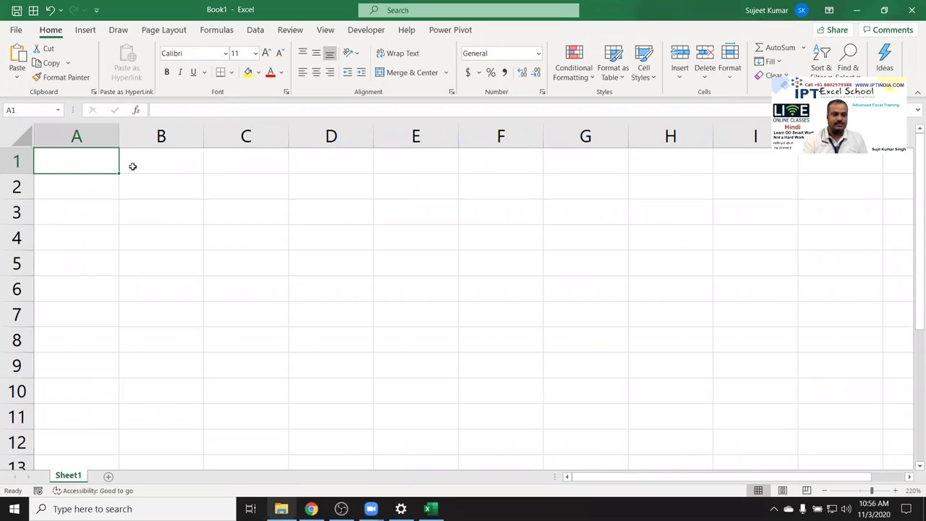
type("Chq")
key("Return")
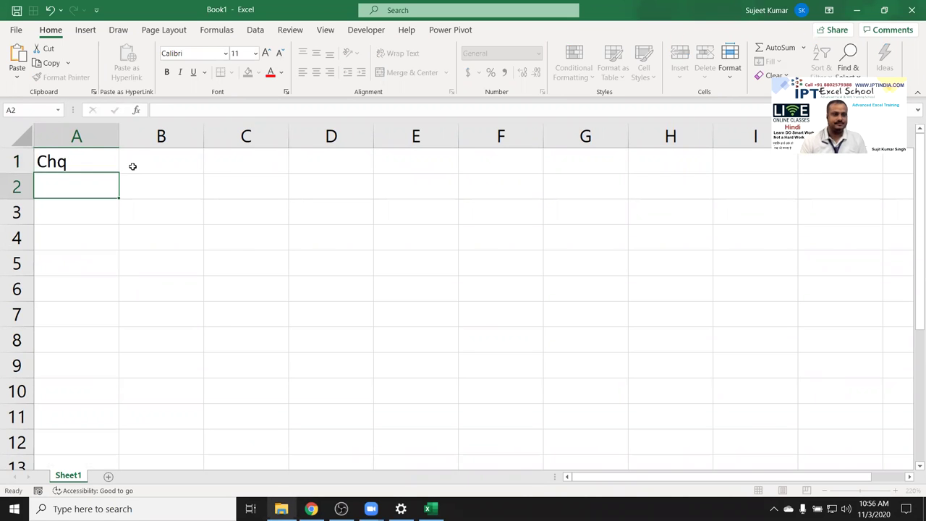
Try sample cheque numbers such as 854269 and '000115 below the header, then clear them.
type("854")
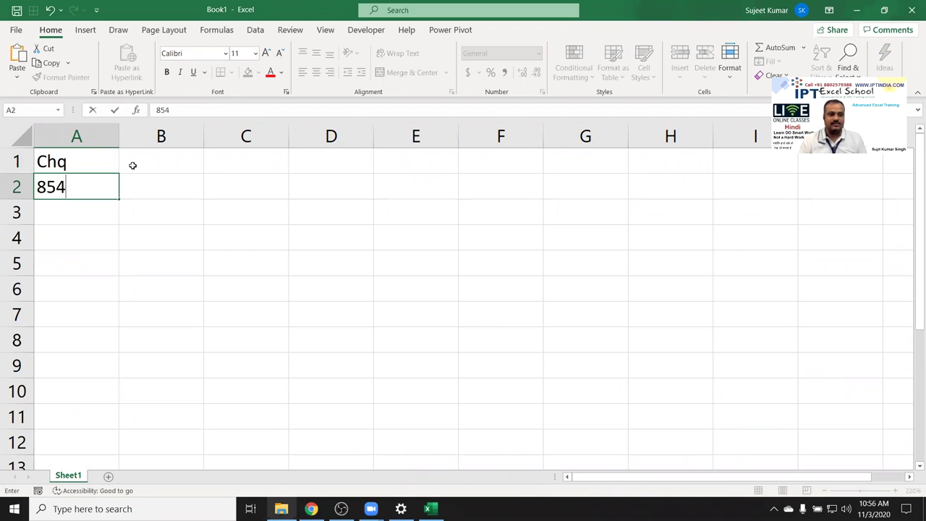
type("26")
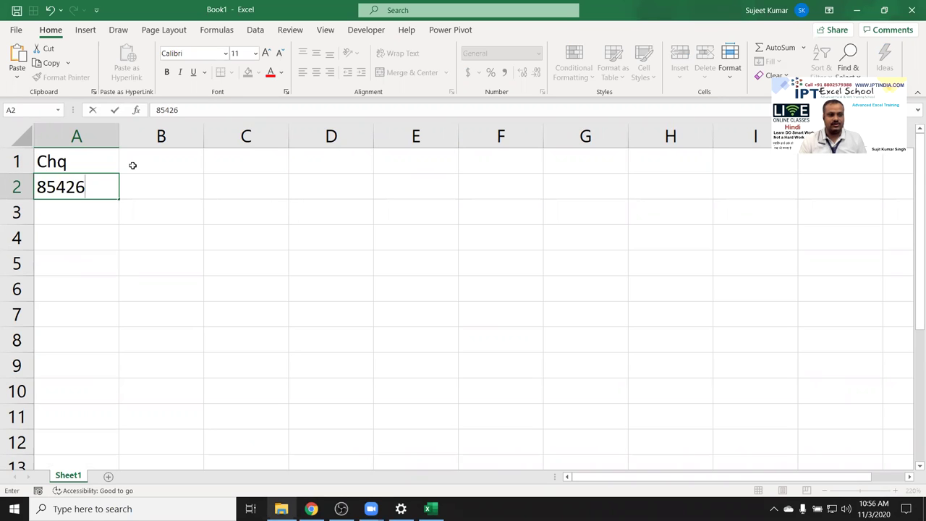
key("Return")
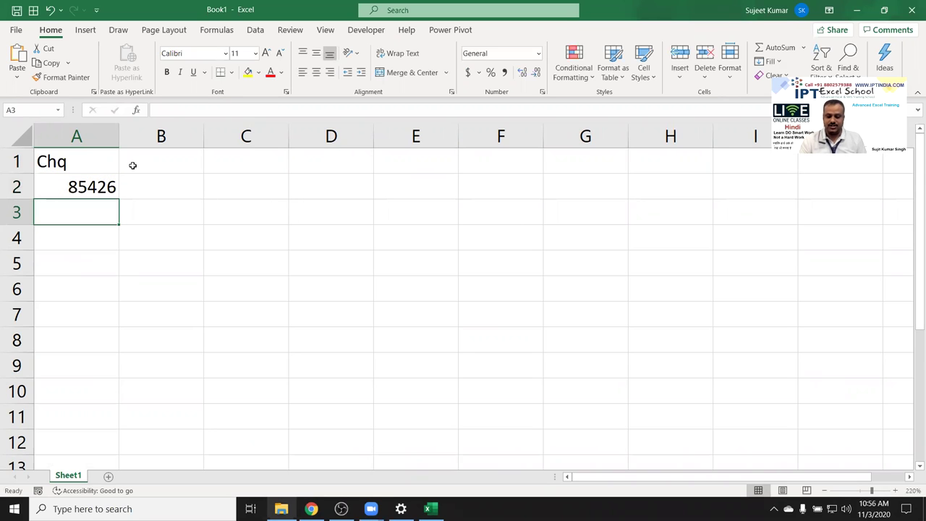
type("00")
type("2145")
key("Return")
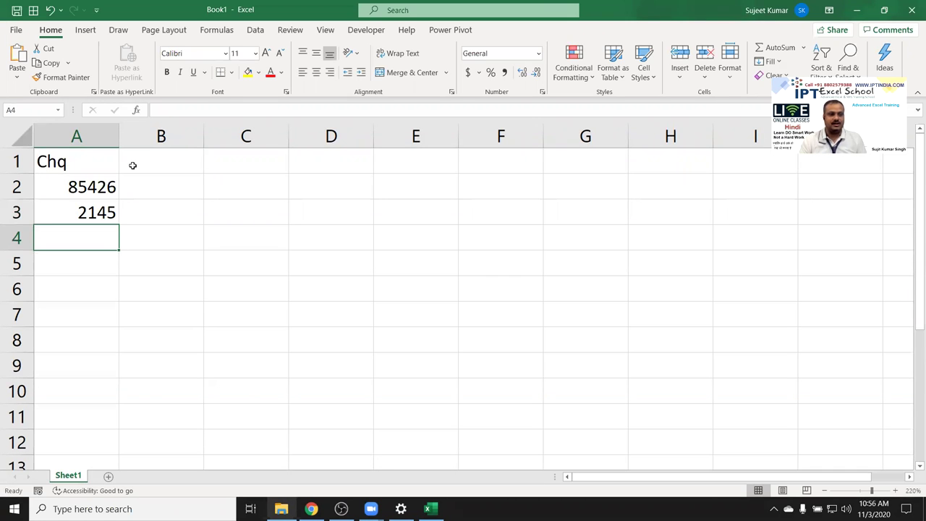
key("Up")
key("Up")
type("85426")
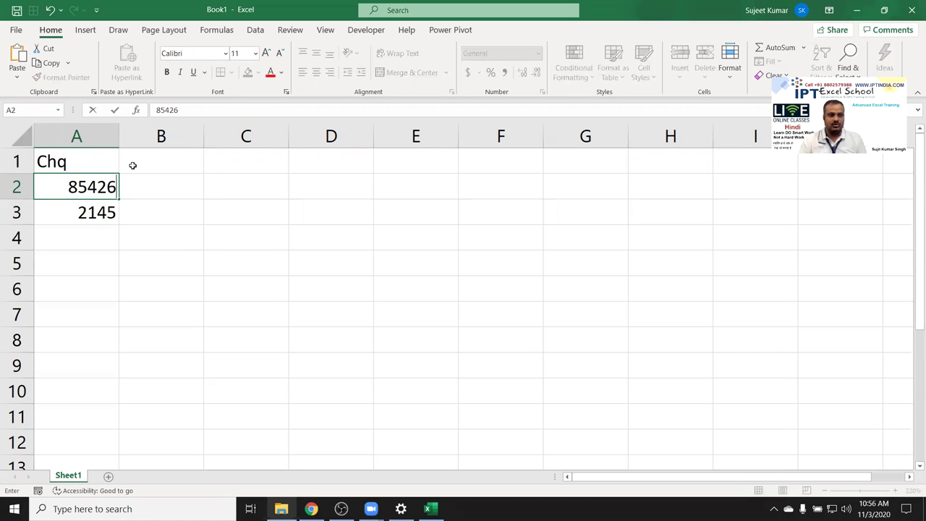
type("9")
key("Return")
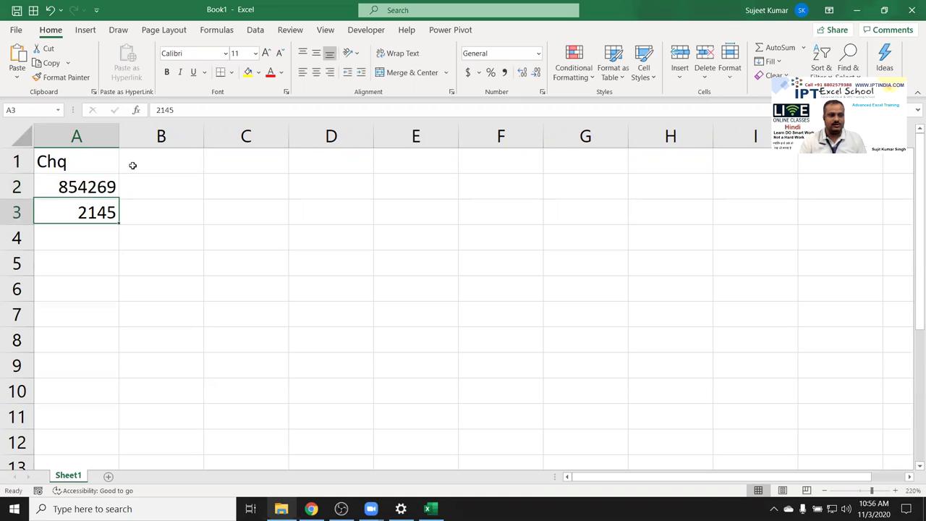
type("'0001153")
key("BackSpace")
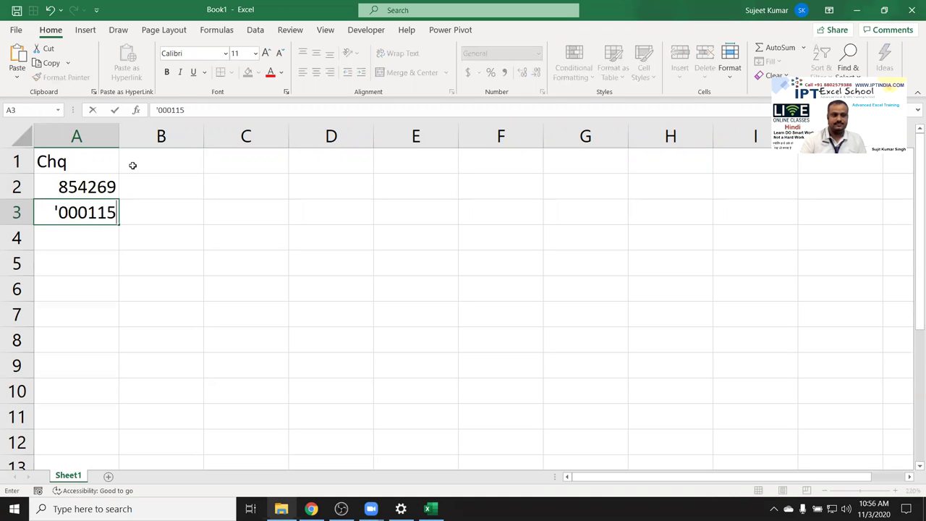
key("Return")
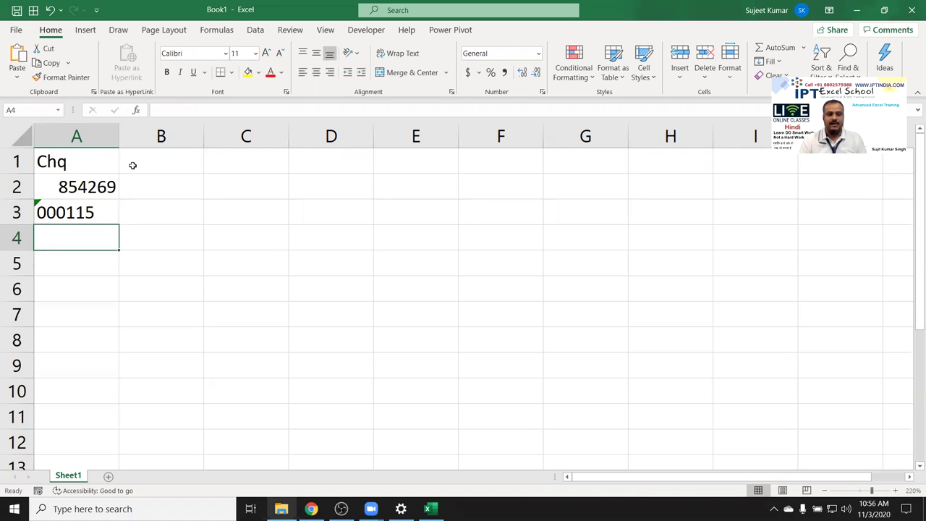
key("Up")
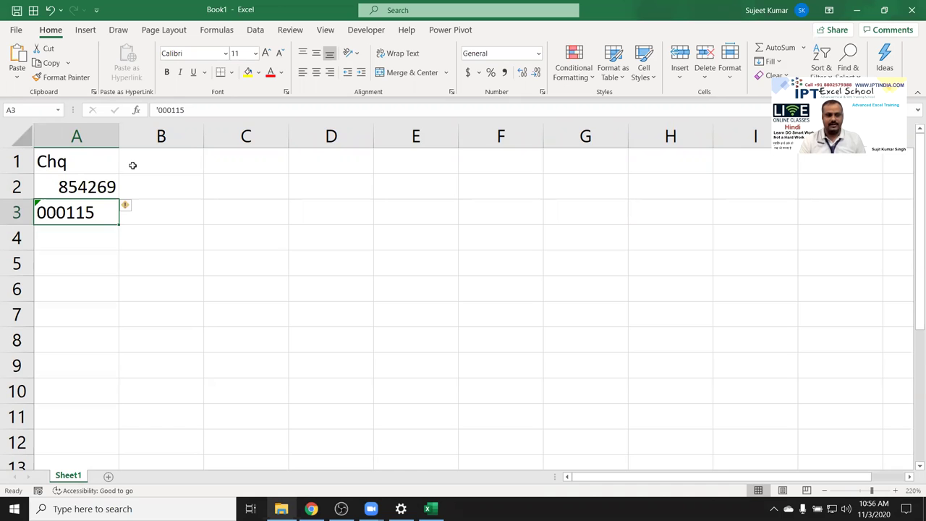
key("Up")
key("shift+Down")
key("Delete")
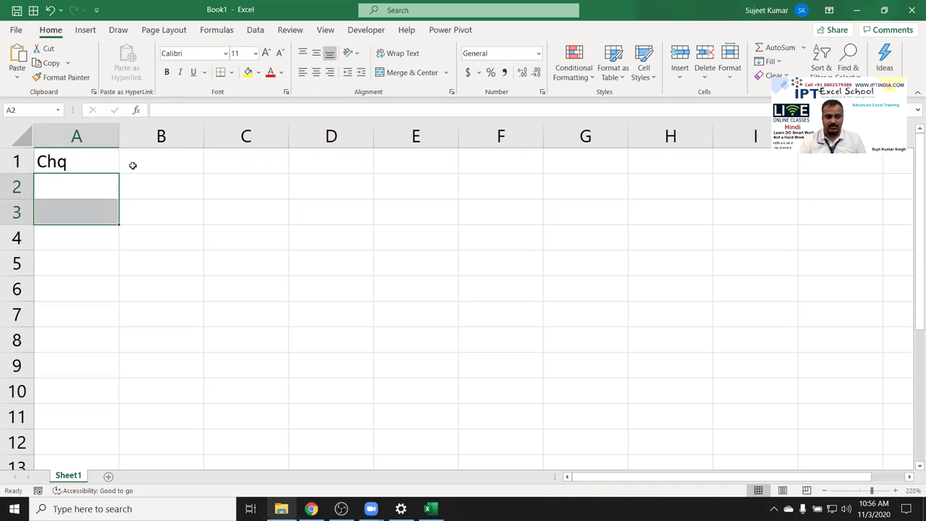
Enter the cheque numbers 85, 3265, 785 and 16562 under the Chq header.
type("85")
key("Return")
type("3265")
key("Return")
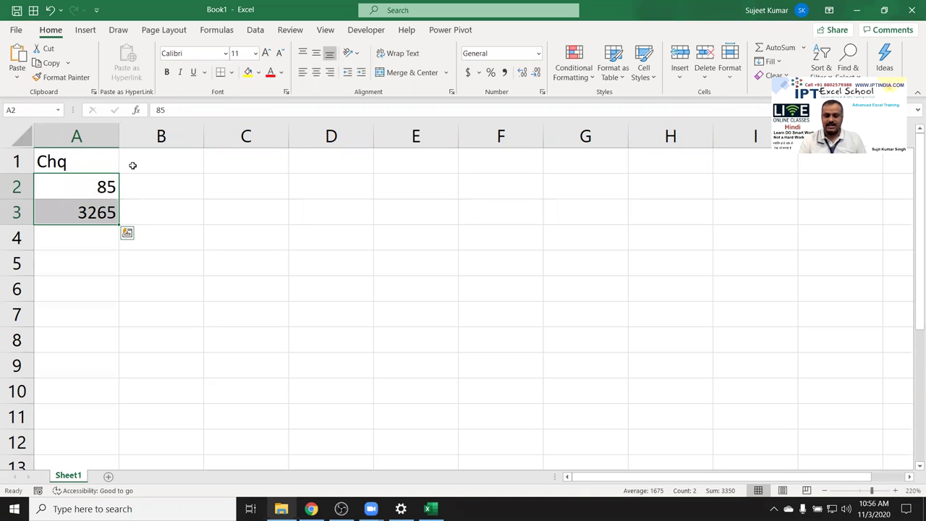
key("Down")
key("Down")
type("785")
key("Return")
type("1656")
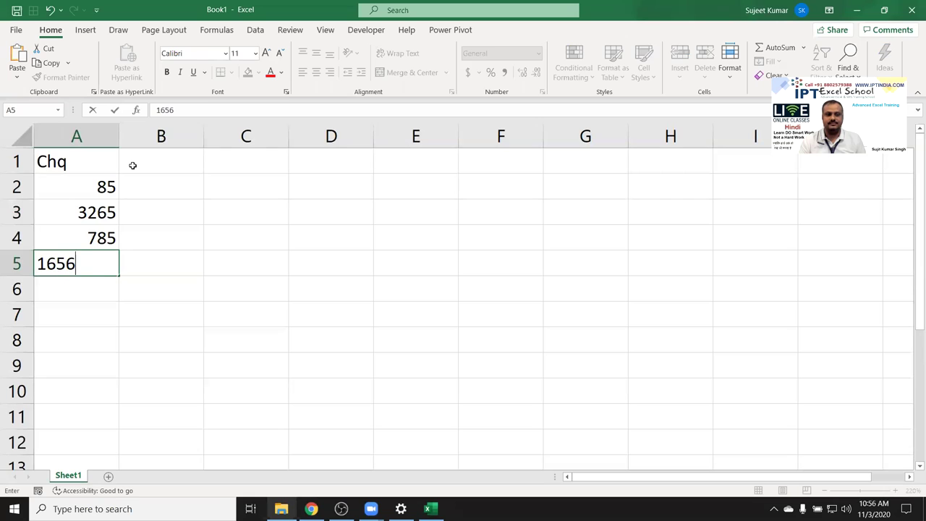
type("2")
key("Return")
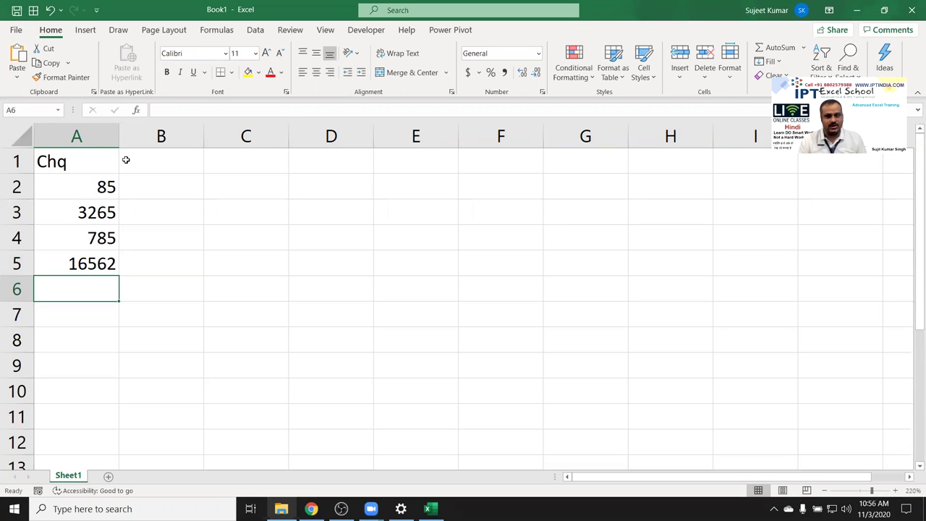
Apply custom format 000000 to A2:A5 so they read 000085, 003265, 000785, 016562.
left_click(71, 193)
left_click_drag(68, 207, 68, 258)
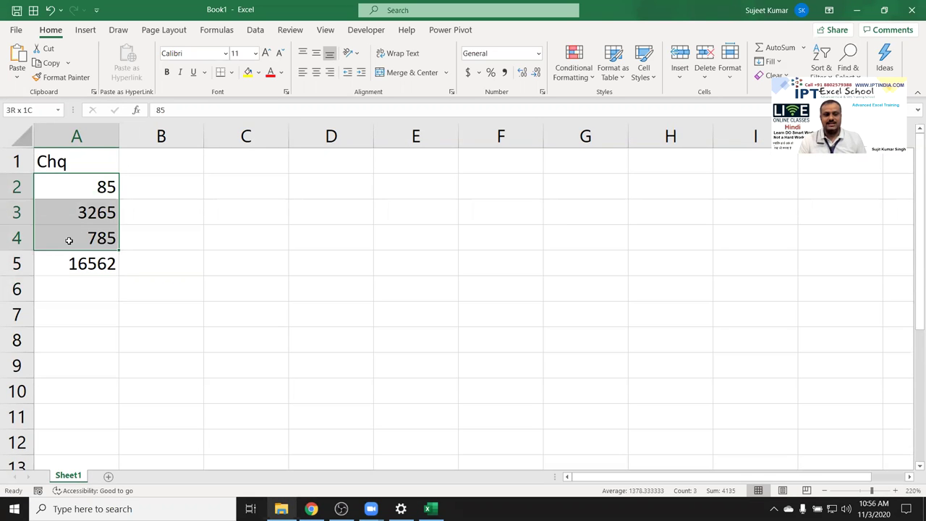
left_click(613, 69)
left_click(548, 92)
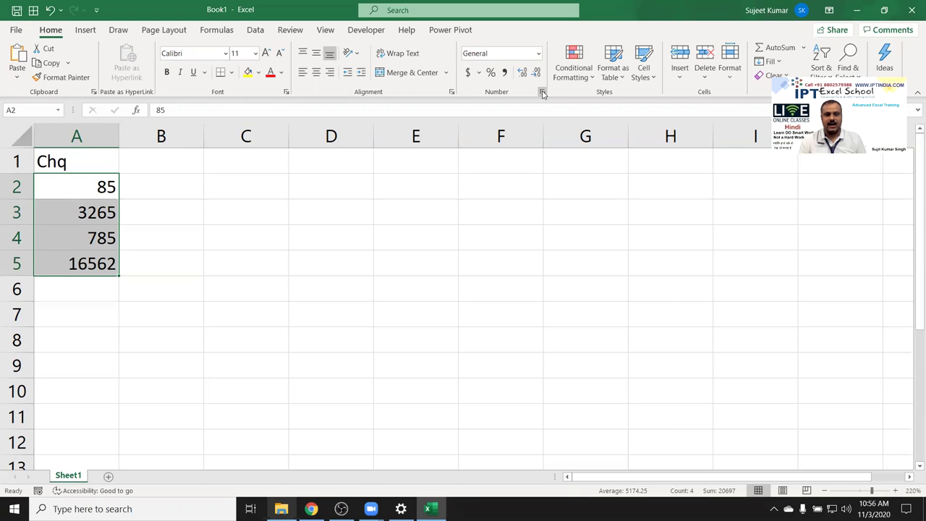
left_click(544, 94)
left_click(384, 218)
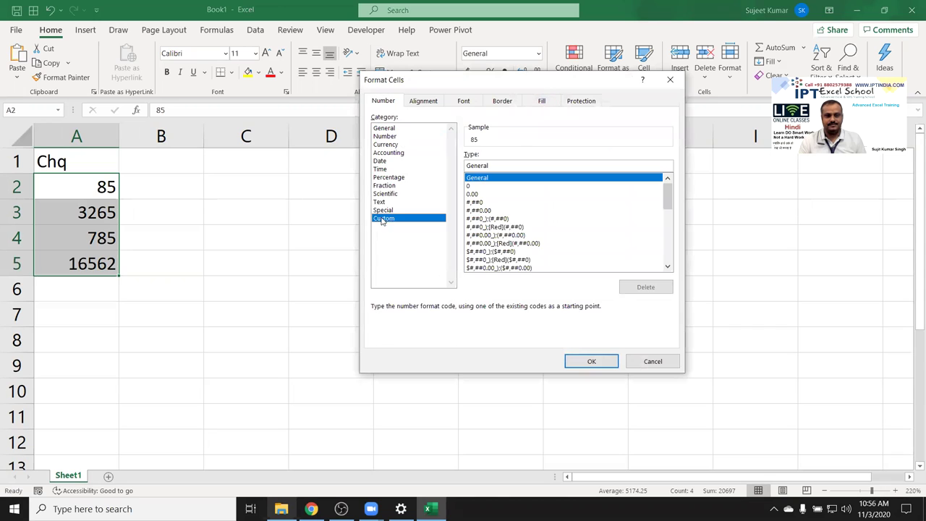
double_click(477, 165)
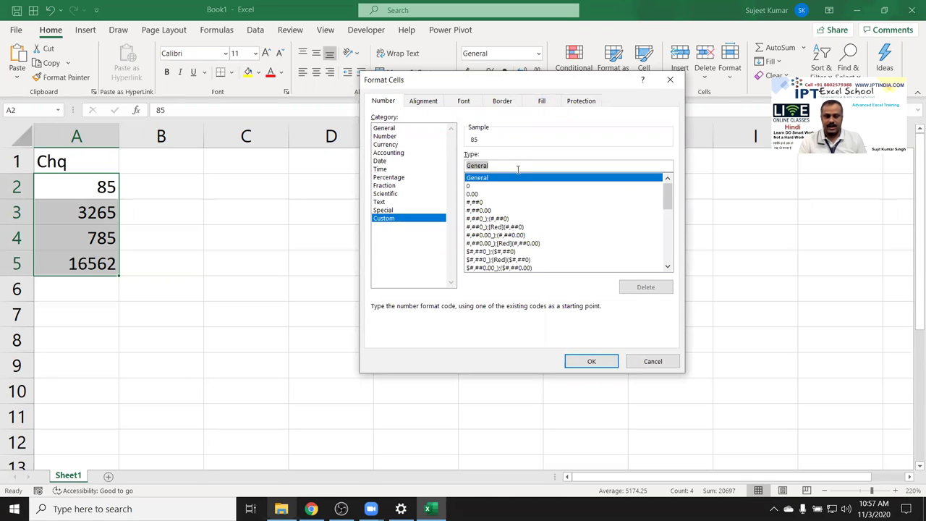
type("000000")
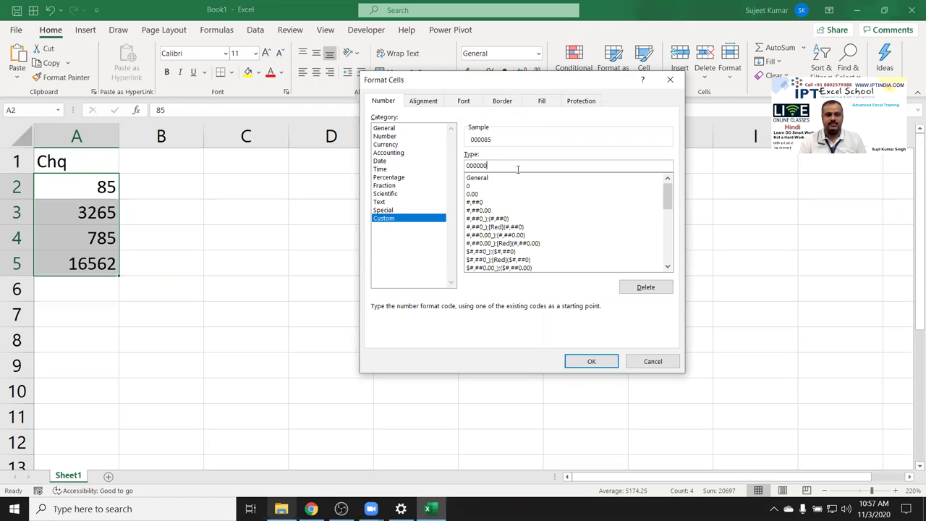
key("Return")
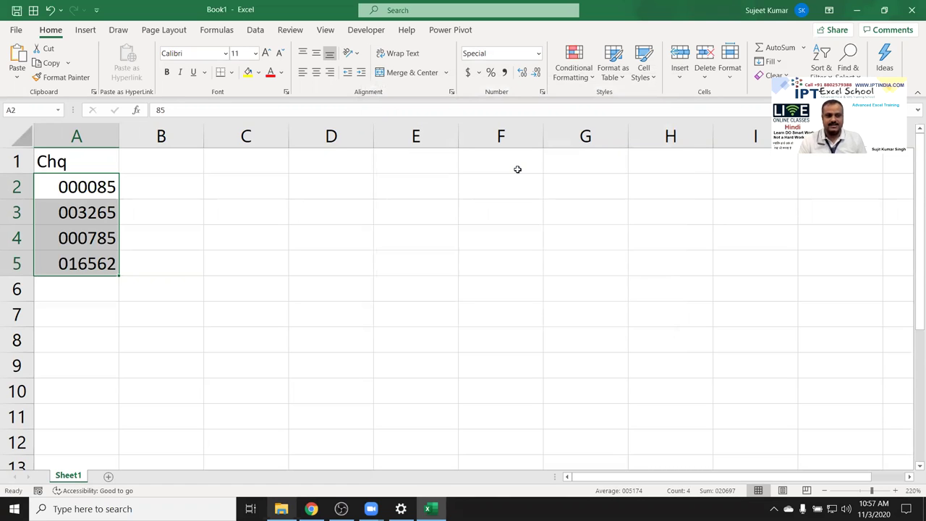
key("Down")
key("Down")
Enter '003265 in D3 so it is stored as text with leading zeros.
key("Up")
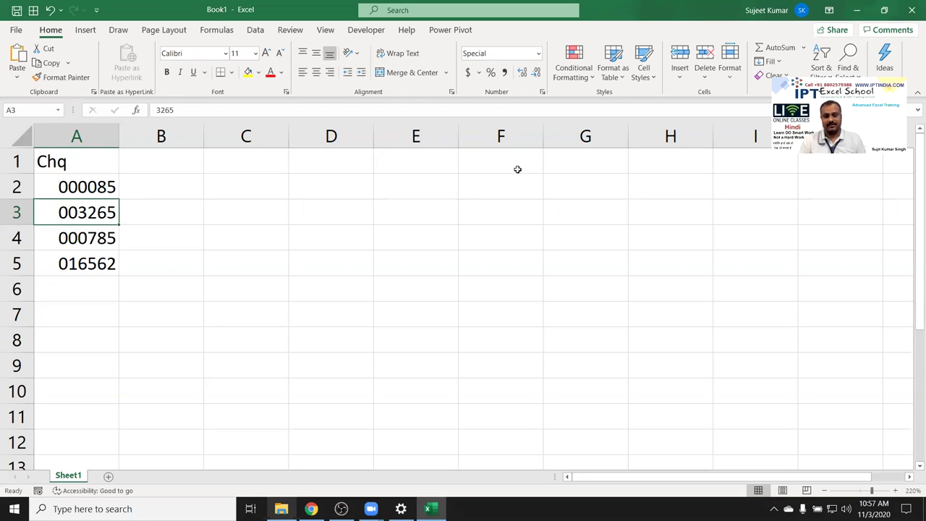
key("Right")
key("Right")
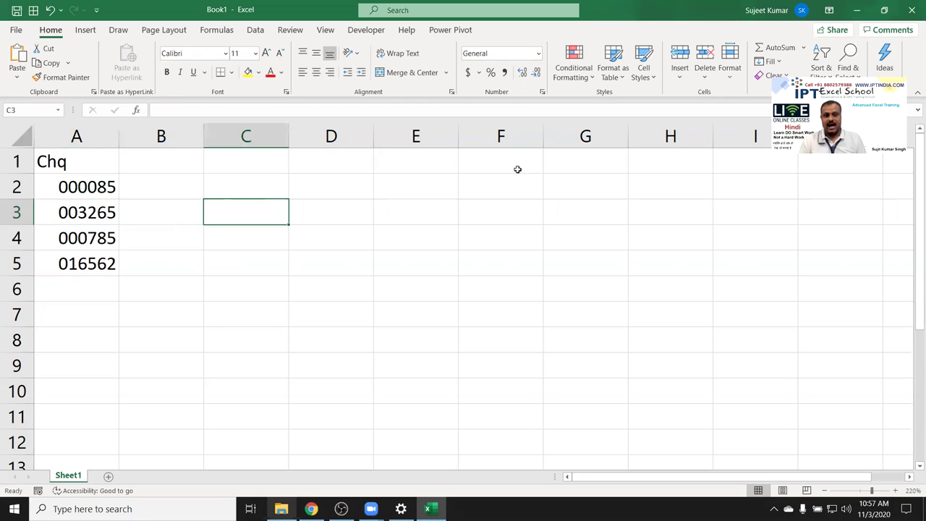
key("Right")
type("'003265")
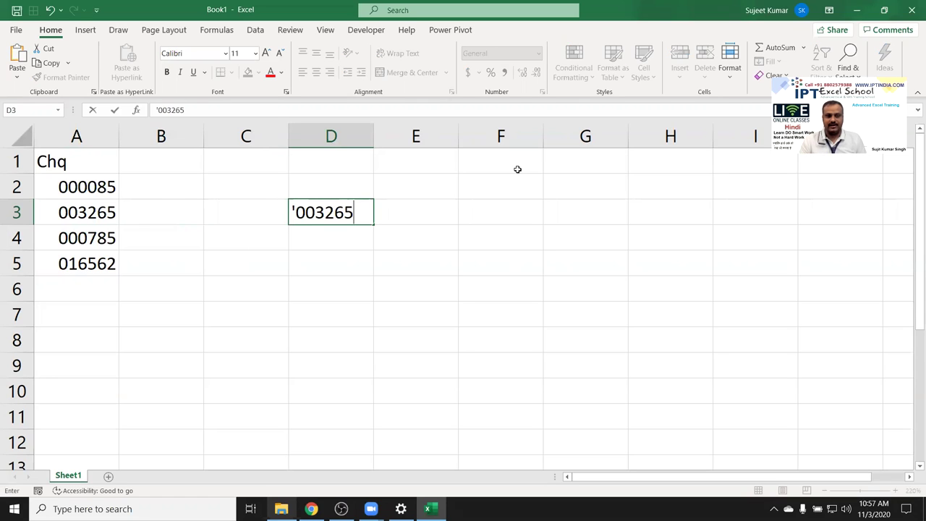
key("Return")
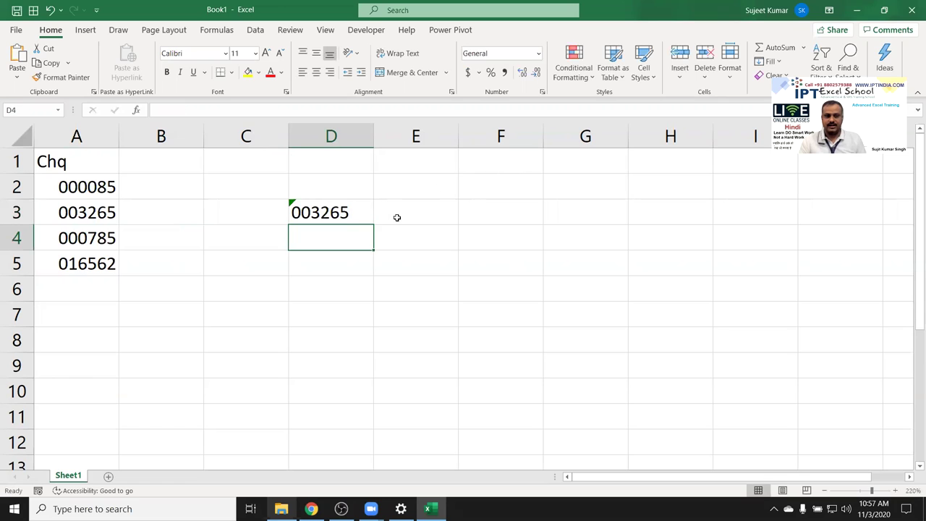
Dismiss D3's number-stored-as-text warning and select B4 for a comparison.
left_click(338, 217)
left_click(275, 207)
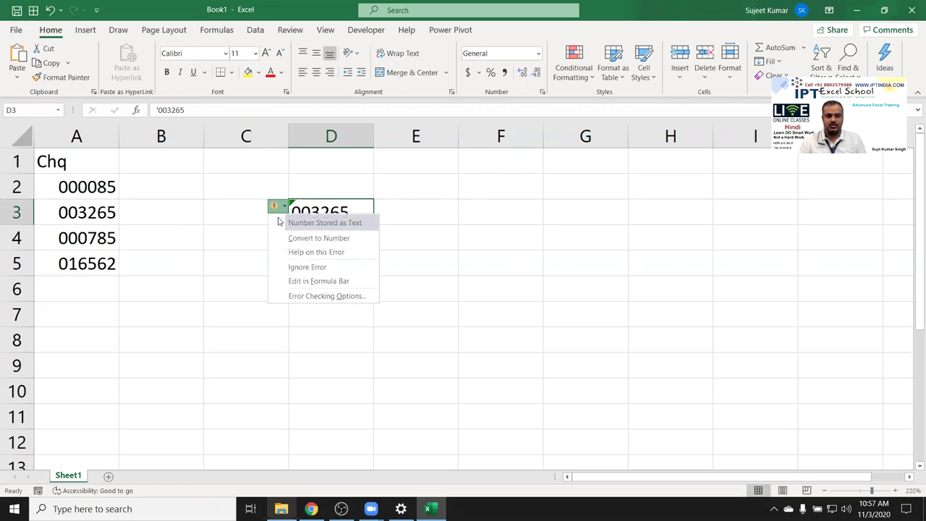
left_click(293, 267)
left_click(215, 256)
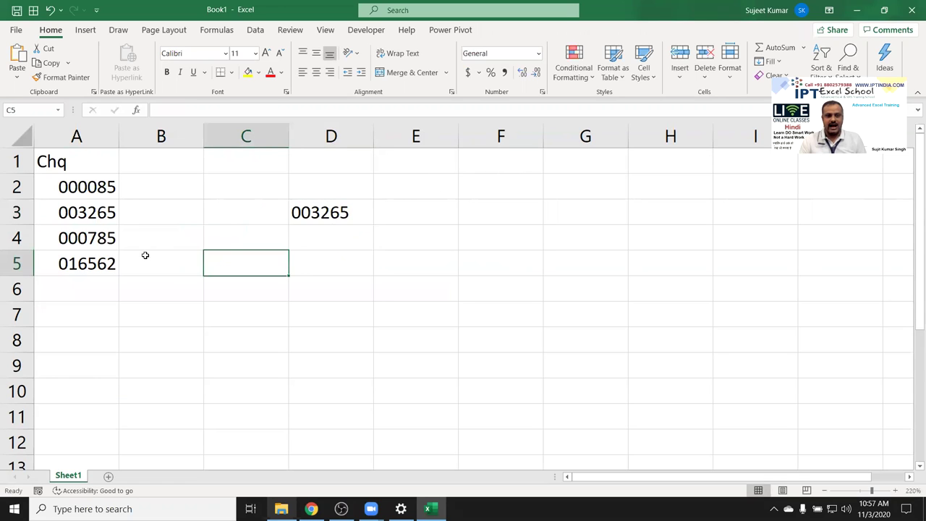
left_click(188, 245)
Enter =A3=D3 in B4, which returns FALSE, then reselect A2:A5 to review their format.
type("=")
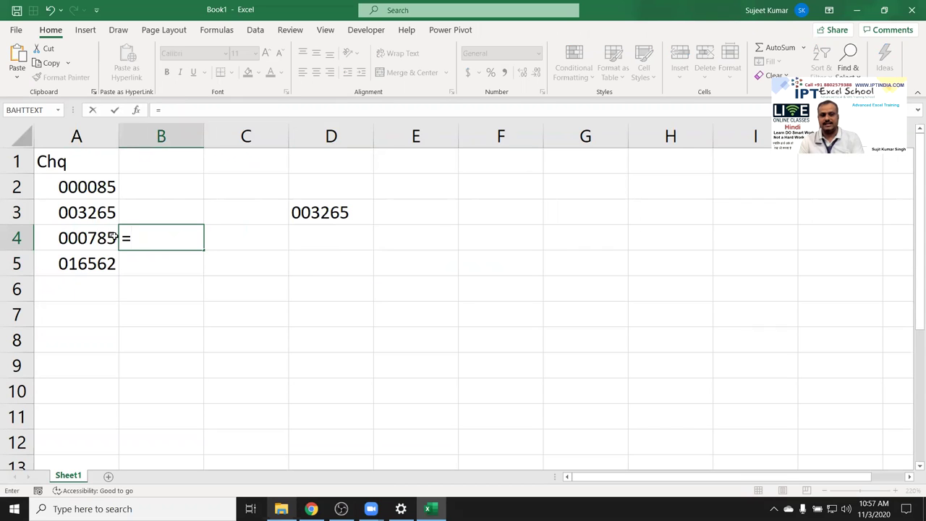
left_click(89, 215)
type("=")
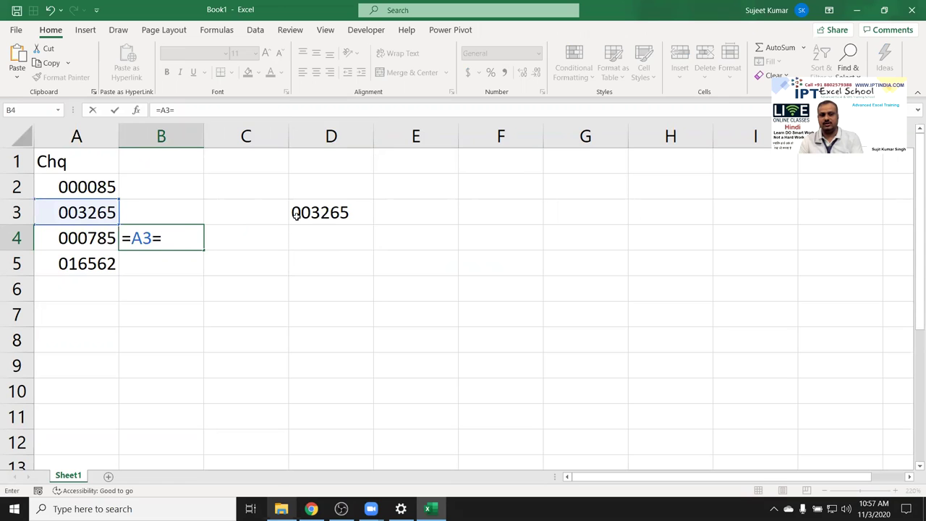
left_click(295, 214)
key("Return")
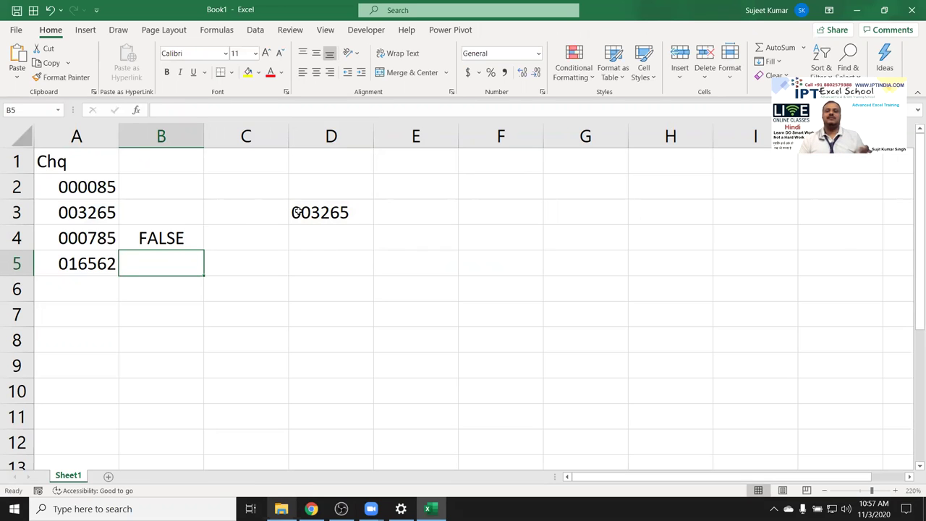
left_click(85, 256)
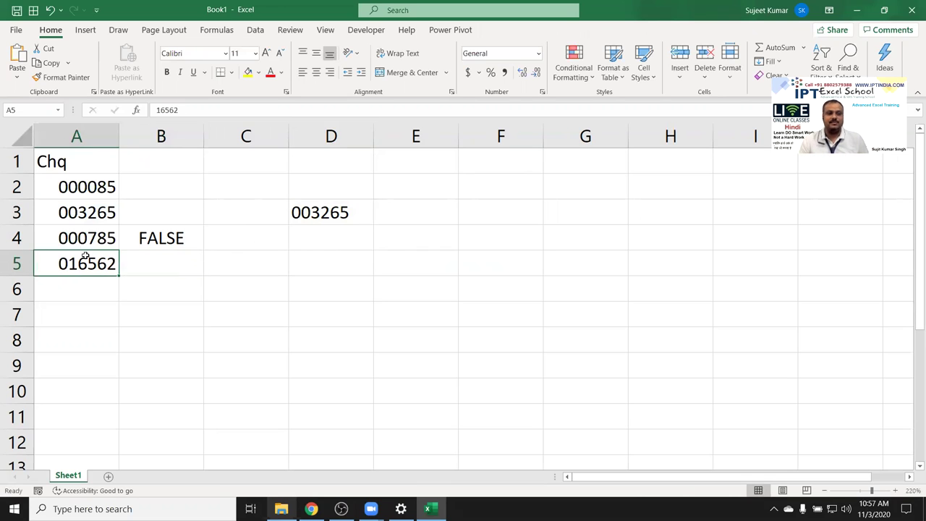
left_click_drag(85, 256, 81, 187)
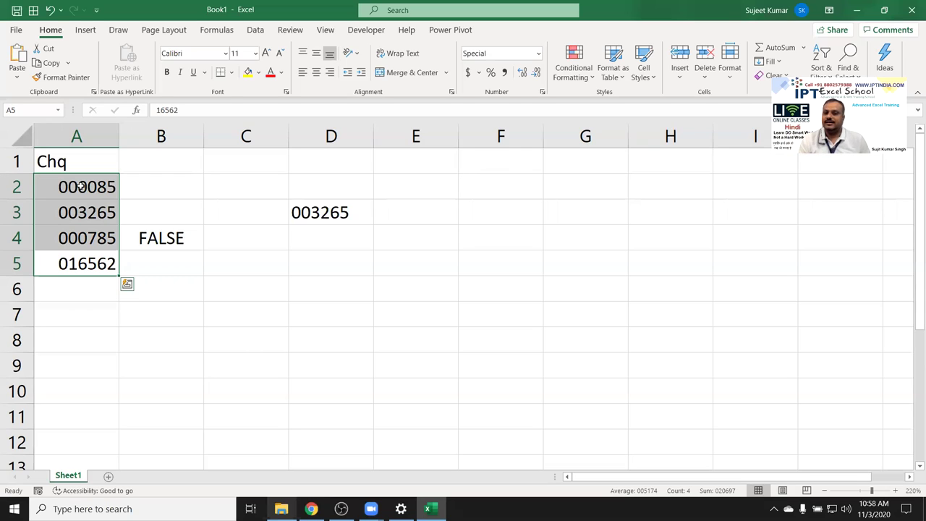
Enter =TEXT(A3,"000000") in B3 to produce the text 003265.
key("Down")
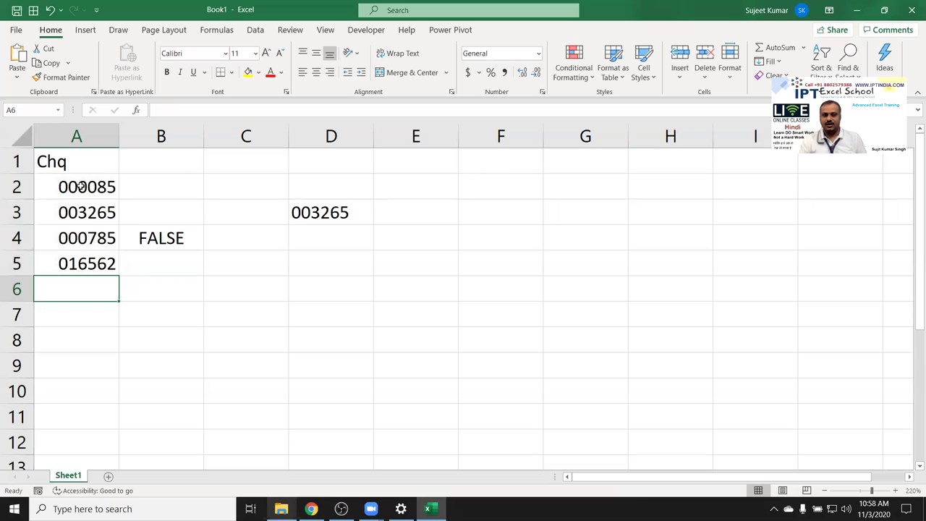
key("Right")
key("Up")
key("Up")
key("Up")
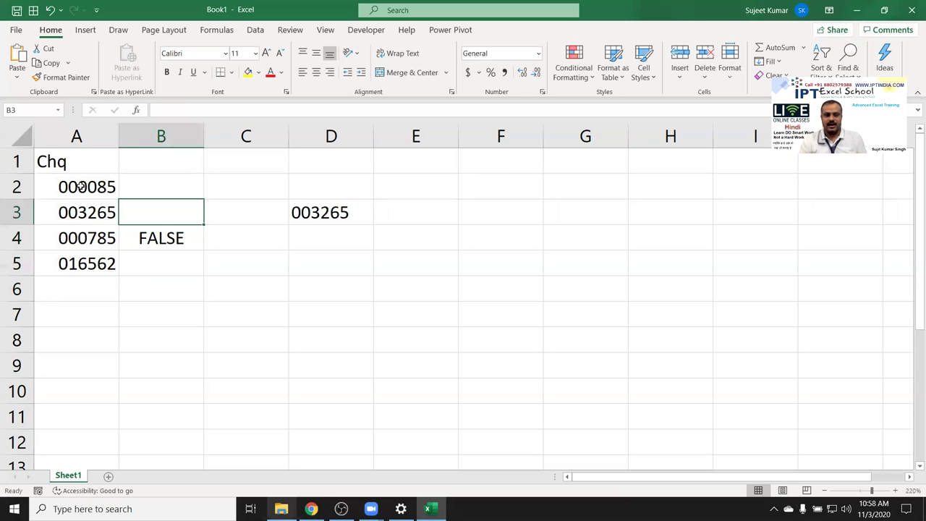
type("=te")
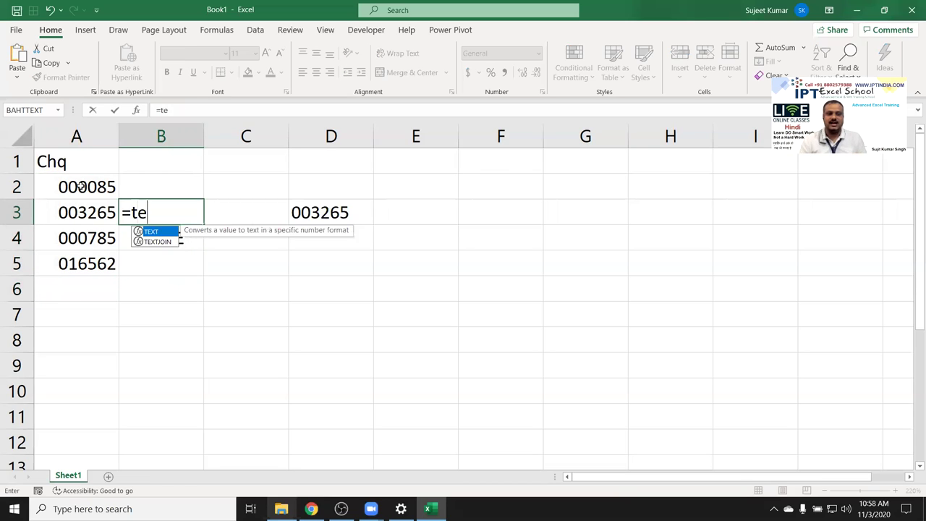
key("Tab")
key("Left")
type(",\"0")
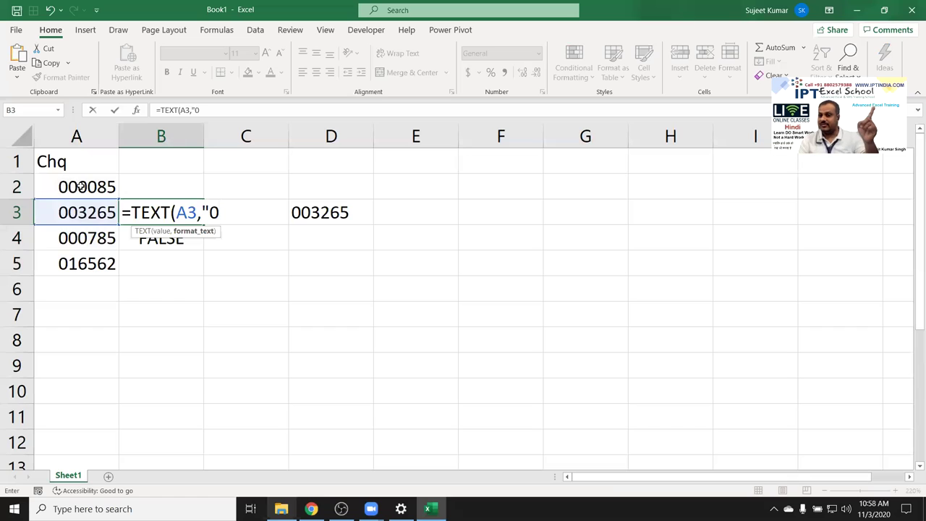
type("00000")
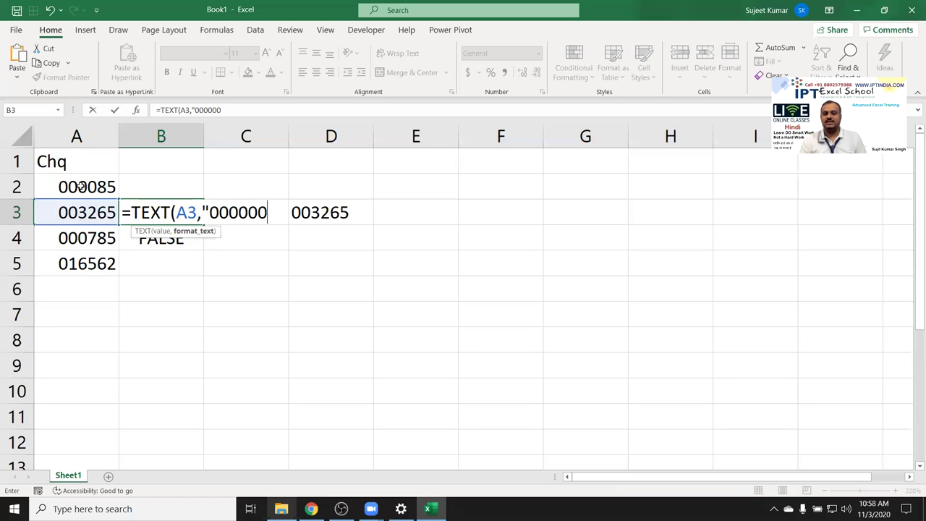
type("\"")
key("Return")
key("Up")
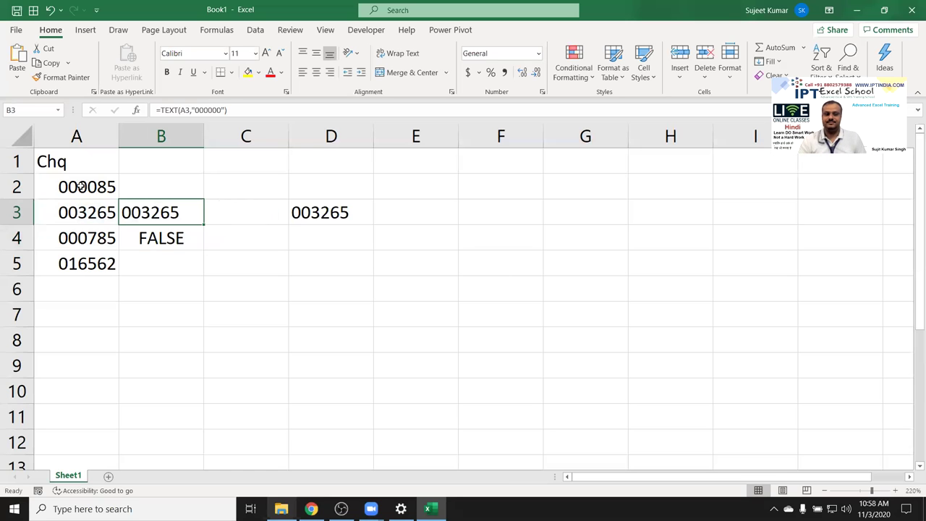
Enter =B3=D3 in C4, which returns TRUE.
key("Down")
key("Right")
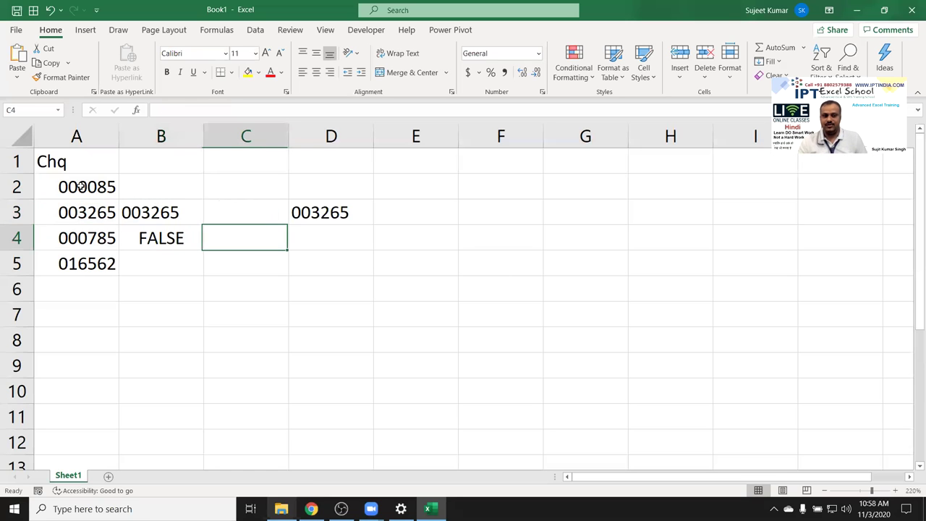
type("=")
key("Up")
key("Left")
type("=")
key("Right")
key("Up")
key("Return")
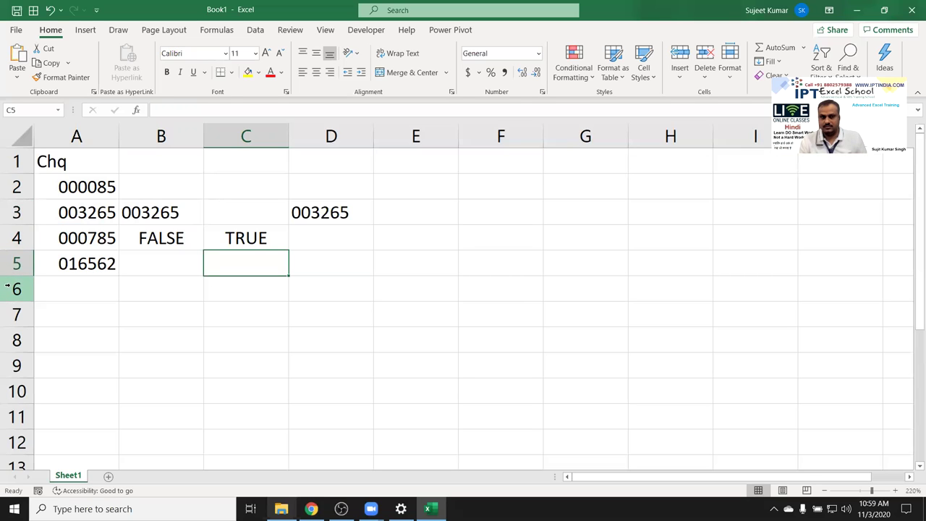
Compare the contents of A3, the TEXT formula in B3, and the stored text in D3.
left_click(103, 217)
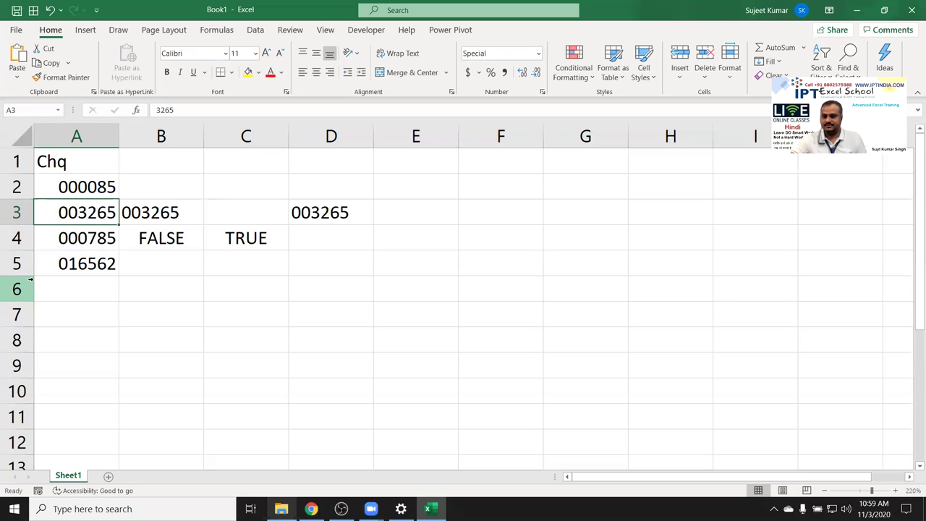
left_click(158, 216)
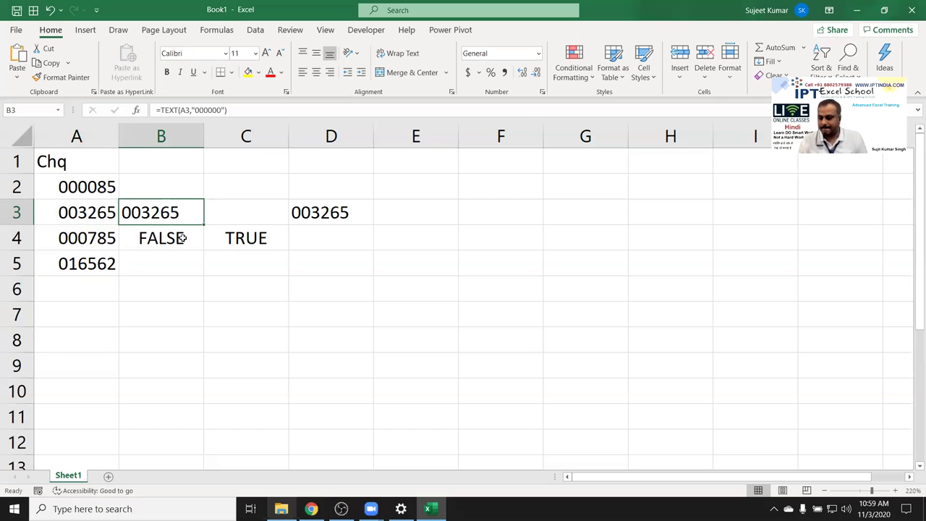
left_click(156, 254)
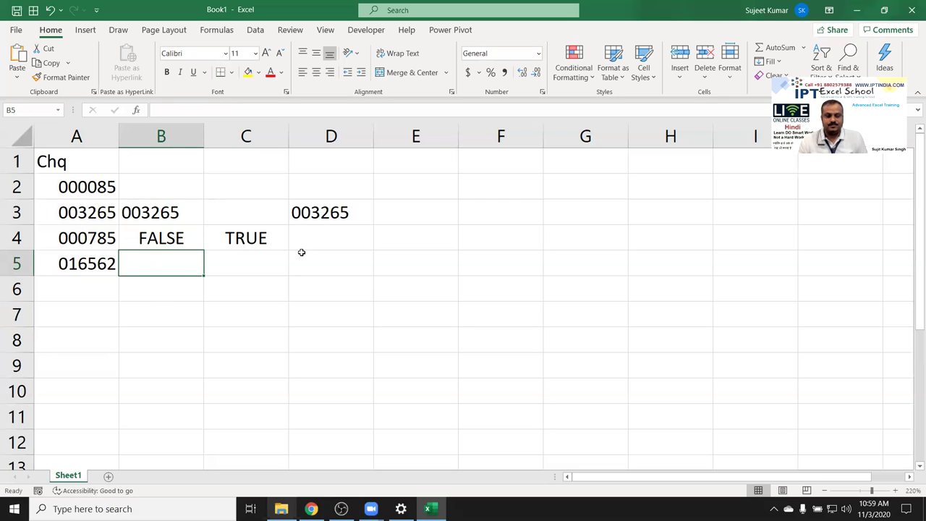
left_click(295, 204)
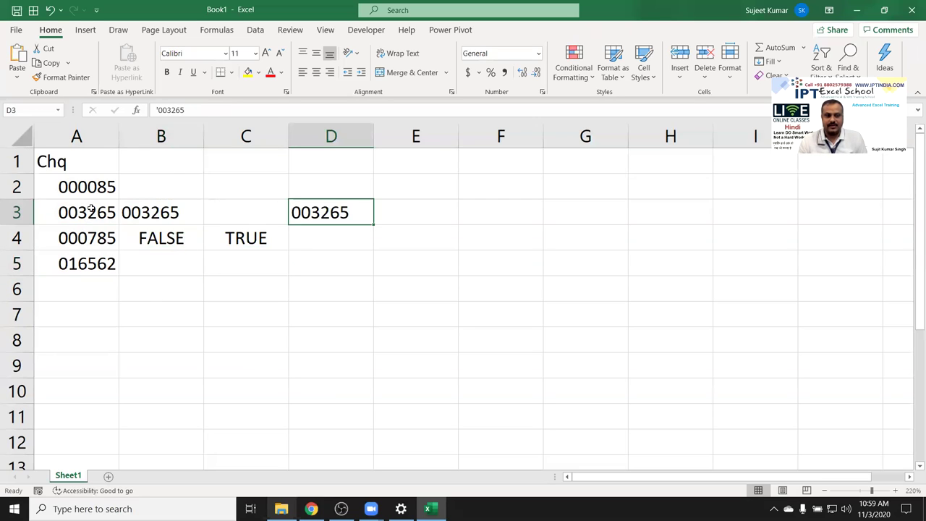
left_click(130, 208)
left_click(358, 216)
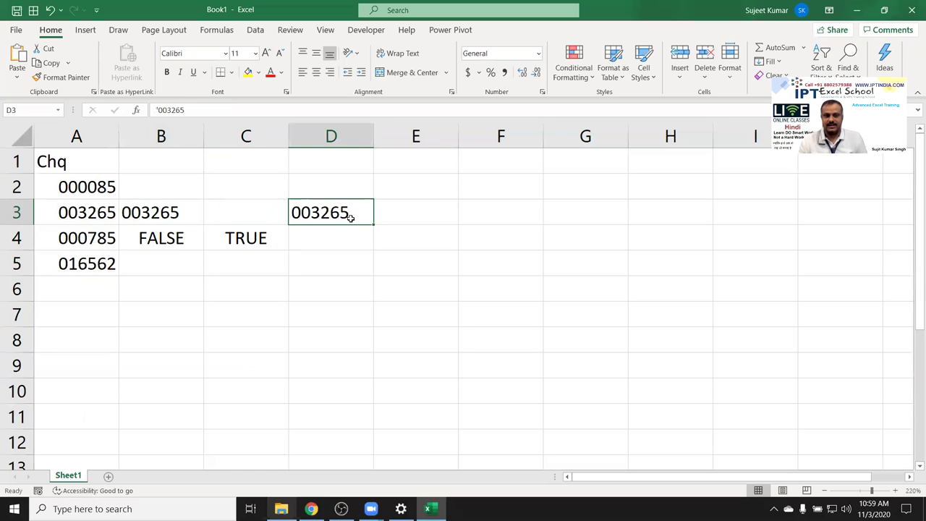
Add the heading Mobile in E1 and try a +91 mobile number in E2.
left_click(394, 165)
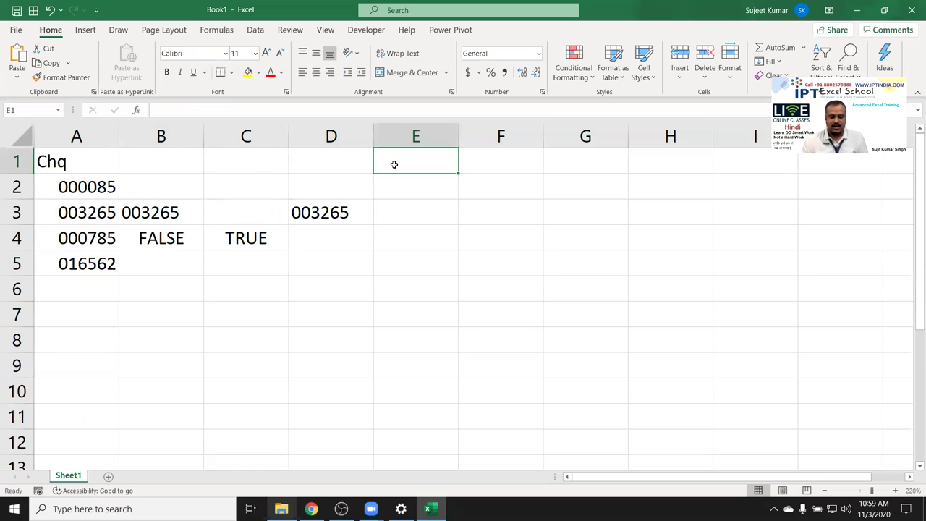
type("Mobile")
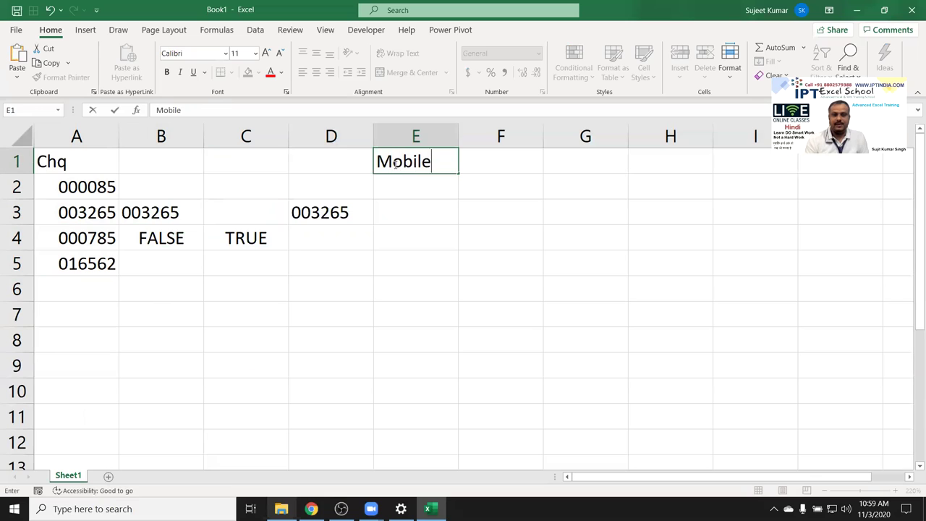
key("Return")
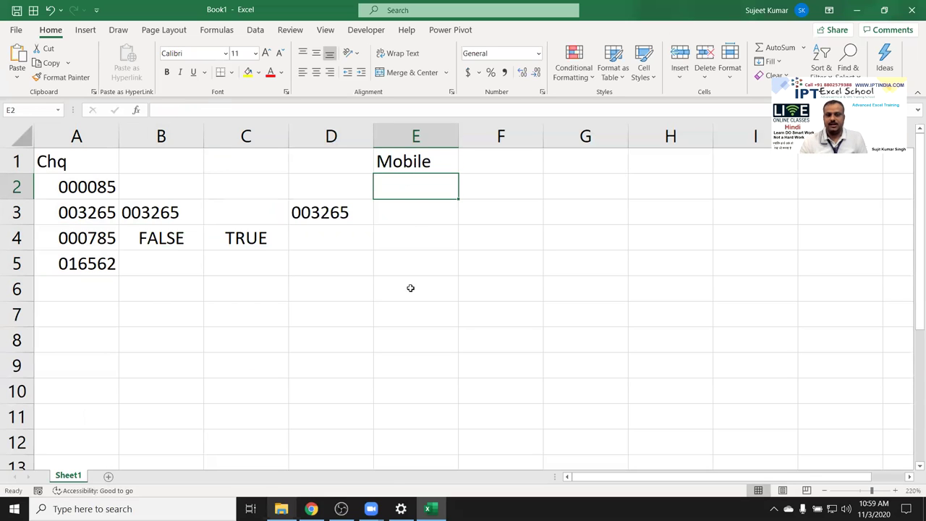
key("Return")
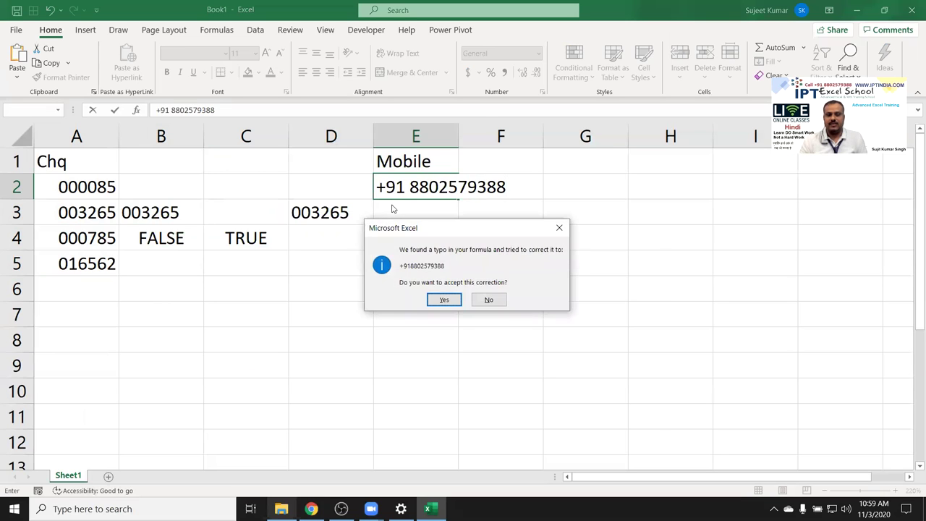
key("Return")
Abandon trial entries in F2 and clear the mobile number from E2.
key("Up")
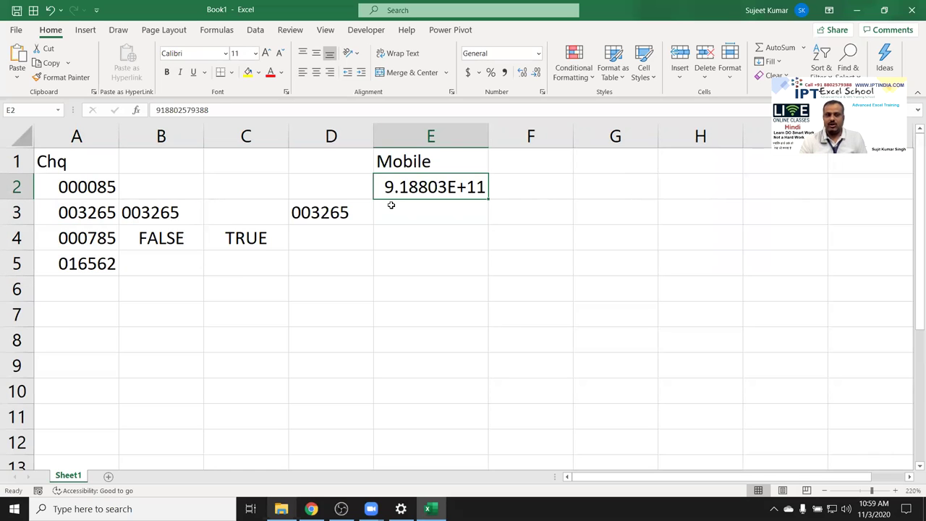
key("Right")
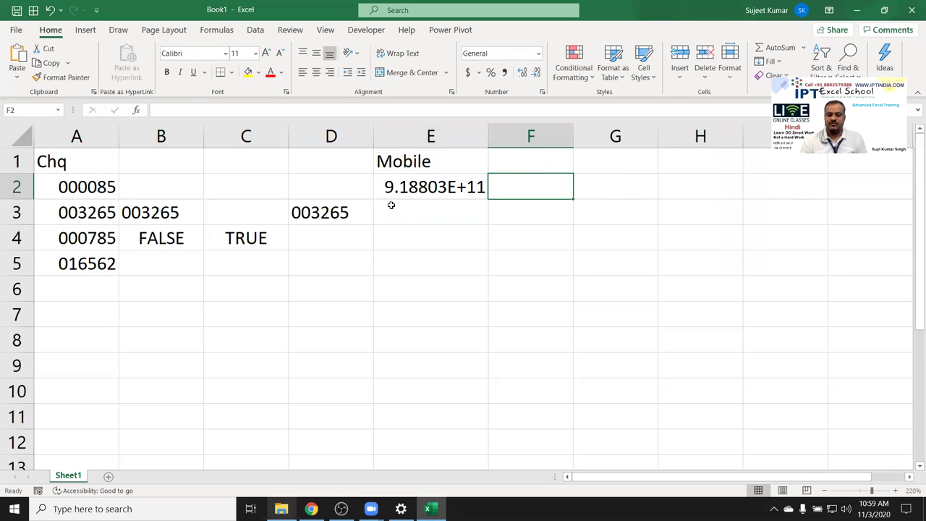
type("=")
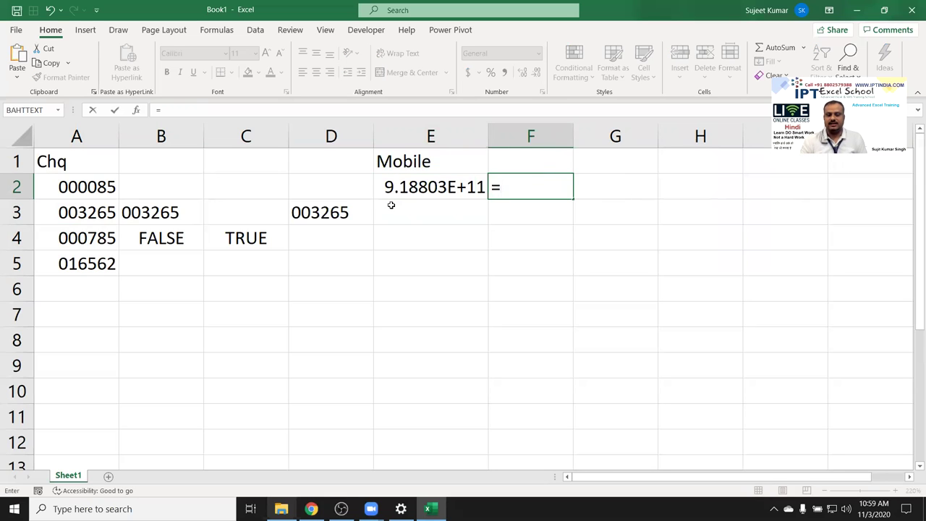
key("Escape")
type("+")
key("Right")
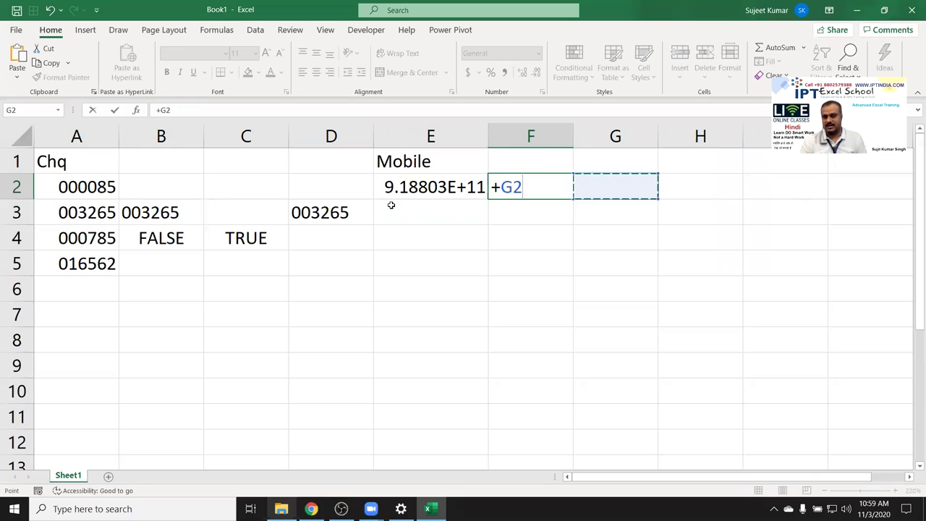
key("Escape")
key("Left")
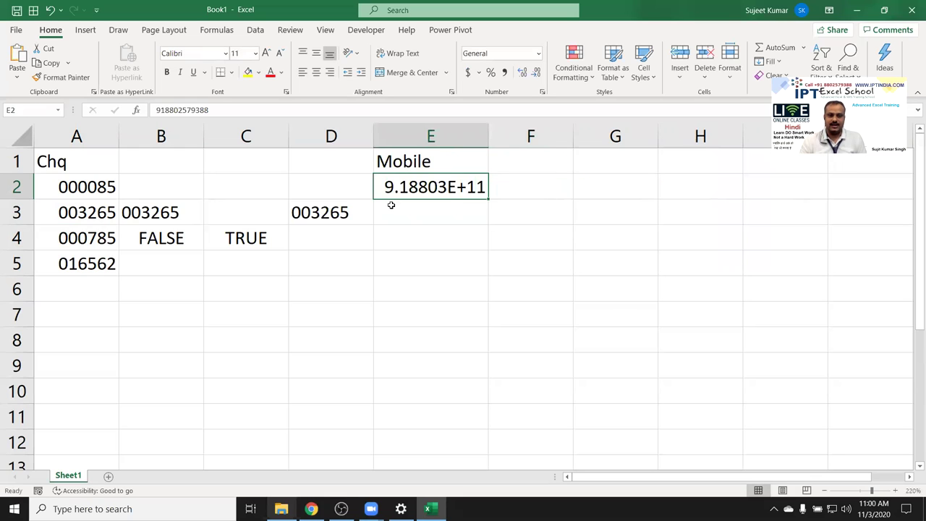
key("Delete")
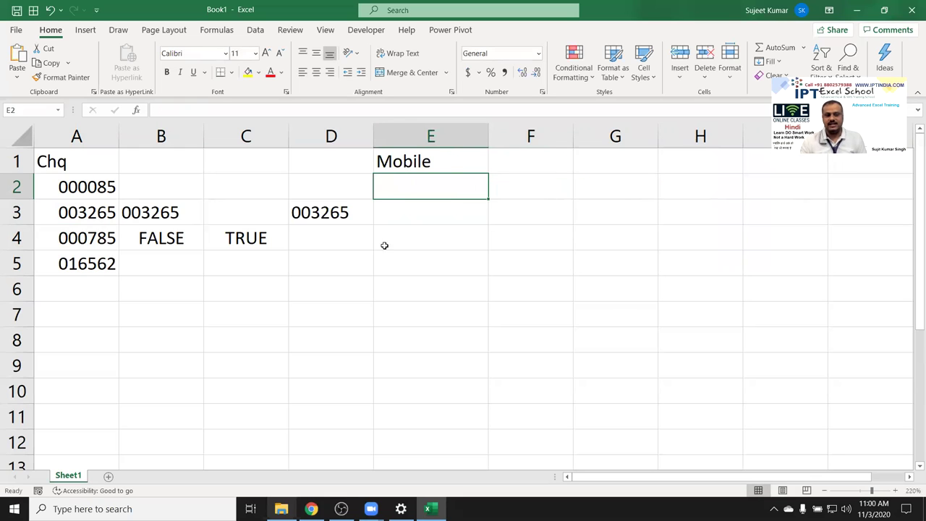
left_click(398, 265, "shift")
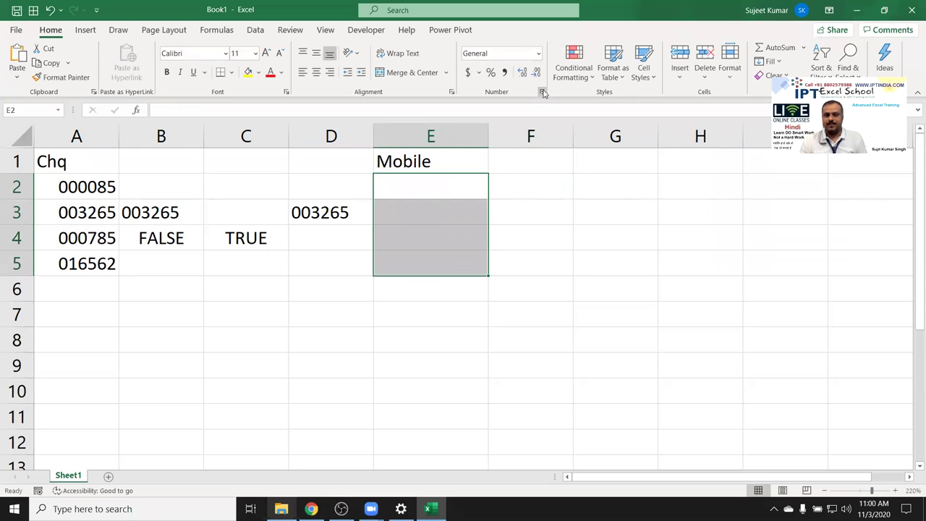
key("ctrl+1")
left_click(384, 218)
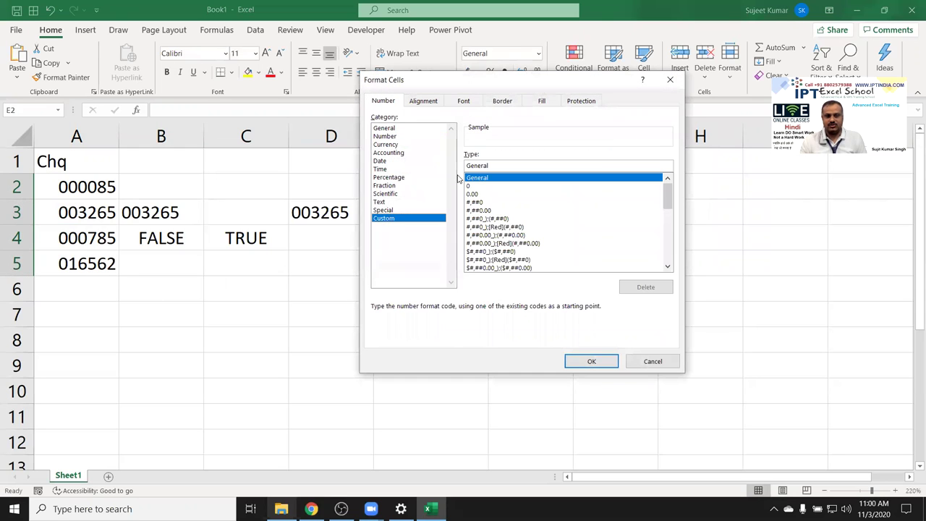
double_click(489, 165)
type("+91")
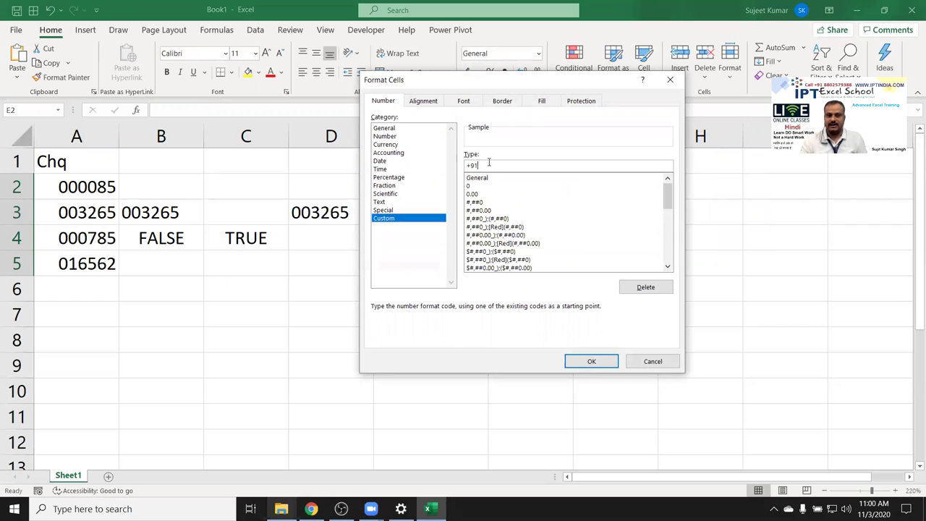
type(" 000000")
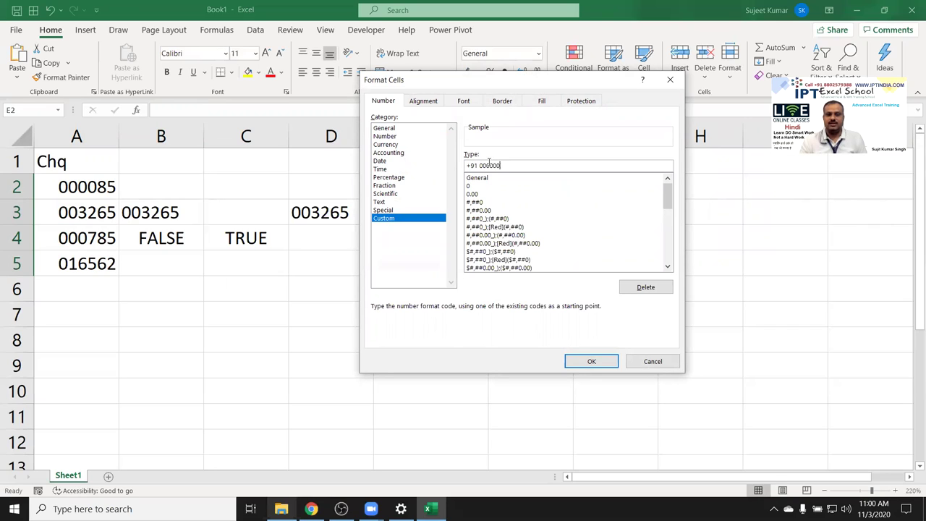
type("000")
key("Return")
Enter a mobile number in E2 and 88 in E3, then select E2:E5.
left_click(463, 191)
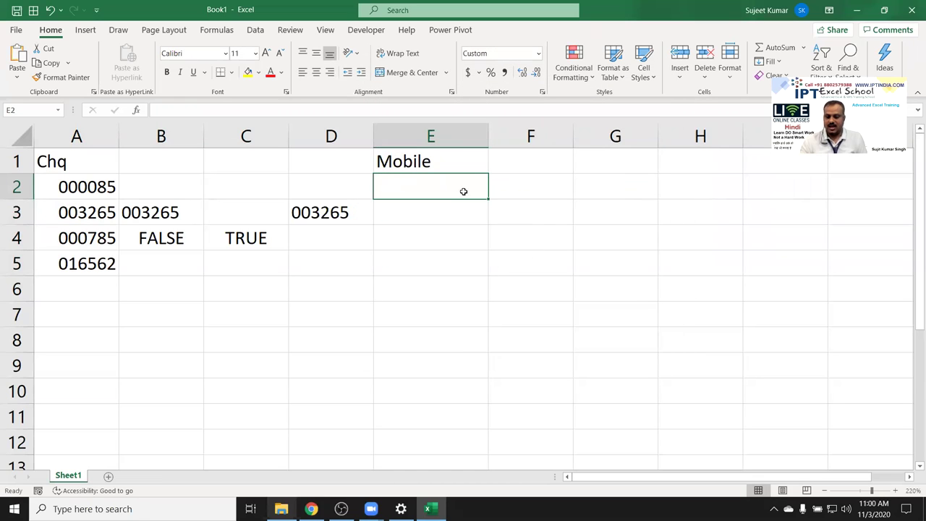
key("Return")
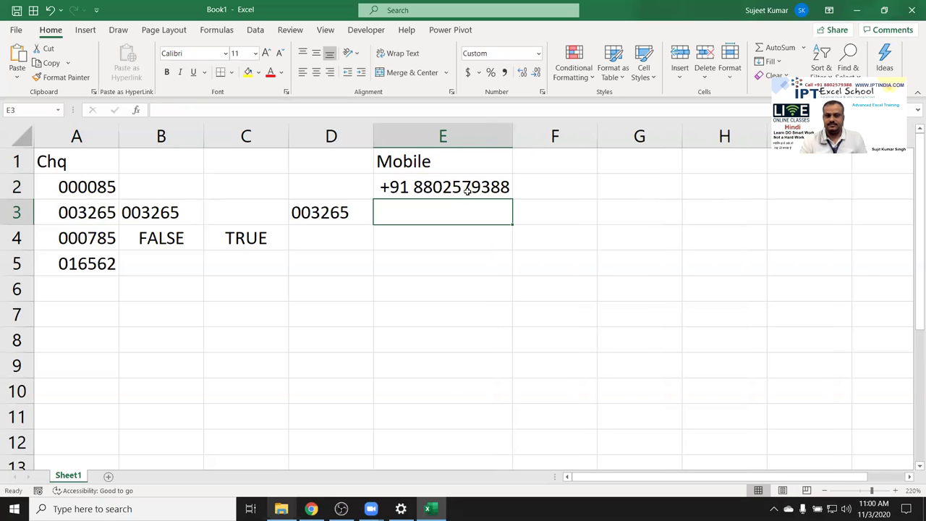
left_click(474, 187)
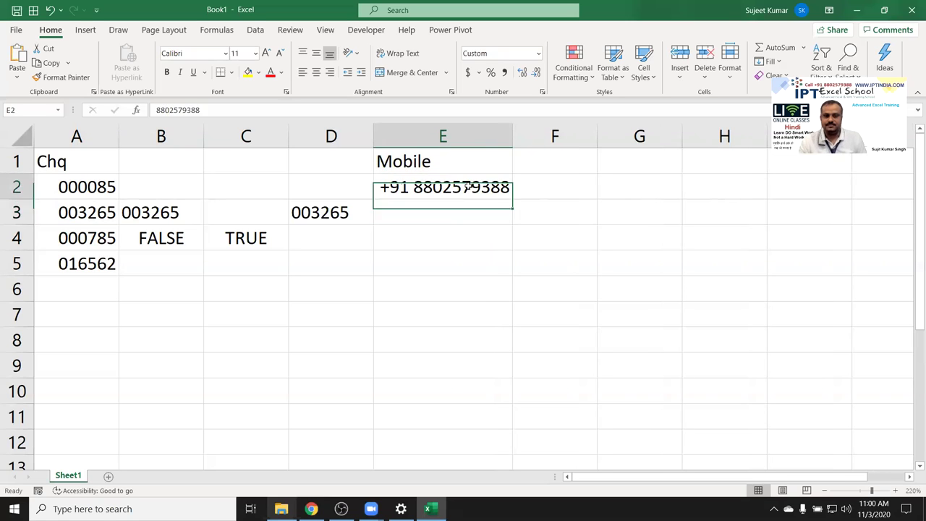
mouse_move(513, 199)
left_mouse_down()
mouse_move(511, 226)
mouse_move(507, 201)
left_mouse_up()
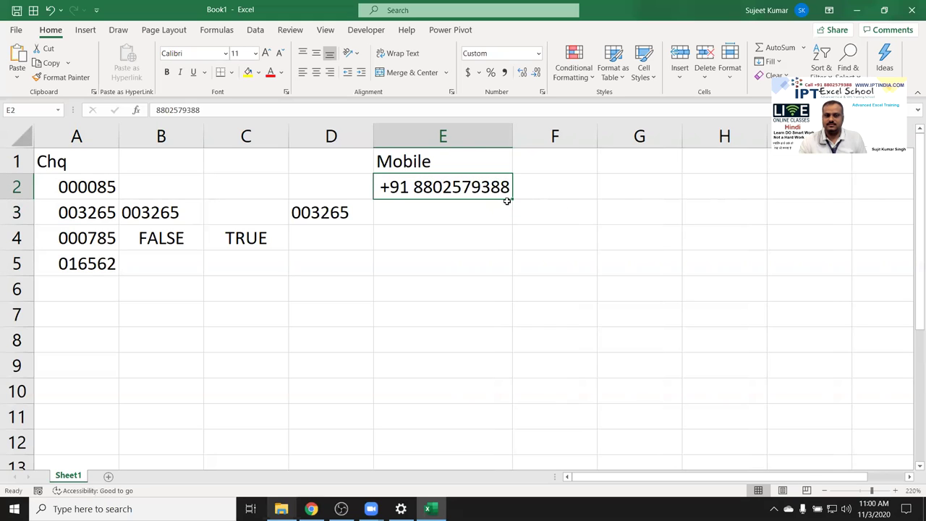
left_click(499, 212)
type("88")
key("Return")
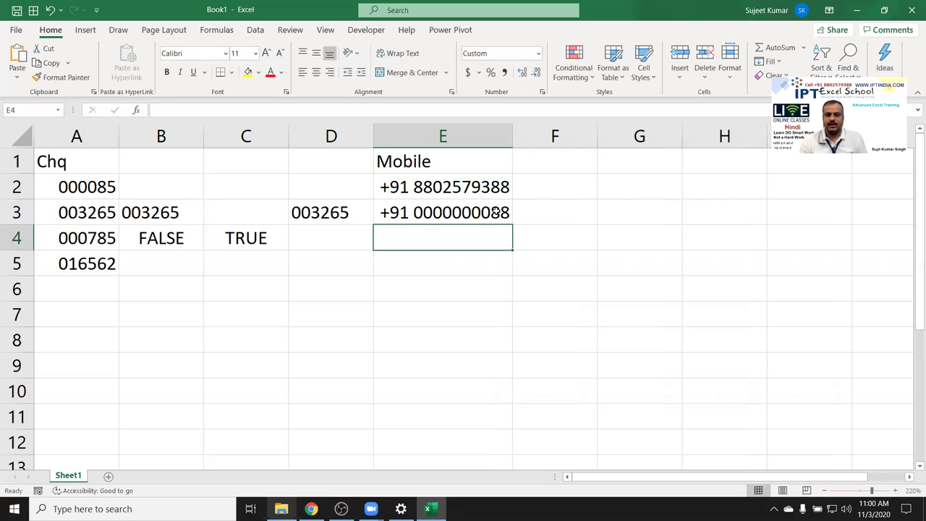
left_click(498, 212)
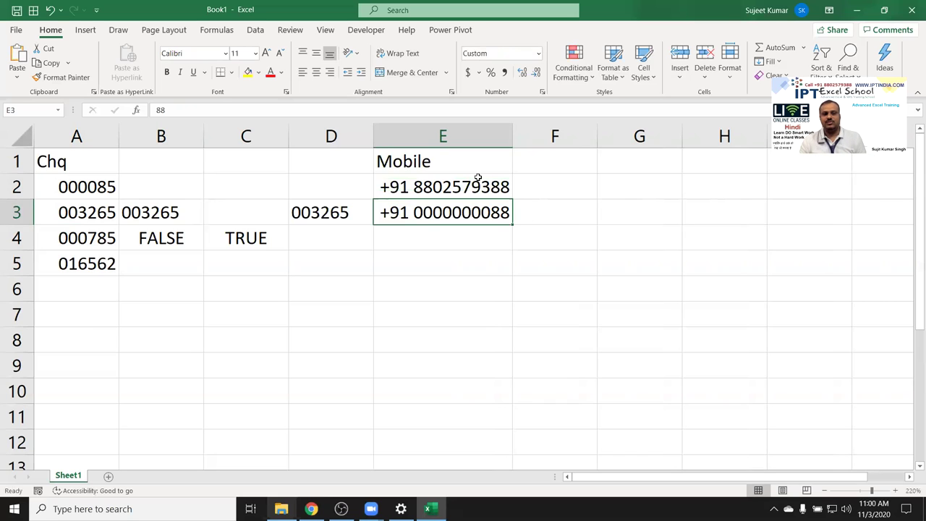
left_click(471, 181)
left_click(453, 256, "shift")
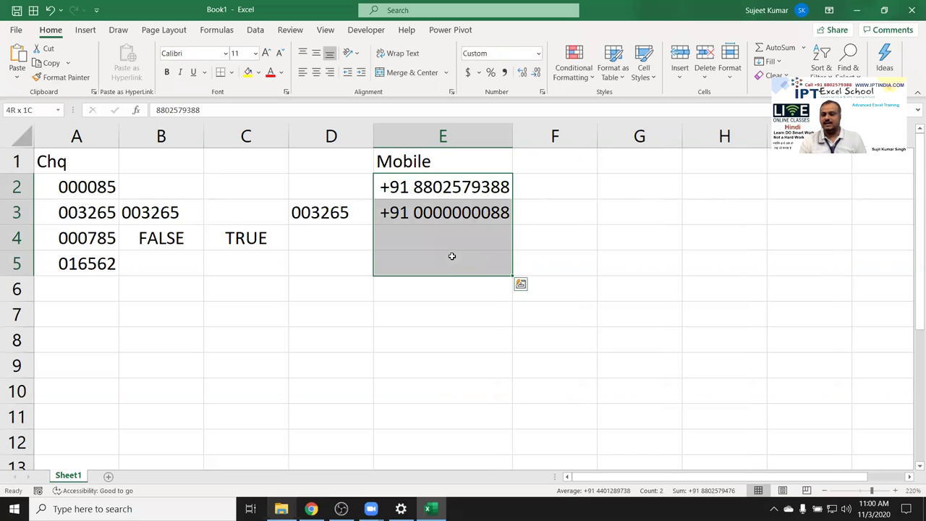
Change the E2:E5 custom format to +91 ######### so 88 shows as +91 88.
right_click(452, 256)
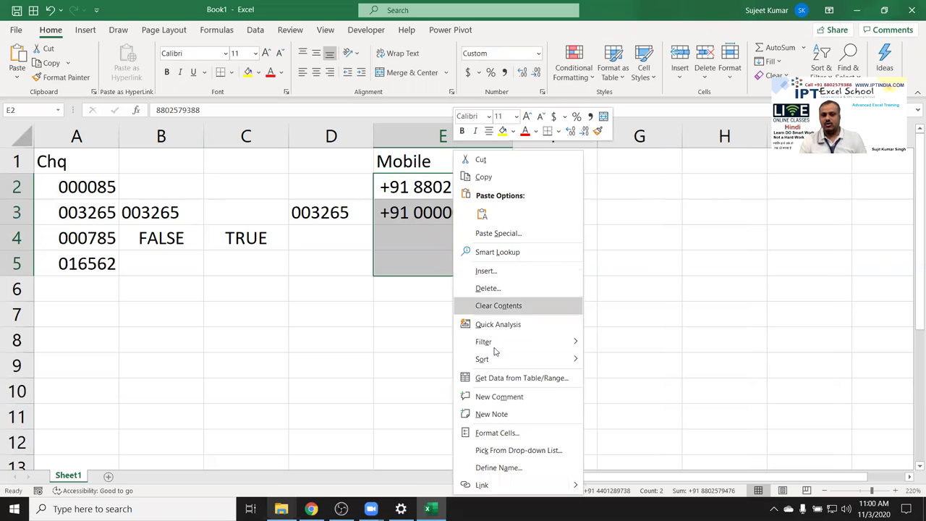
left_click(495, 434)
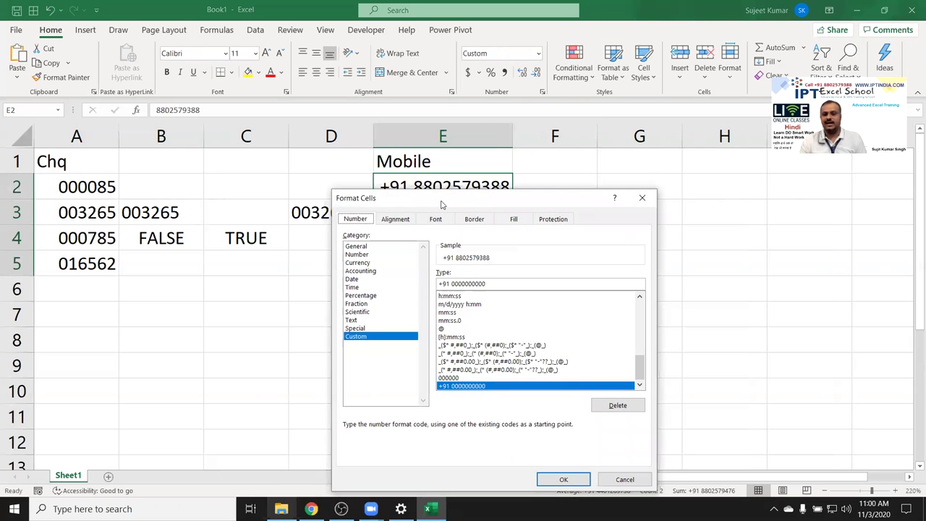
left_click_drag(443, 204, 642, 167)
left_click_drag(653, 247, 705, 246)
type("#")
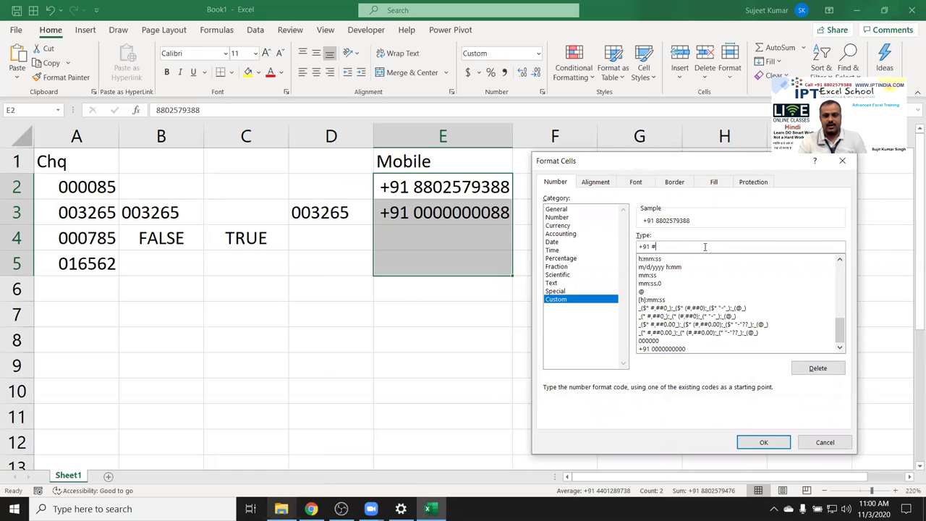
type("#########")
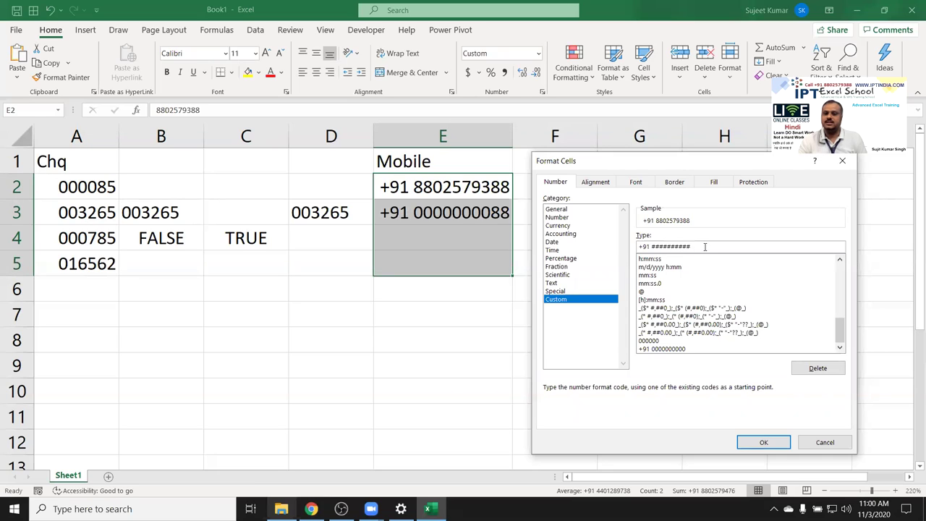
key("Return")
Step through the Mobile cells E2 to E5 to compare their display.
key("Up")
key("Down")
key("Down")
key("Up")
key("Down")
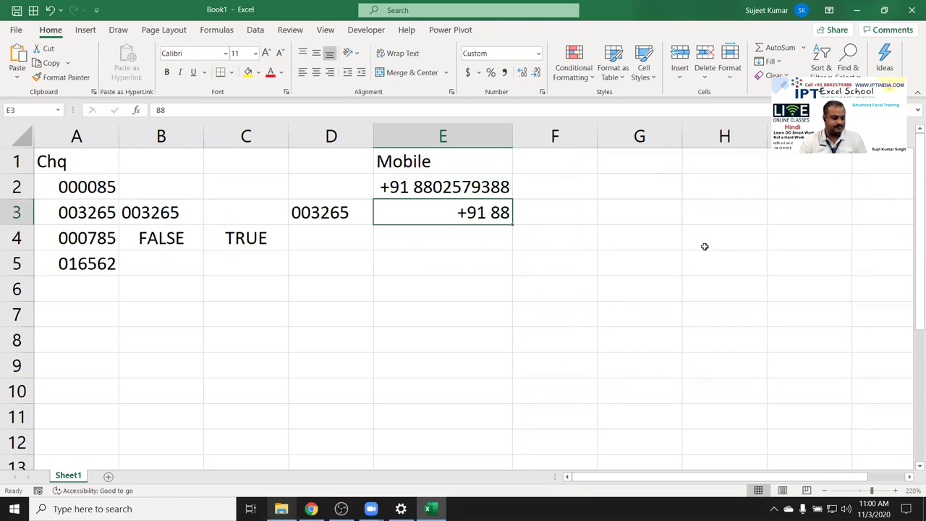
key("Down")
key("Up")
key("Up")
key("Down")
key("Down")
key("Down")
key("Up")
key("Up")
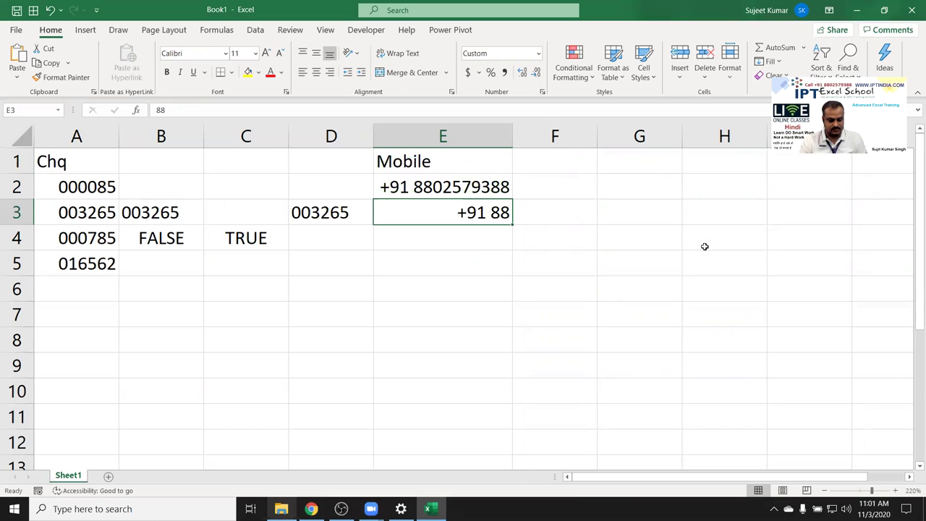
key("Up")
key("Up")
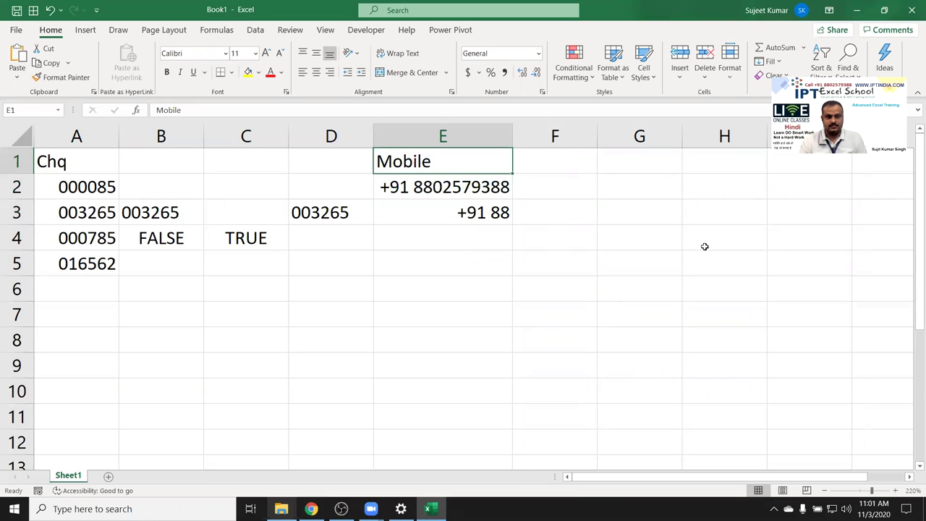
Add the heading A/c in cell F1.
key("Right")
key("Right")
key("Right")
key("Right")
key("Right")
key("Right")
key("Right")
key("Right")
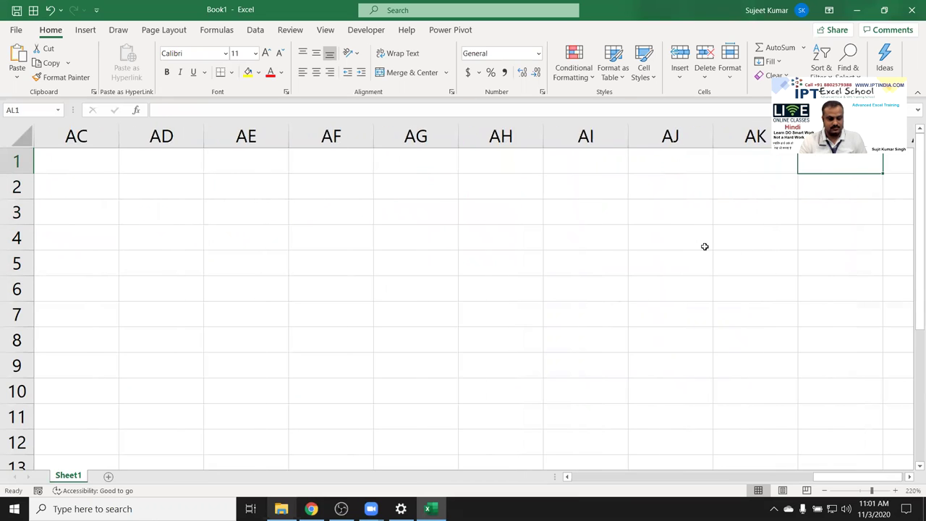
key("Home")
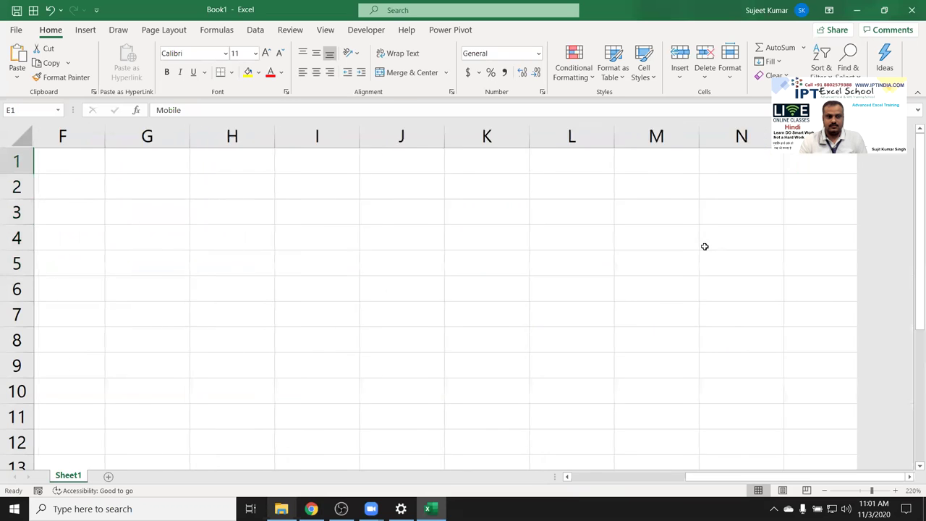
key("Right")
key("Right")
key("Right")
key("Right")
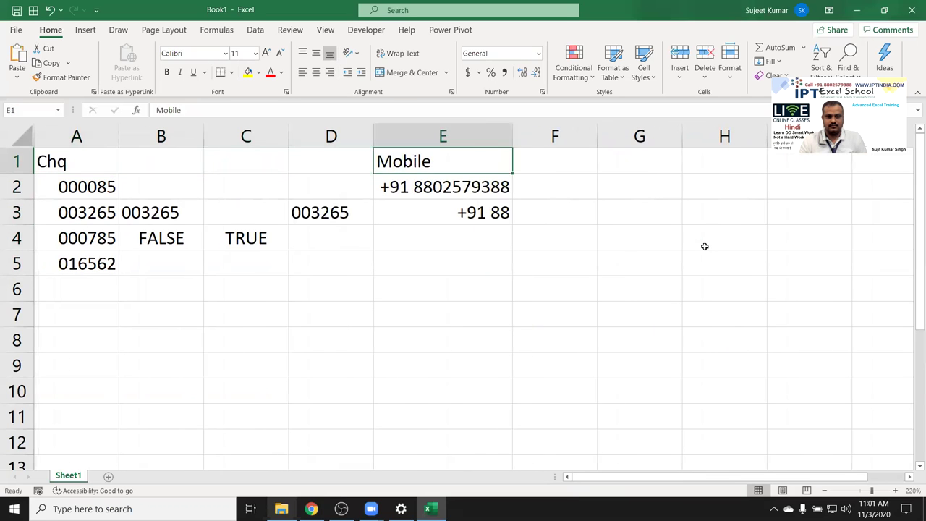
key("Right")
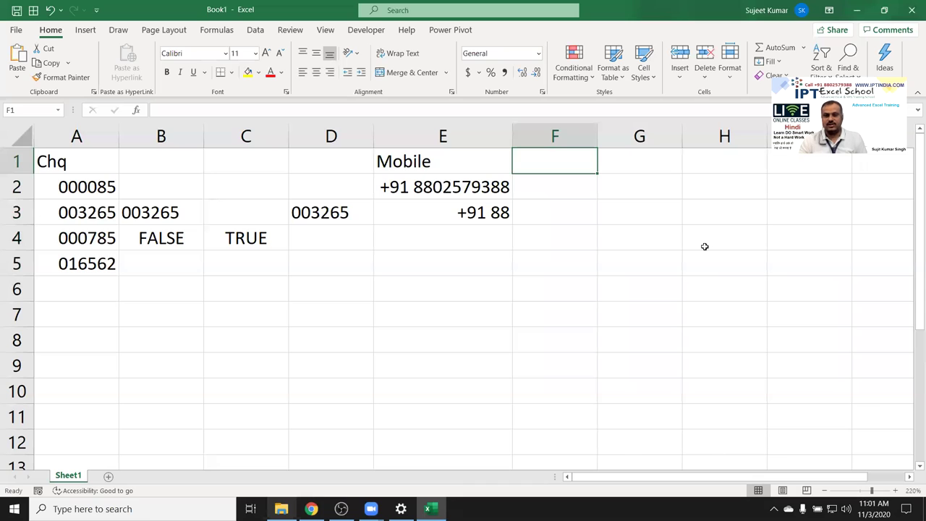
type("A/c")
key("Return")
Enter a 12-digit account number in F2, shown as 1.23457E+11, and select F2:F5.
type("12345678932")
key("Return")
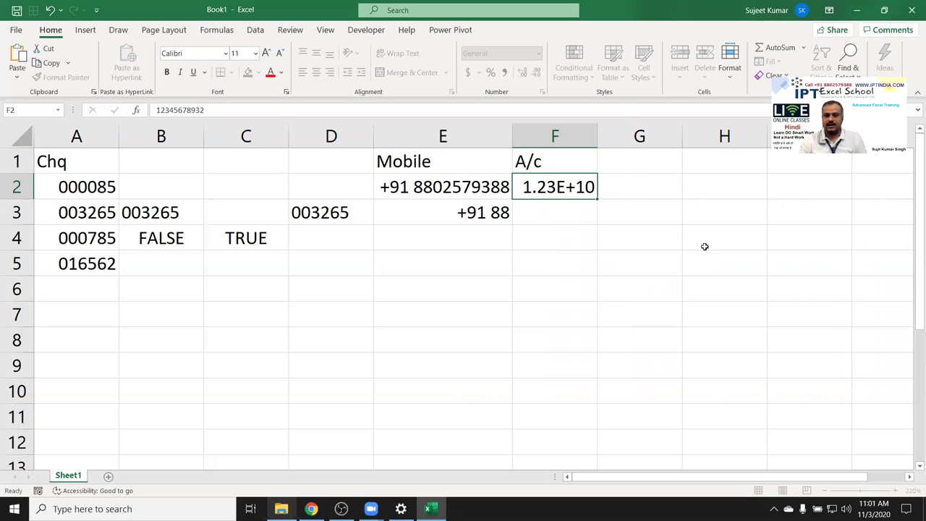
double_click(619, 190)
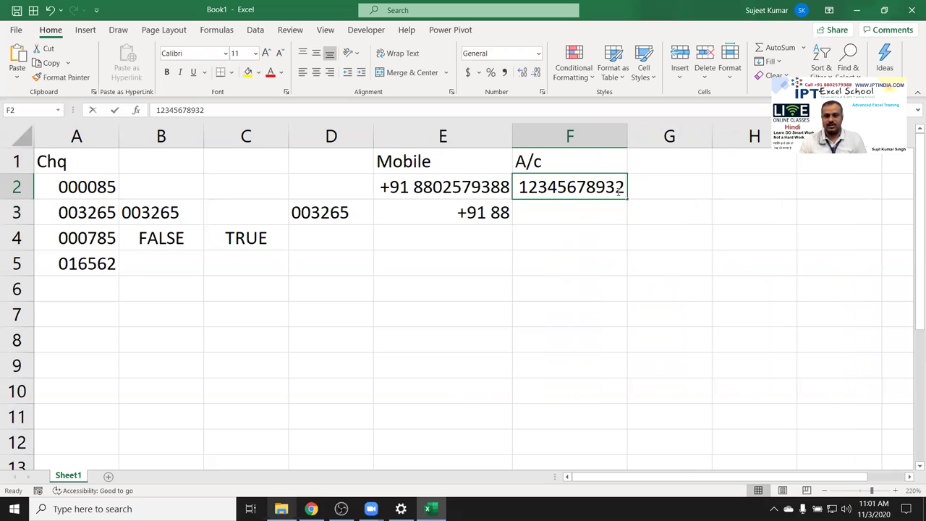
key("Return")
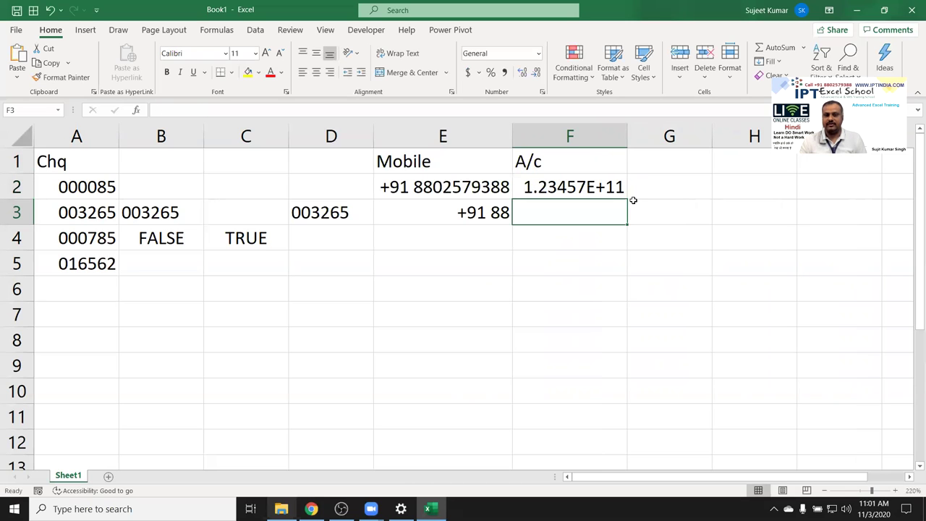
left_click_drag(601, 187, 588, 266)
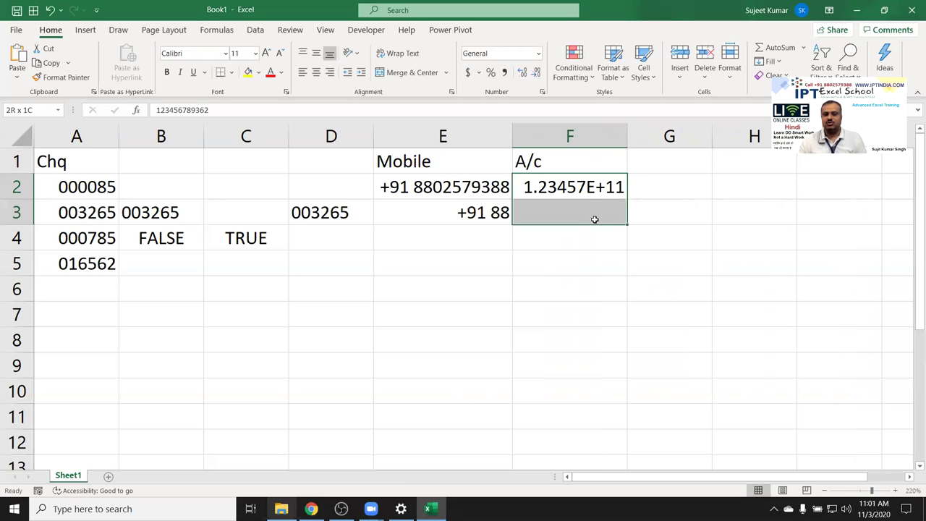
Apply the custom format # to F2:F5 so the account number shows in full.
left_click(542, 92)
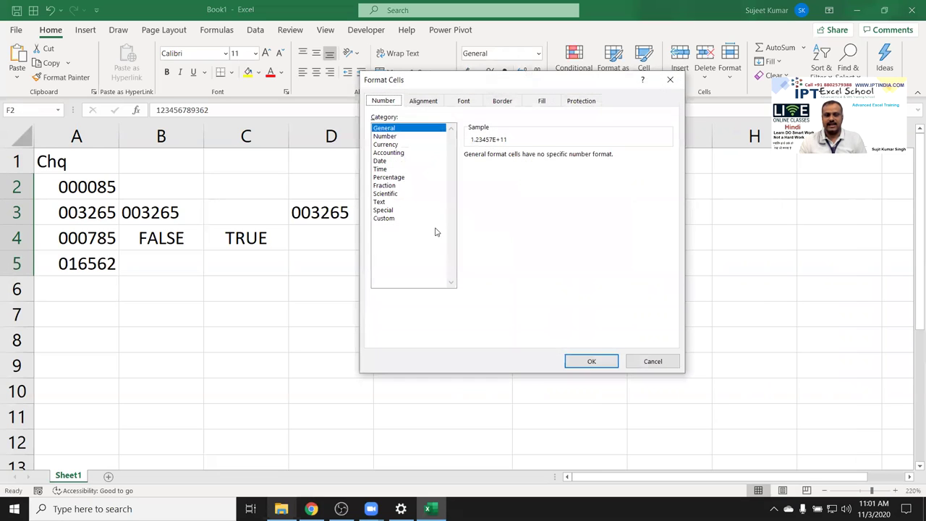
left_click(386, 218)
double_click(471, 165)
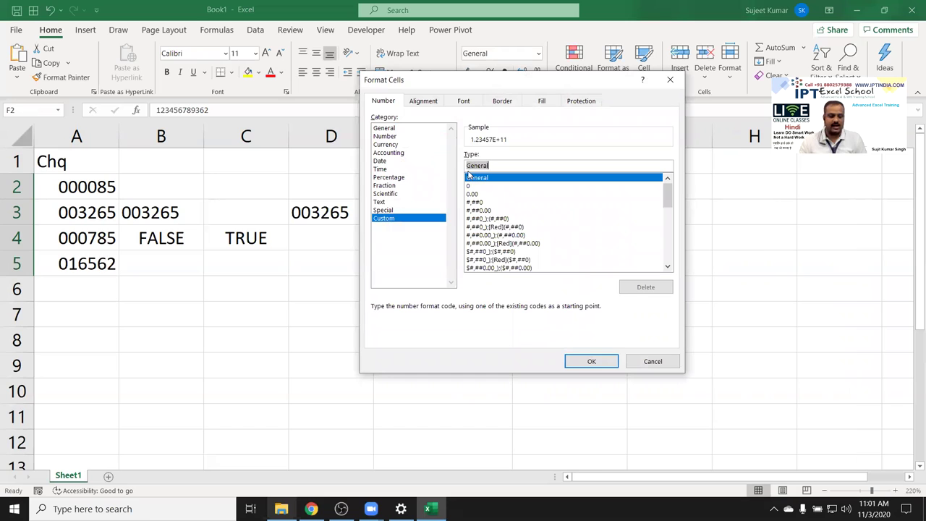
type("#")
key("Return")
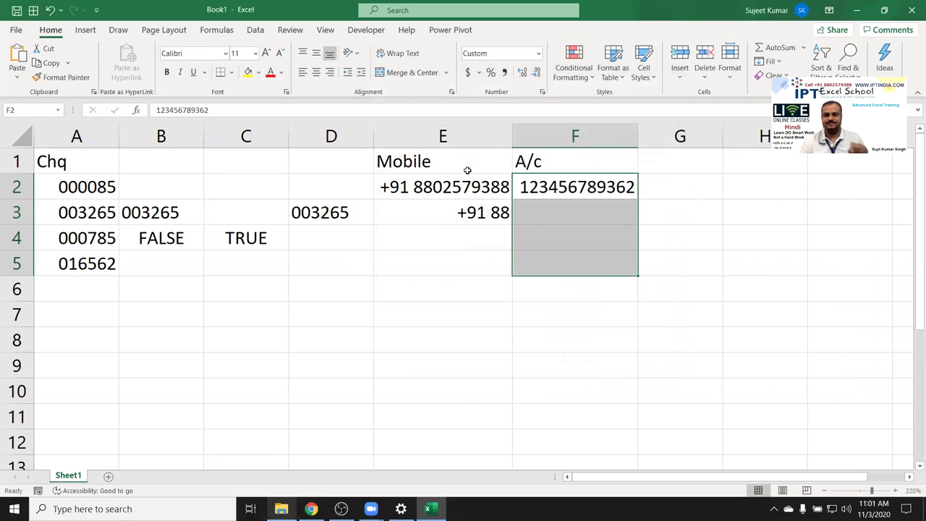
key("Up")
key("Down")
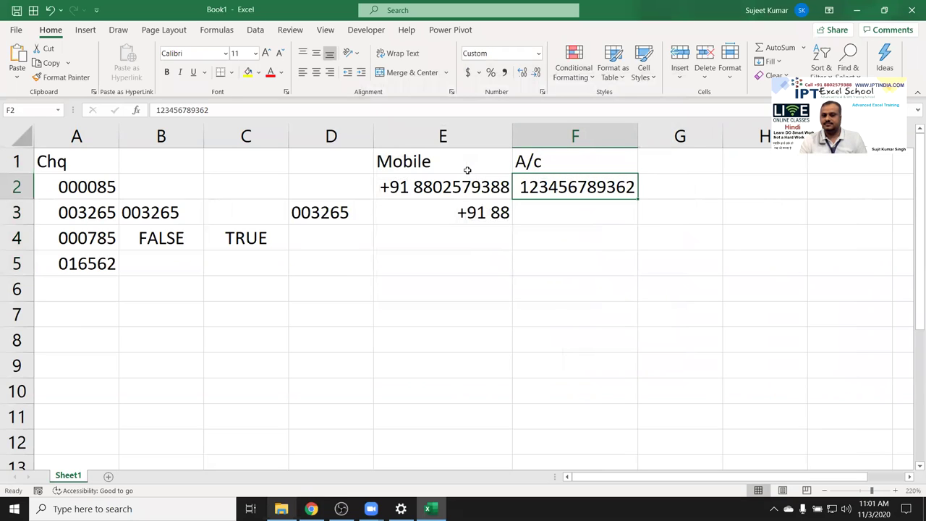
key("Down")
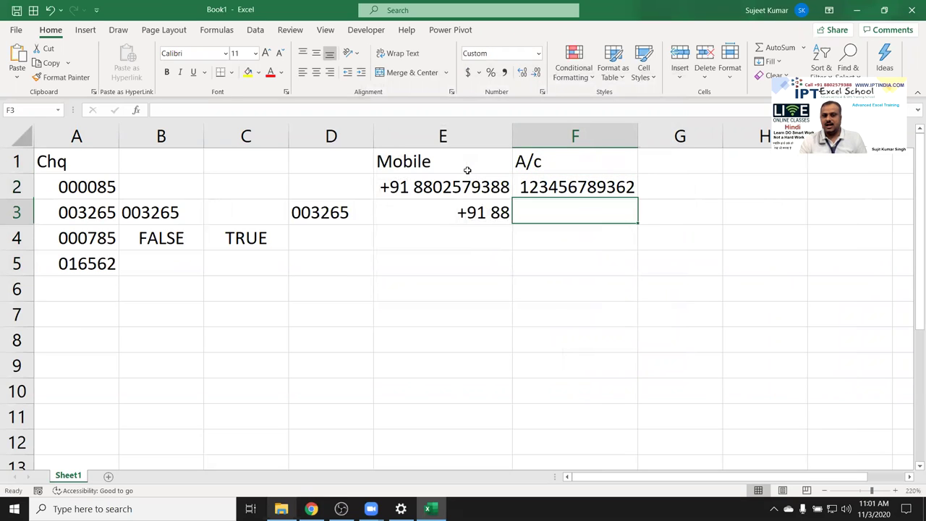
key("Up")
key("F2")
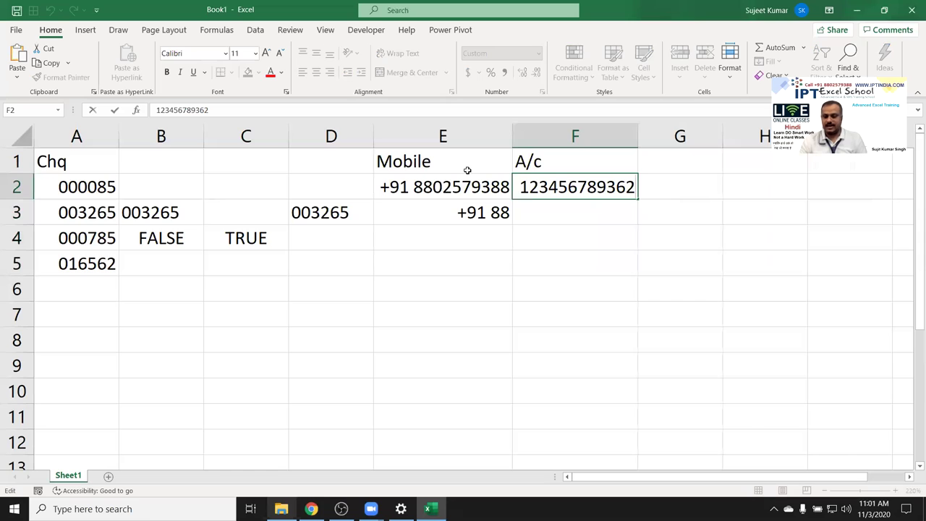
Lengthen the account number in F2 by appending extra digits.
type("563")
key("Return")
key("Up")
key("F2")
type("8")
key("Return")
key("Up")
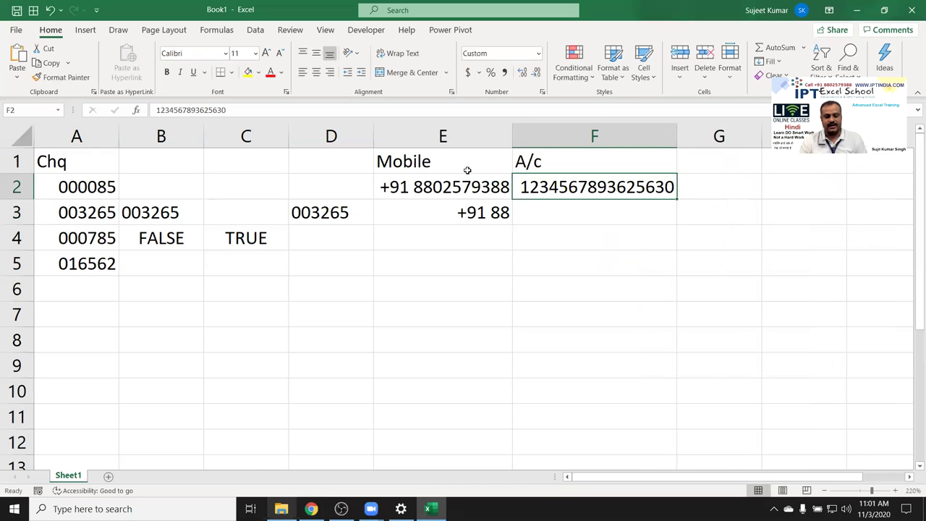
key("F2")
key("BackSpace")
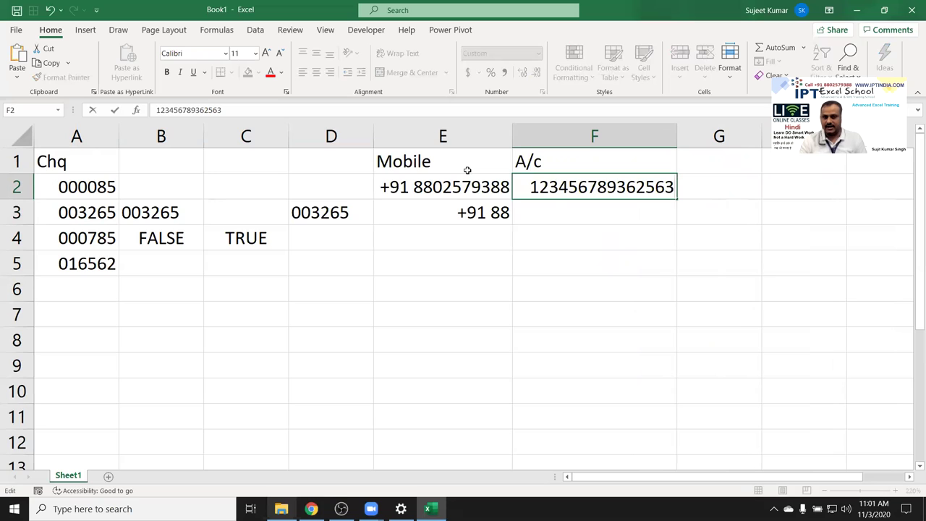
type("75")
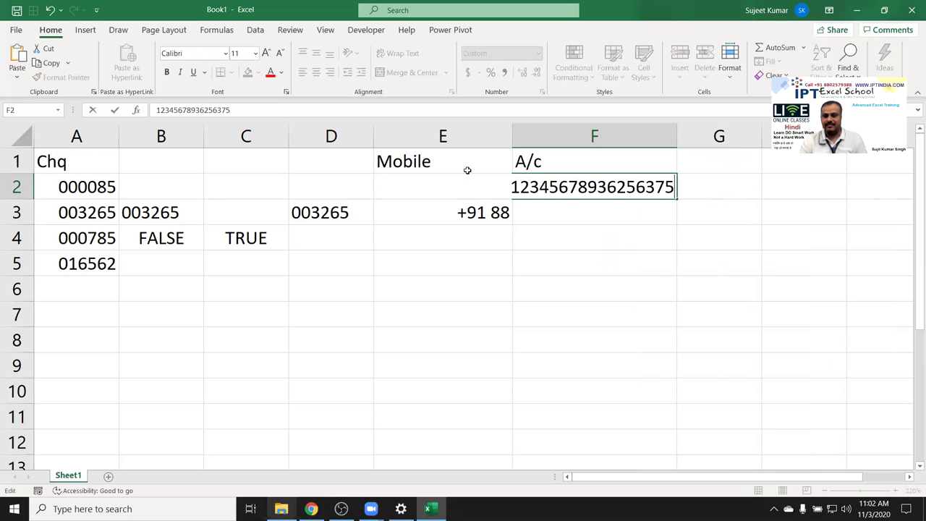
key("Return")
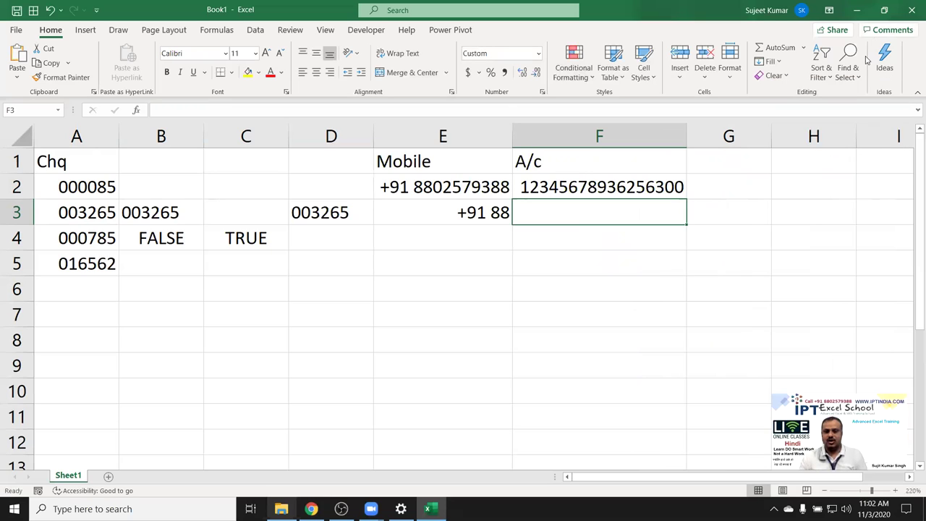
Cancel the long entry in G2 and delete the two trailing zeros from F2's number.
left_click(691, 188)
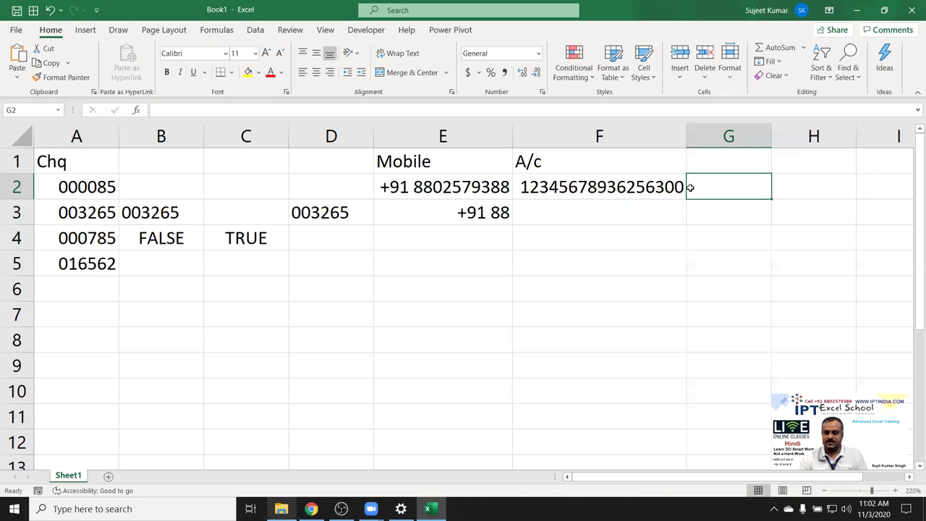
type("'3213")
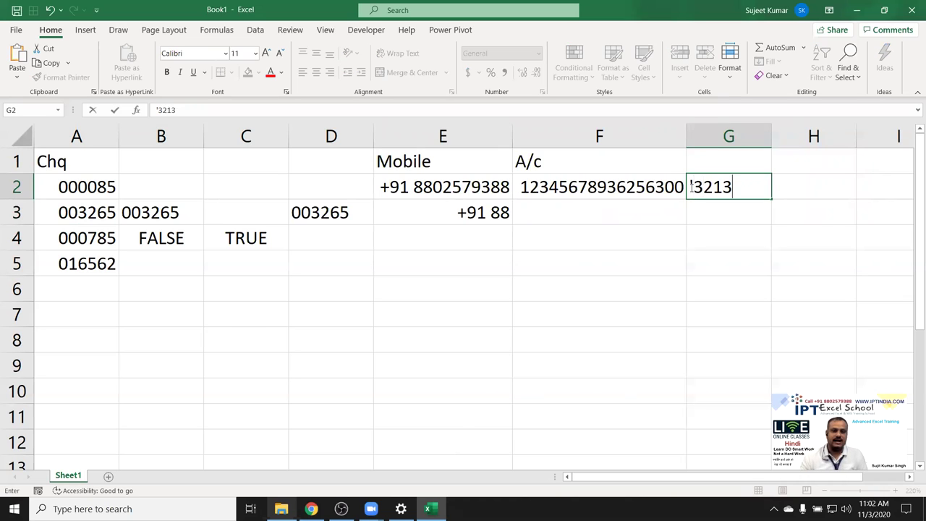
type("465131313132132163")
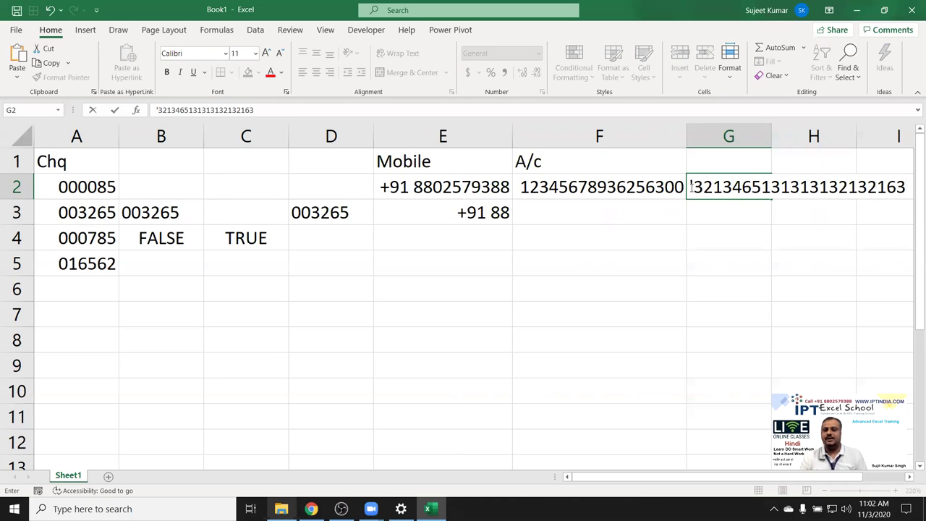
key("Escape")
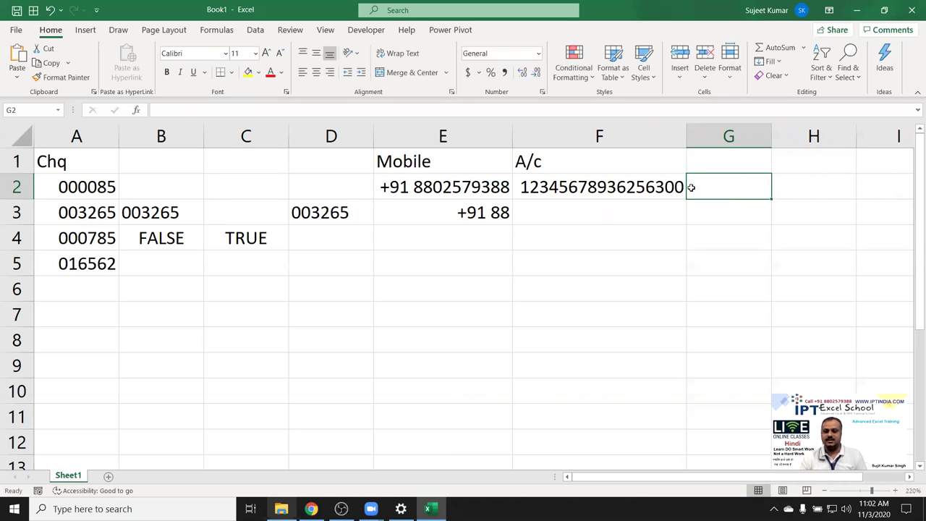
key("Left")
key("F2")
key("BackSpace")
key("BackSpace")
key("Return")
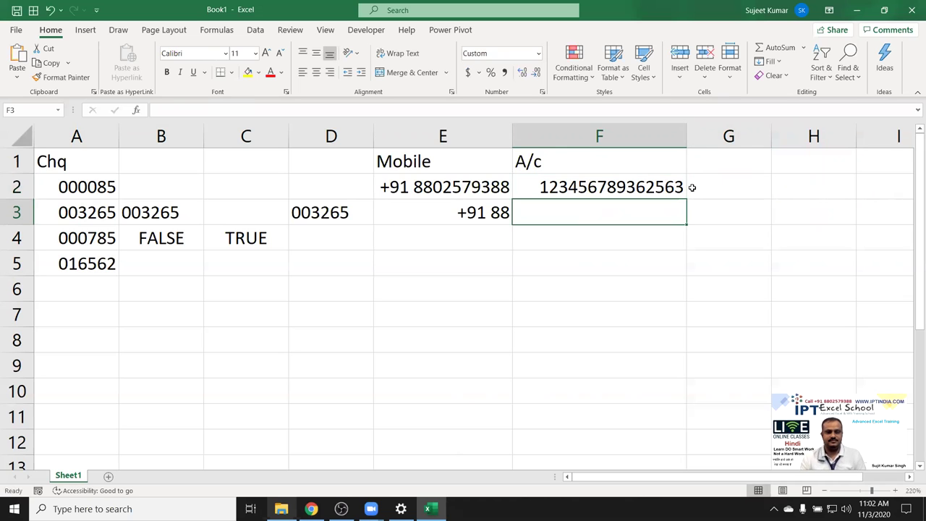
left_click(660, 182)
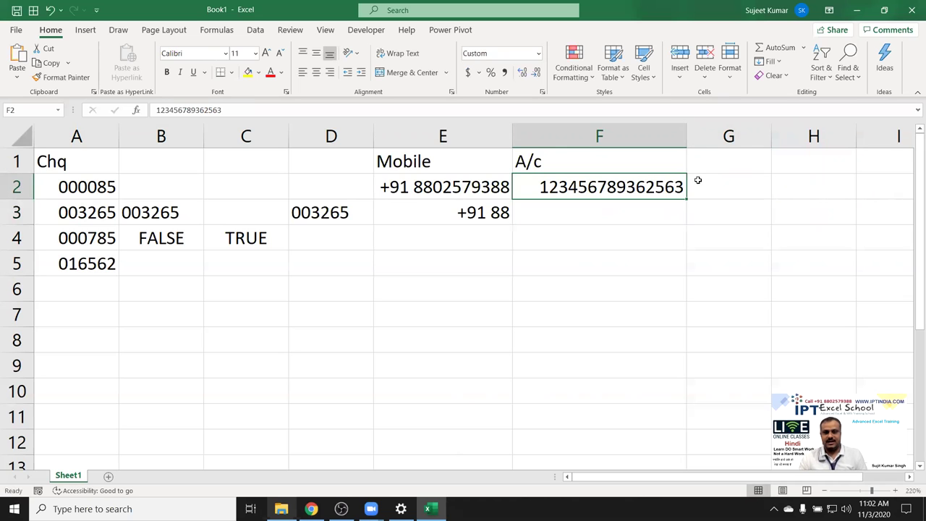
left_click(725, 166)
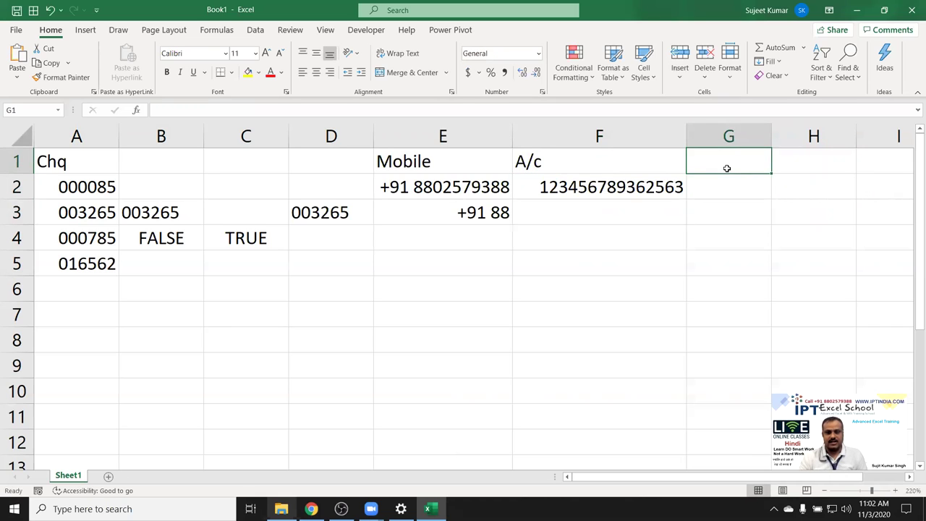
Head column G with ID and give G2:G5 the custom format 000 000 000.
type("ID")
key("Return")
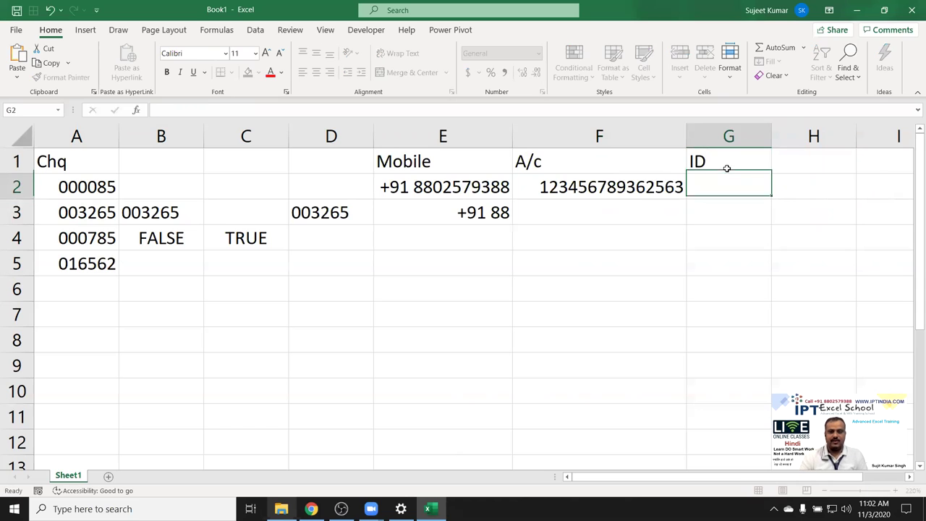
left_click_drag(730, 187, 731, 264)
right_click(726, 254)
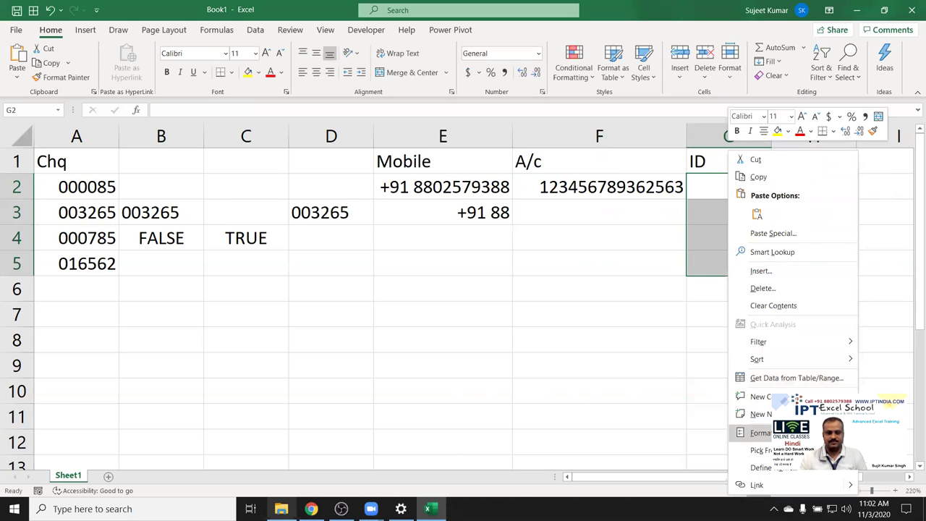
left_click(760, 433)
left_click_drag(647, 201, 282, 114)
left_click(234, 250)
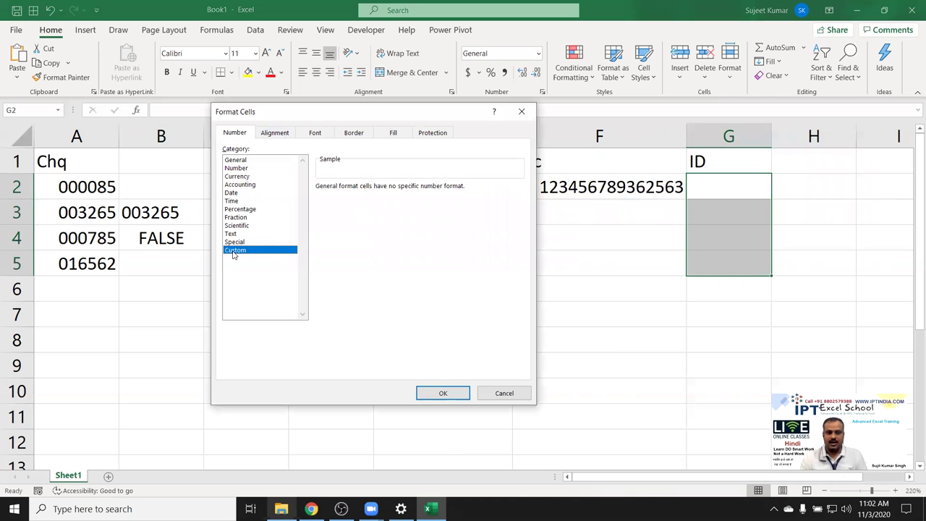
double_click(327, 197)
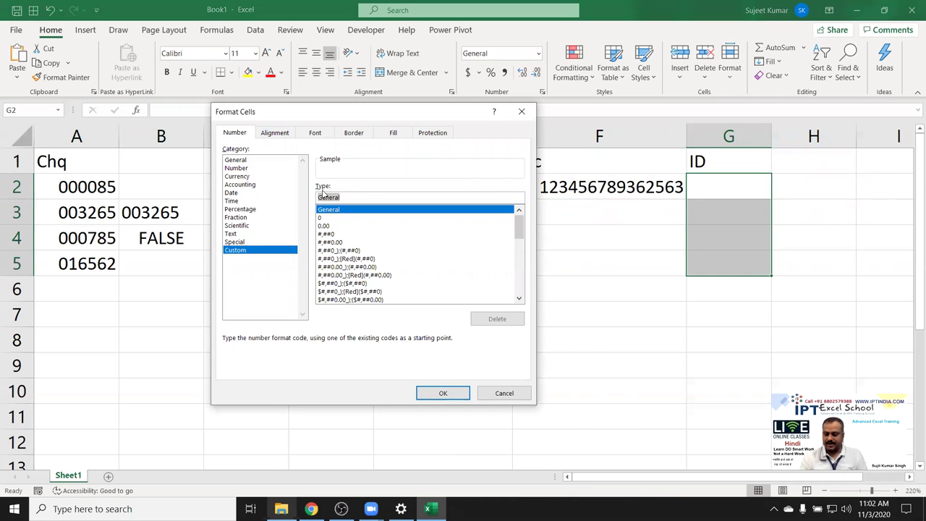
type("000 00")
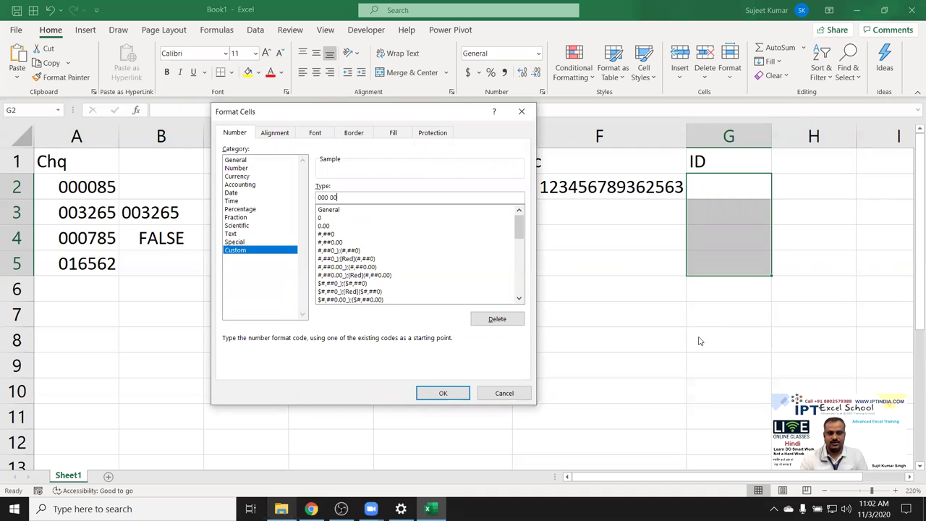
type("0 000")
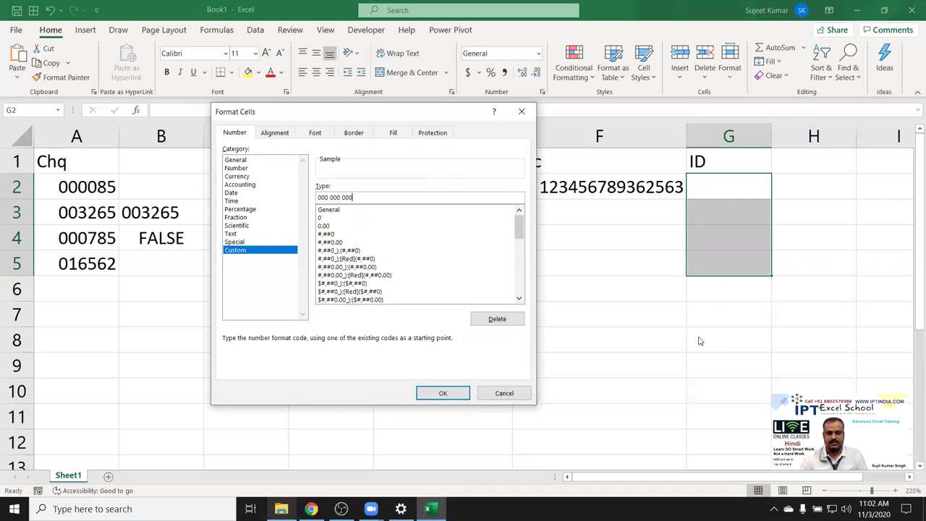
key("Return")
Enter 123963258 in G2 so it displays as 123 963 258.
key("Up")
key("Down")
type("123963258")
key("Return")
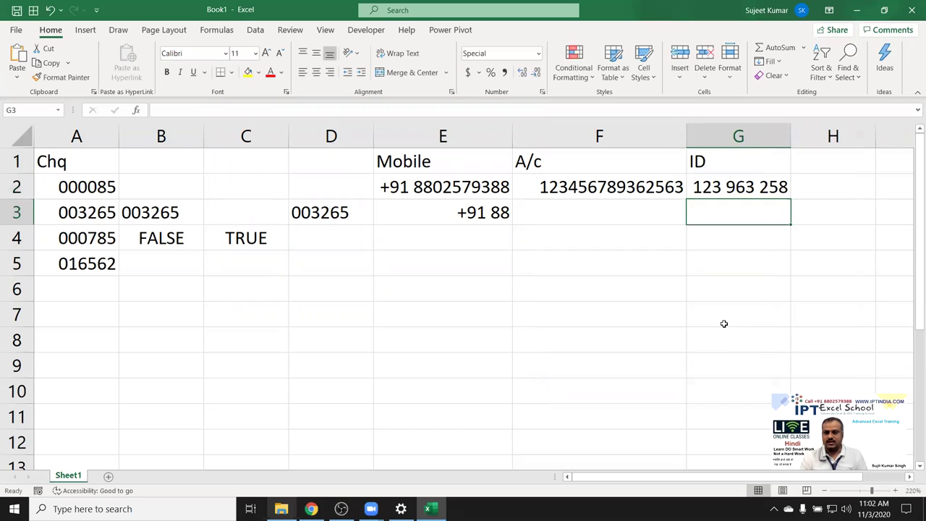
key("Up")
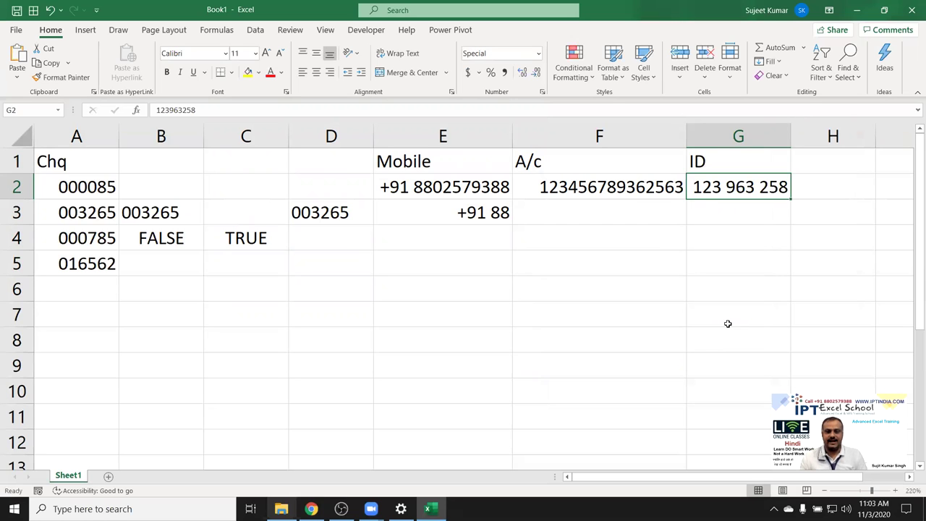
key("Right")
key("Right")
key("Right")
key("Right")
key("Right")
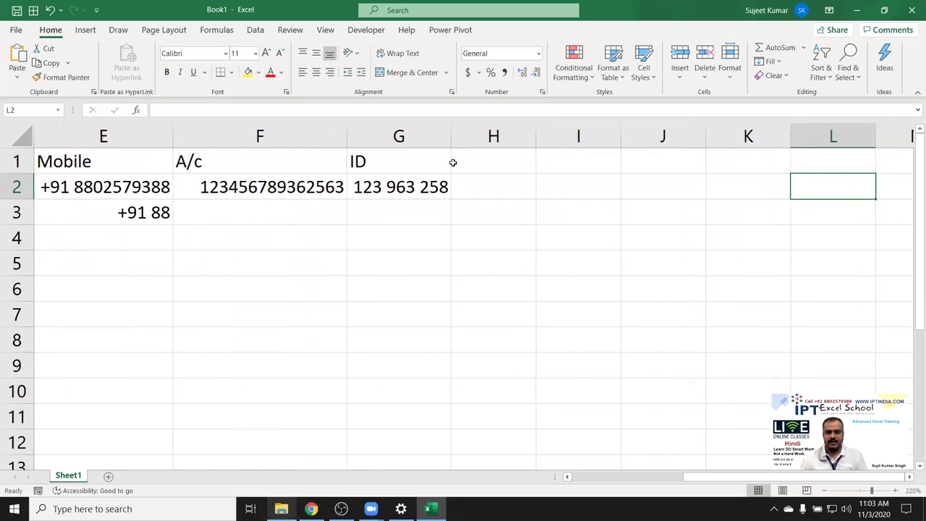
Widen column H and type a card number with its middle groups masked as XXXX in H2.
left_click_drag(538, 136, 683, 152)
left_click(555, 187)
type("4521")
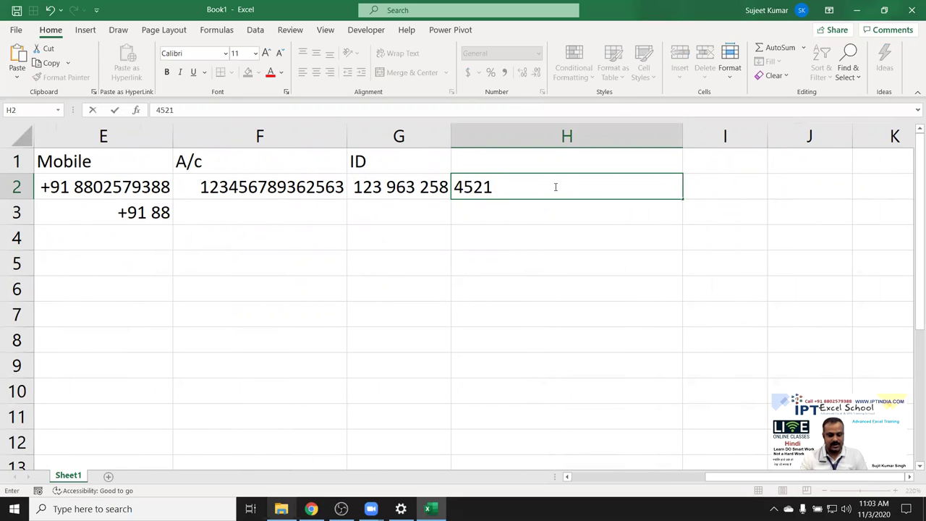
type(" XXXX ")
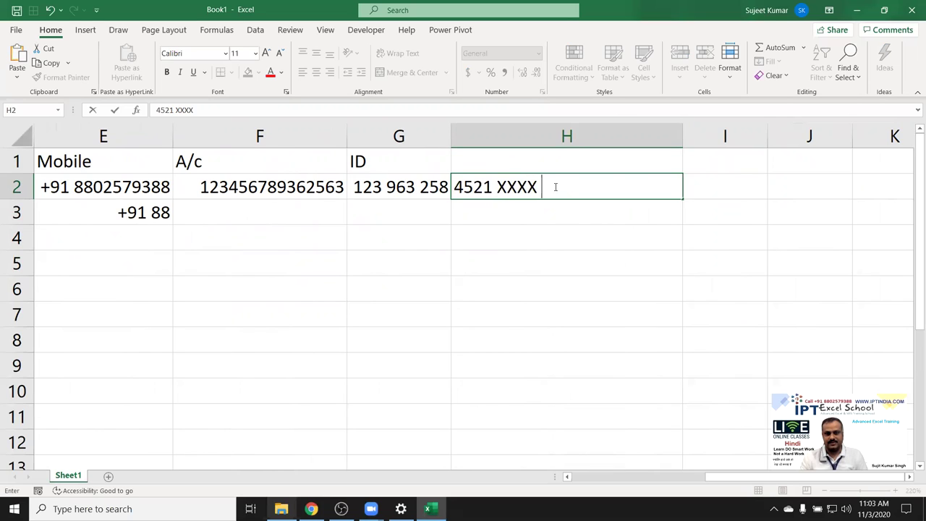
type("XXXX 8521")
key("Return")
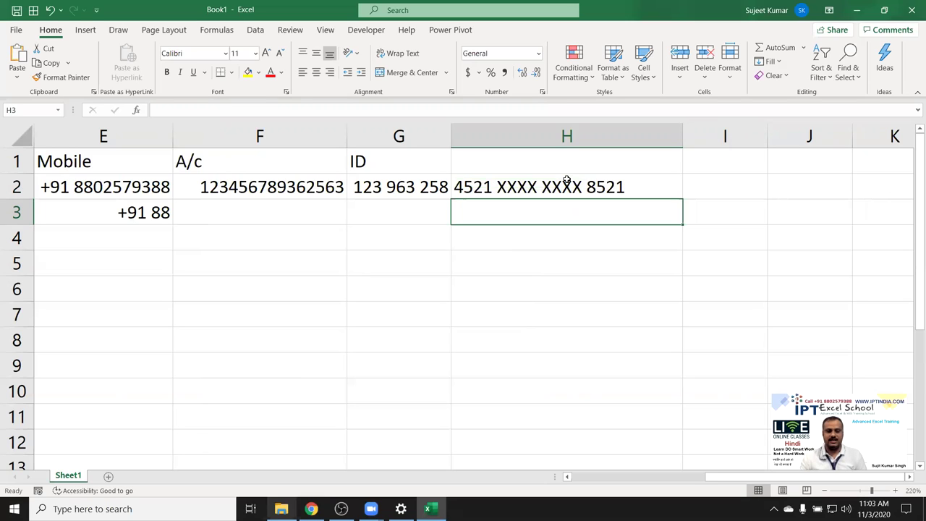
key("shift+Down")
key("shift+Down")
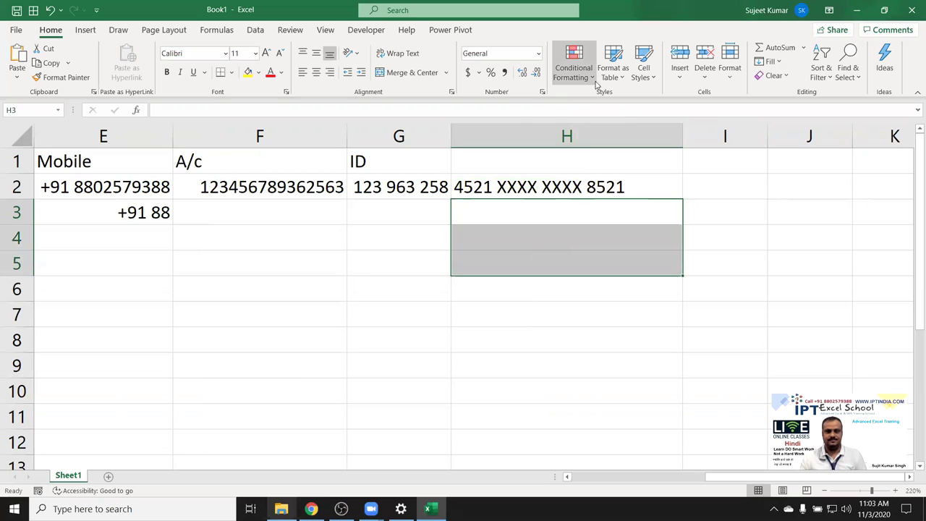
Give H3:H5 the custom format 0000 "XXXX XXXX " 0000.
left_click(543, 93)
left_click(387, 218)
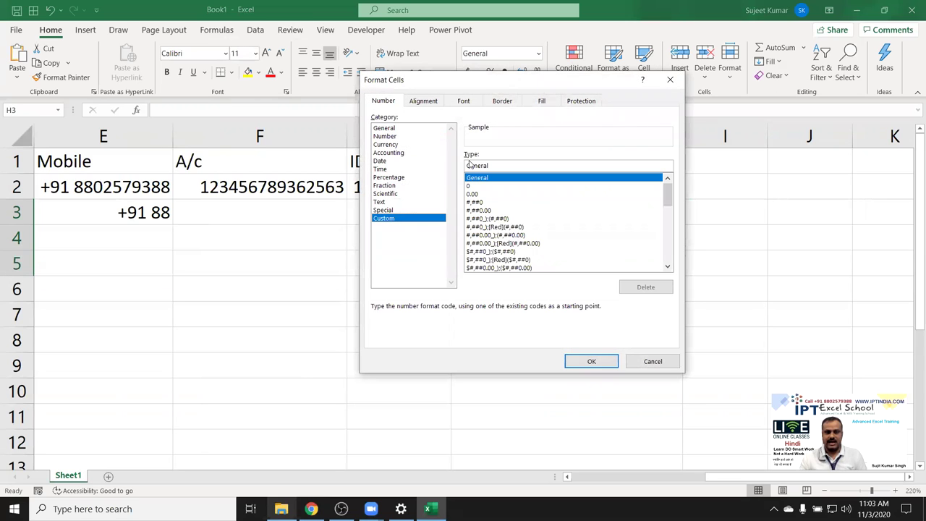
double_click(478, 165)
type("00")
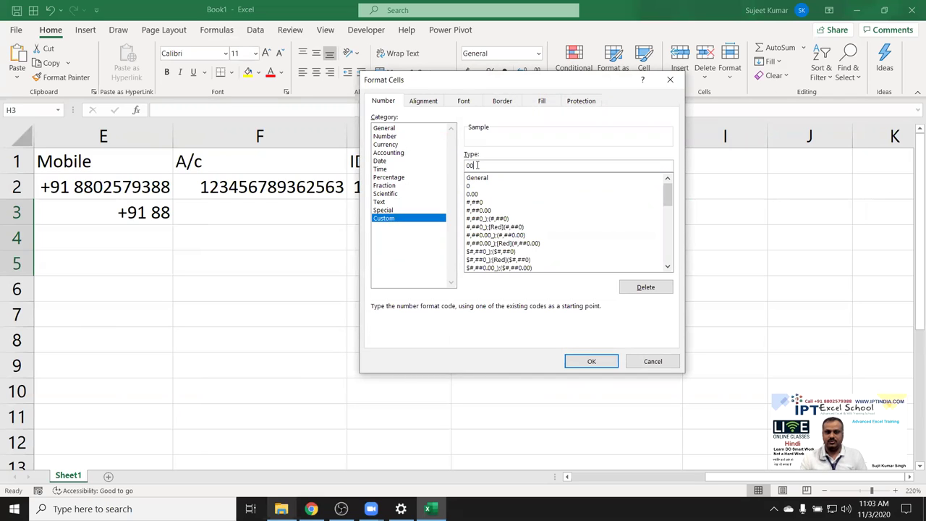
type(" \"xx")
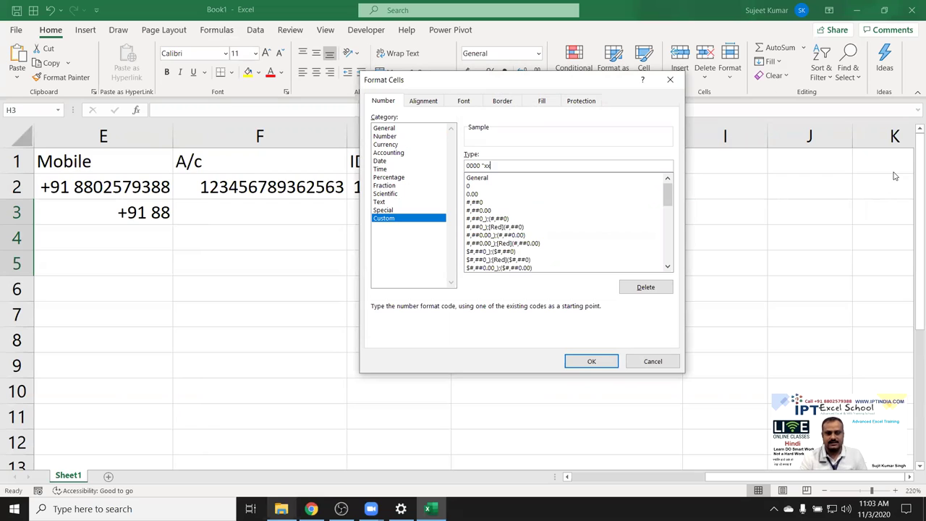
key("BackSpace")
key("BackSpace")
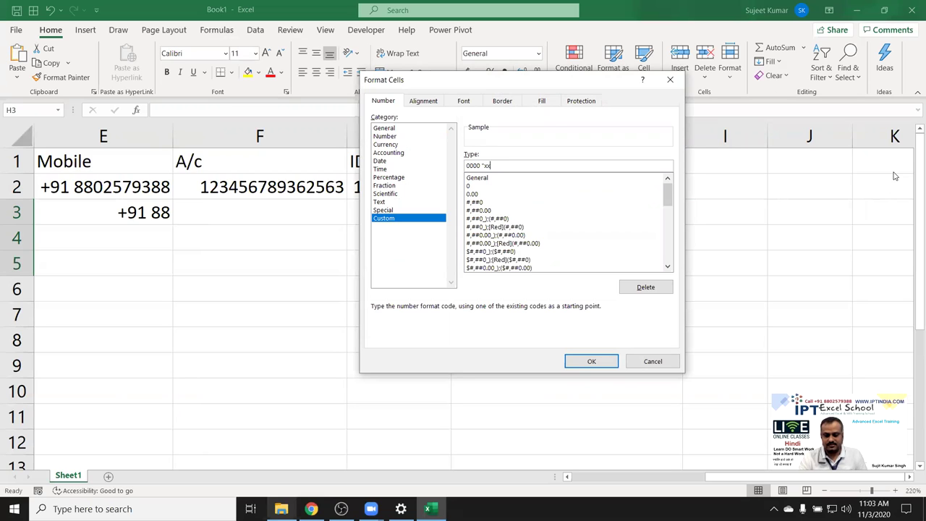
key("BackSpace")
type("XXX")
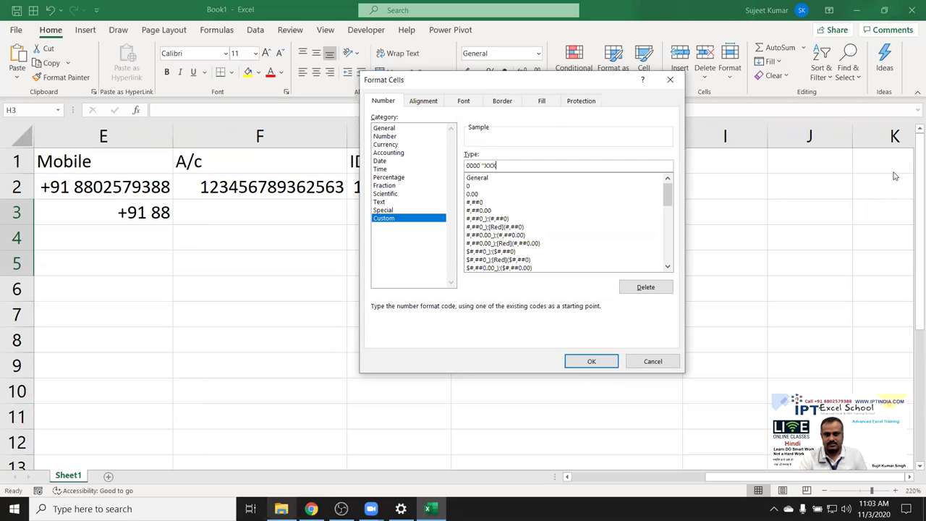
type(" \" ")
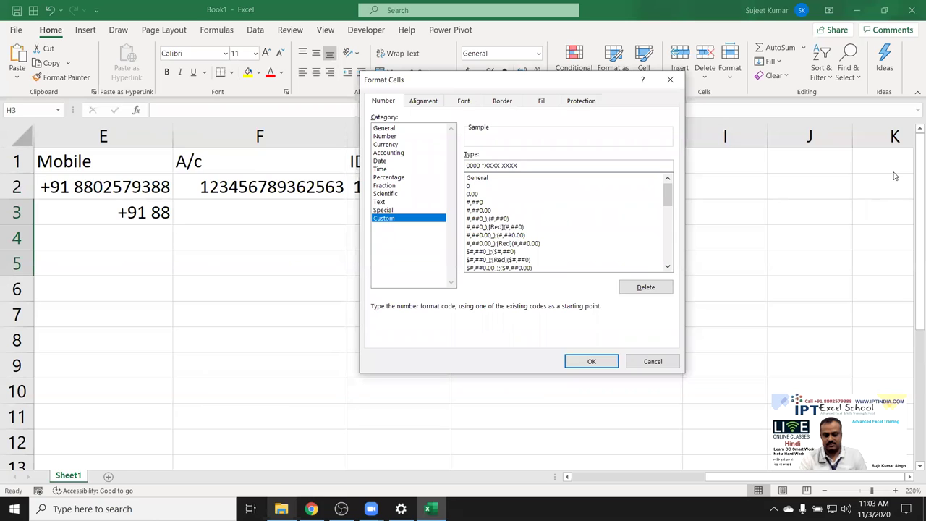
type("0000")
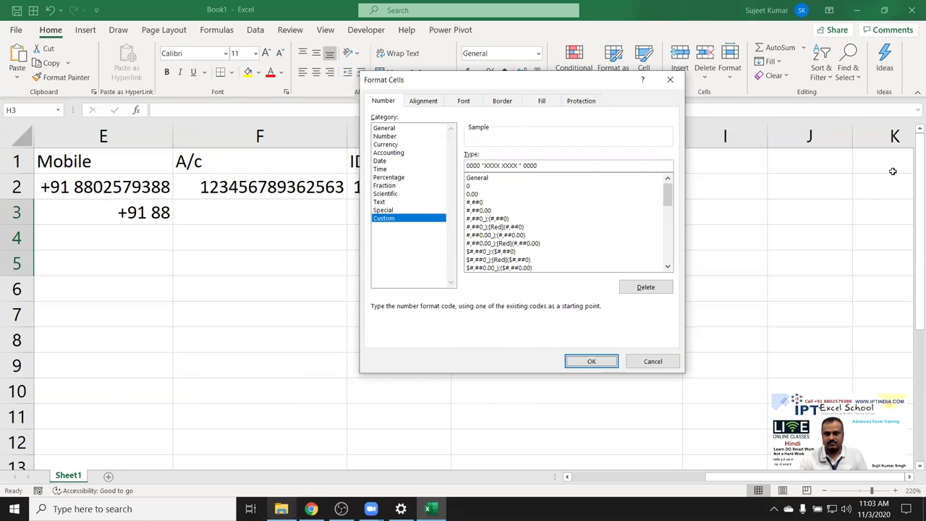
key("Return")
Enter an 8-digit number in H3 so it shows XXXX XXXX between its first and last four digits.
key("Up")
key("Down")
type("25413698")
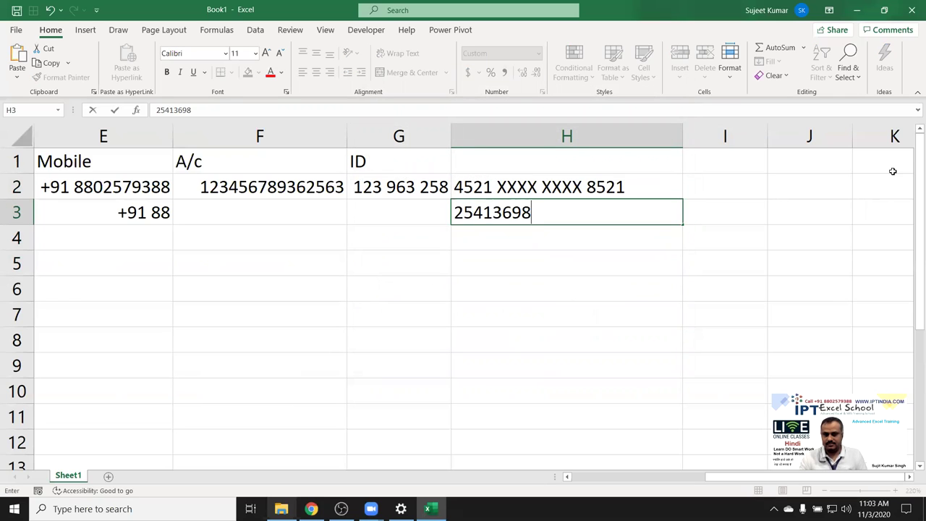
key("Return")
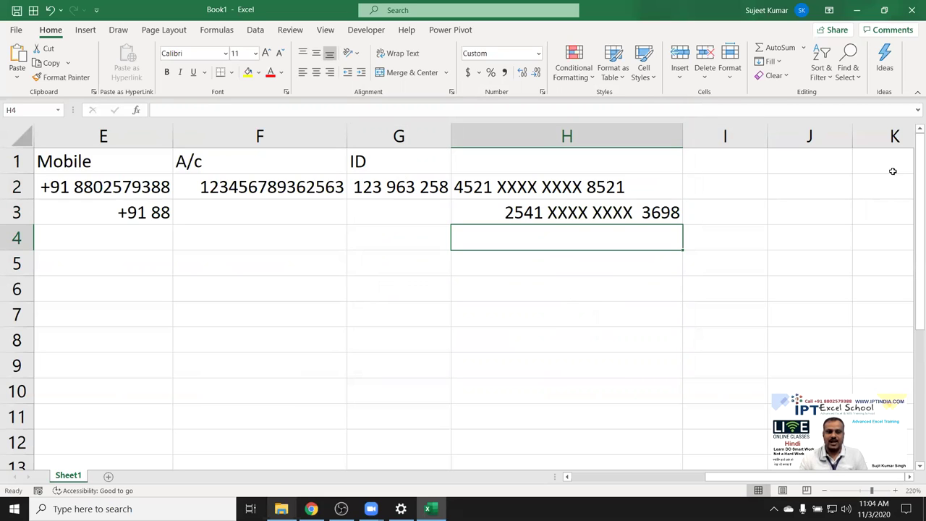
key("Left")
key("Left")
key("Home")
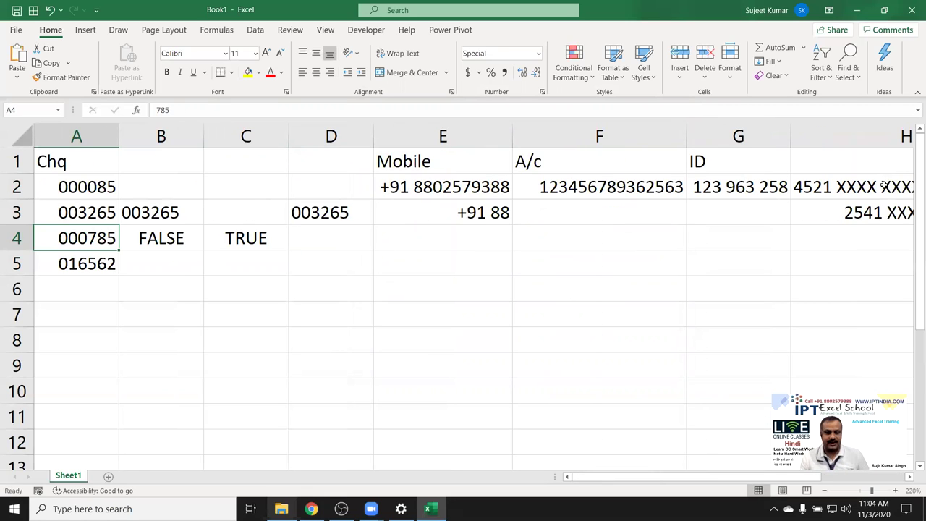
Change C12 to the text MRP 1542.
scroll(348, 301, "down", 3)
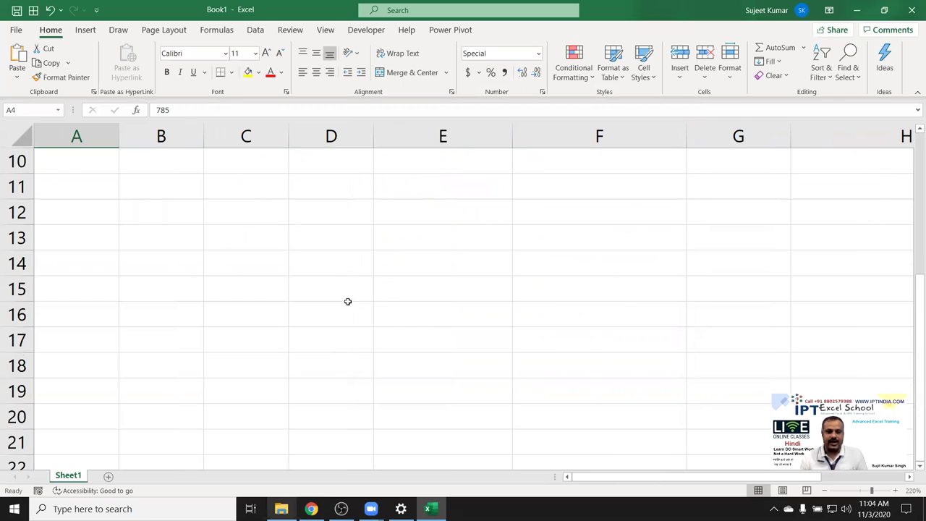
left_click(275, 220)
type("1542")
key("Return")
key("Up")
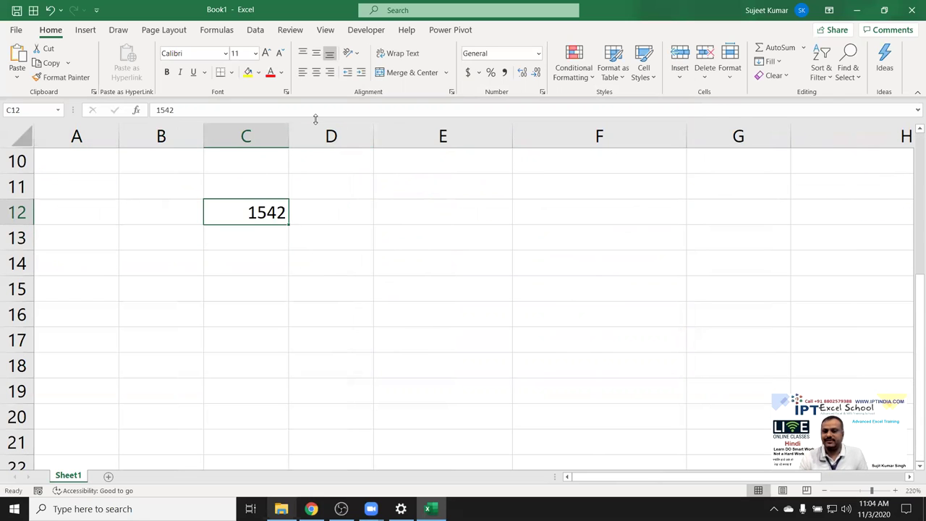
type("mep")
key("BackSpace")
key("BackSpace")
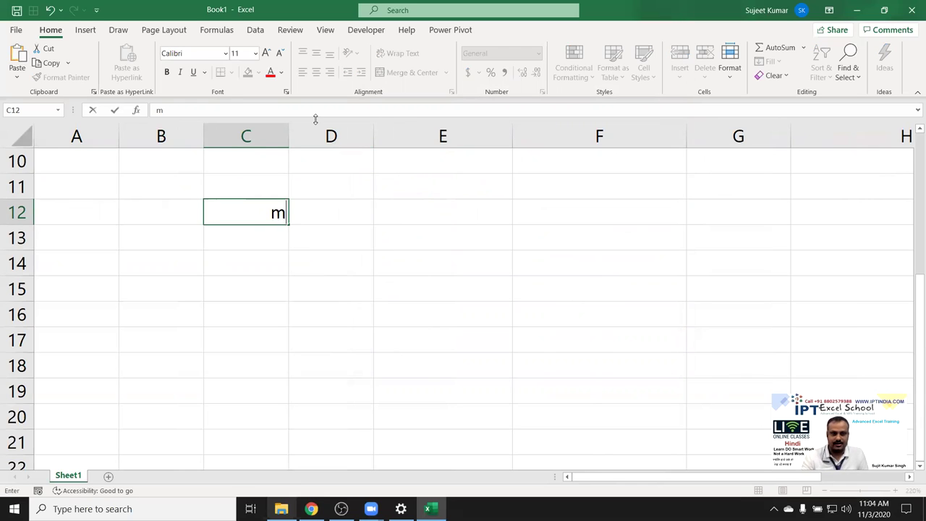
key("BackSpace")
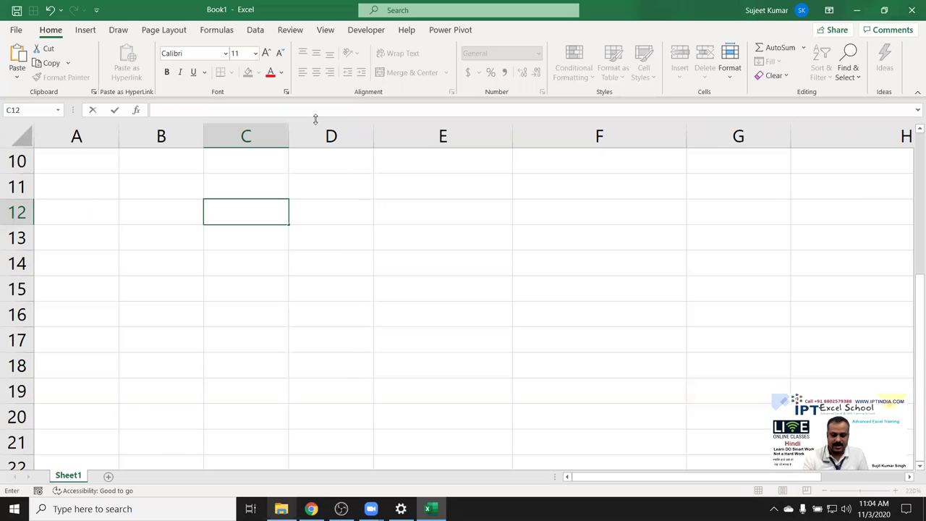
type("MRP 1542")
key("Return")
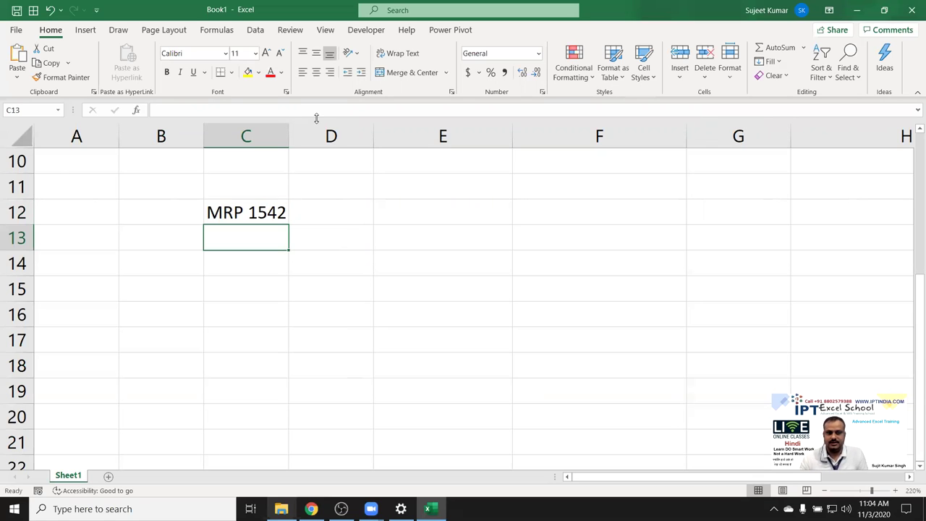
Enter =C12+20 in C13, which returns #VALUE!
key("Up")
key("Down")
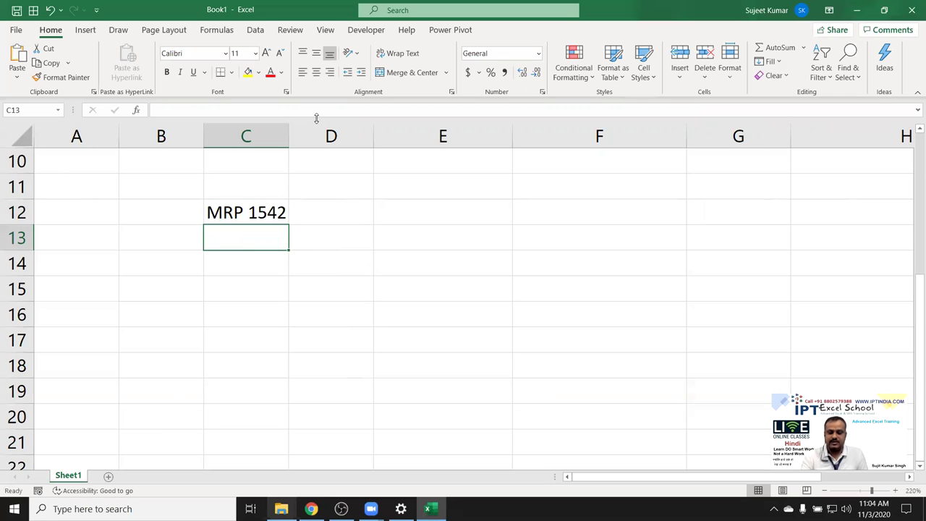
type("=")
key("Up")
type("+20")
key("Return")
Type the plain number 1542 into D12.
key("Up")
key("Up")
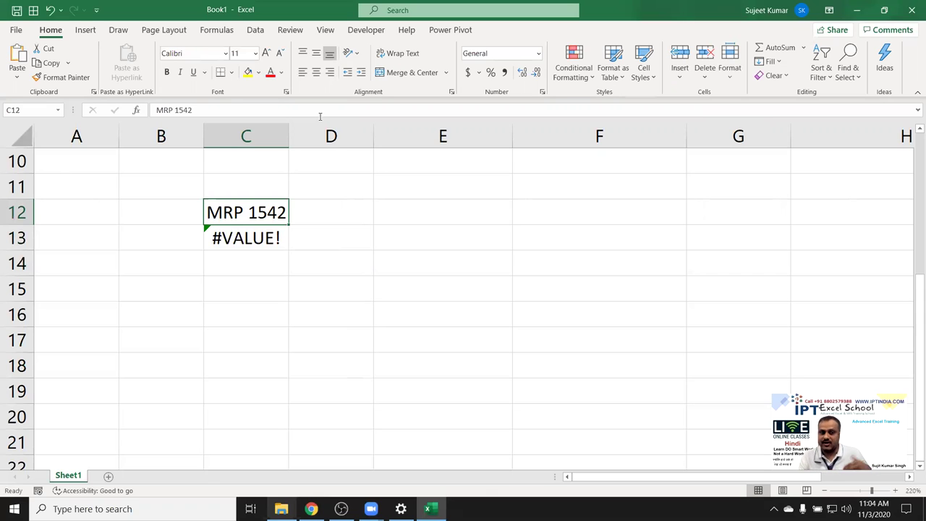
key("Right")
type("1542")
key("Return")
Apply a custom "MRP" prefix number format to D12.
key("Up")
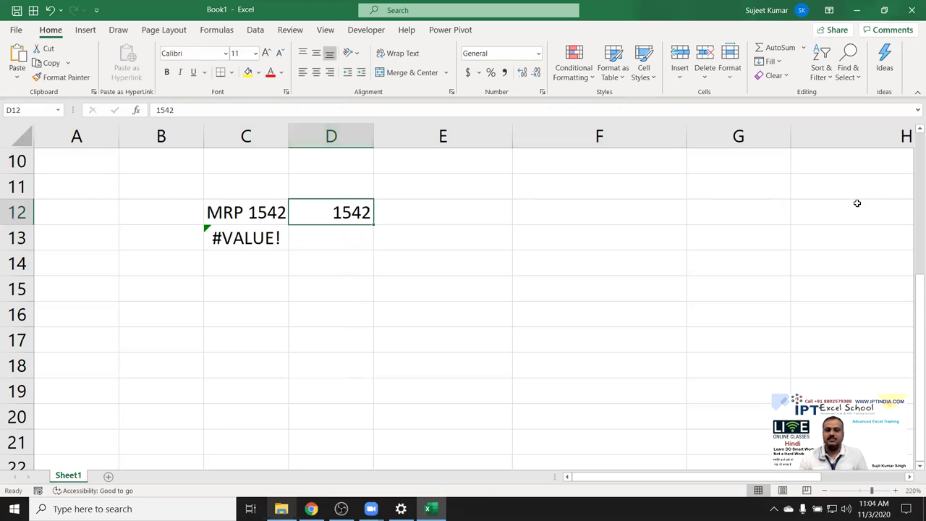
left_click(542, 92)
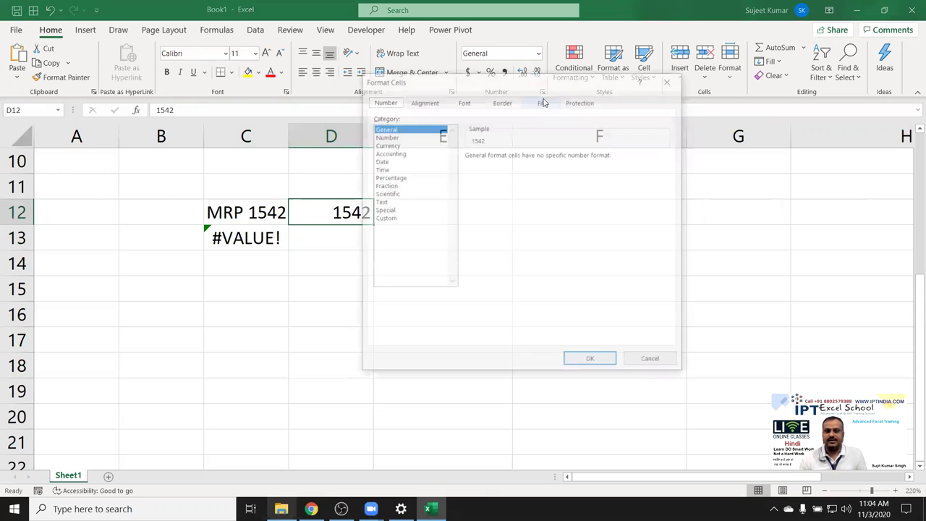
left_click(390, 219)
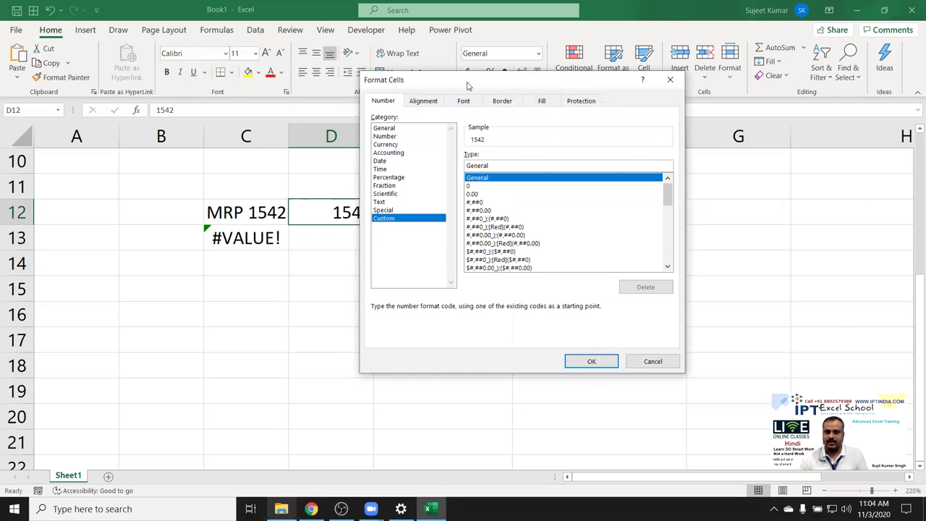
left_click_drag(468, 82, 620, 115)
double_click(634, 198)
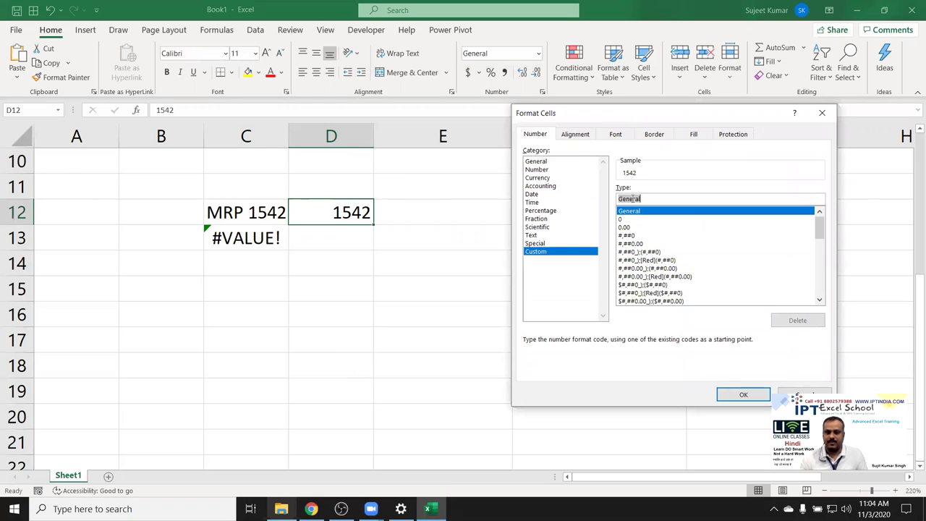
type("\"MRP\"")
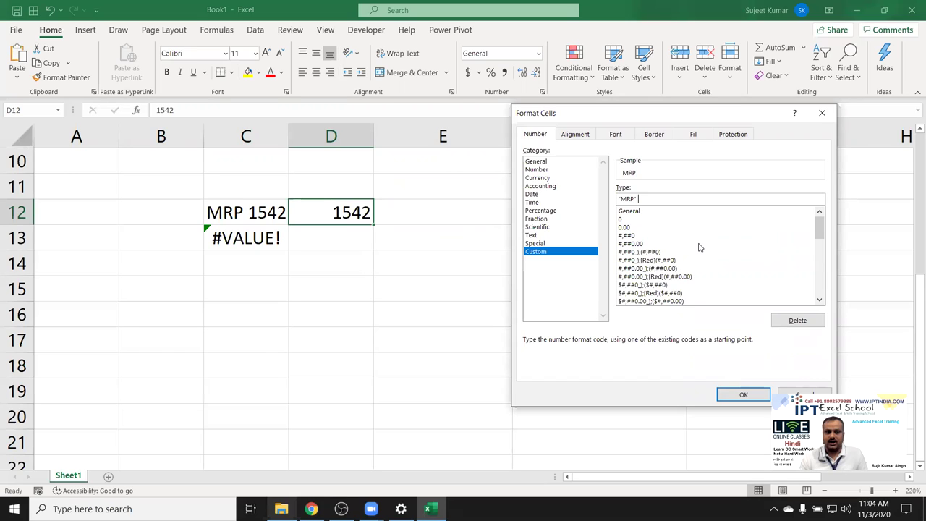
type(" 0")
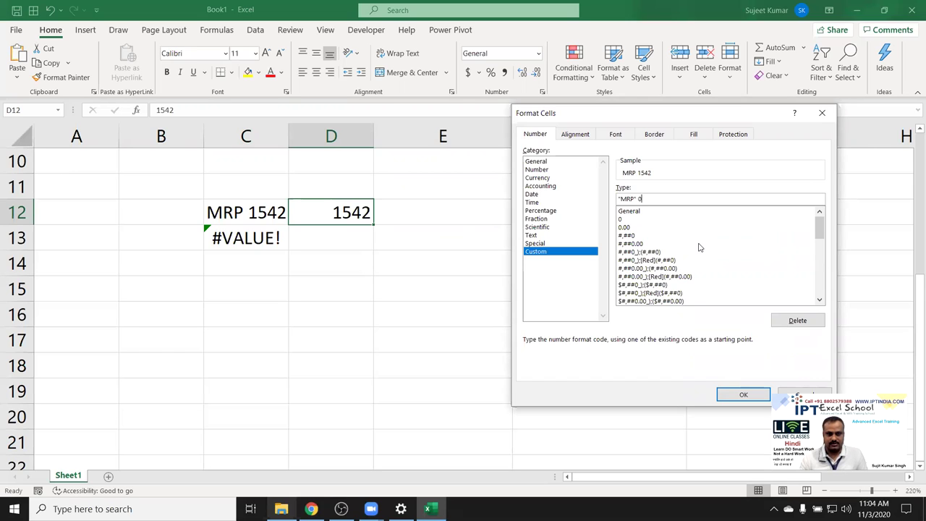
key("BackSpace")
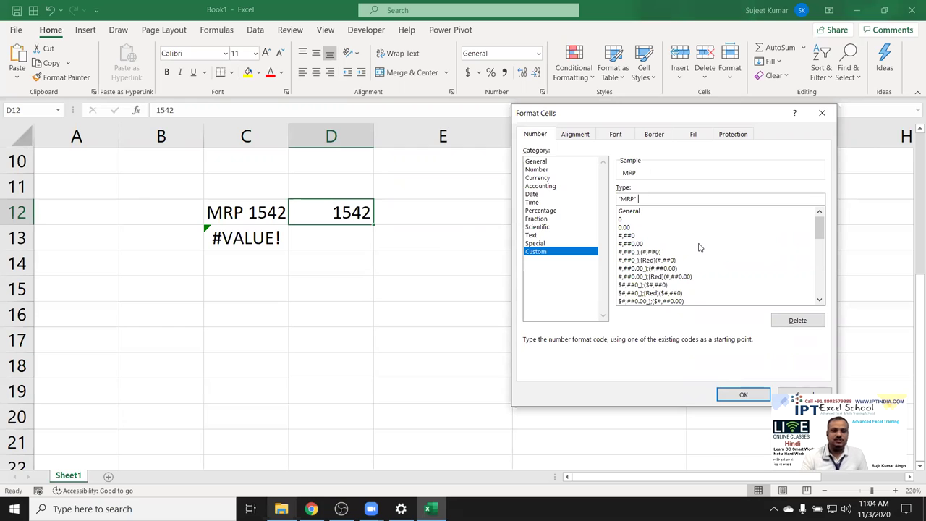
key("Return")
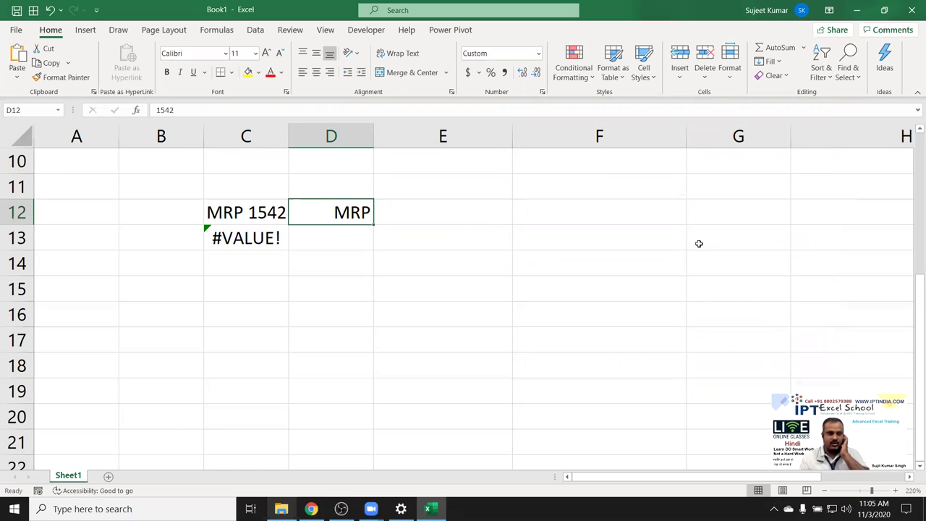
Revise D12's format code, trying "MRP" 0 and then "MRP" #.
left_click(542, 92)
left_click(655, 197)
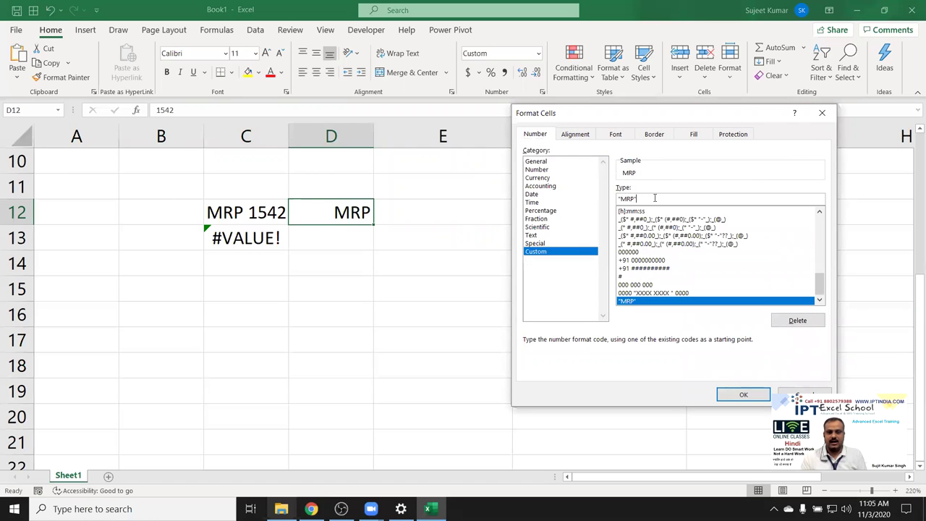
type("00")
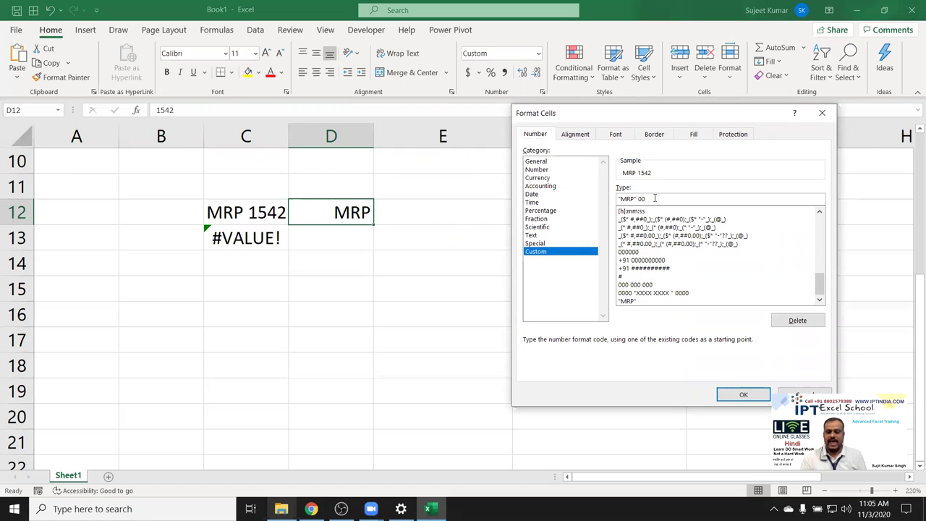
key("BackSpace")
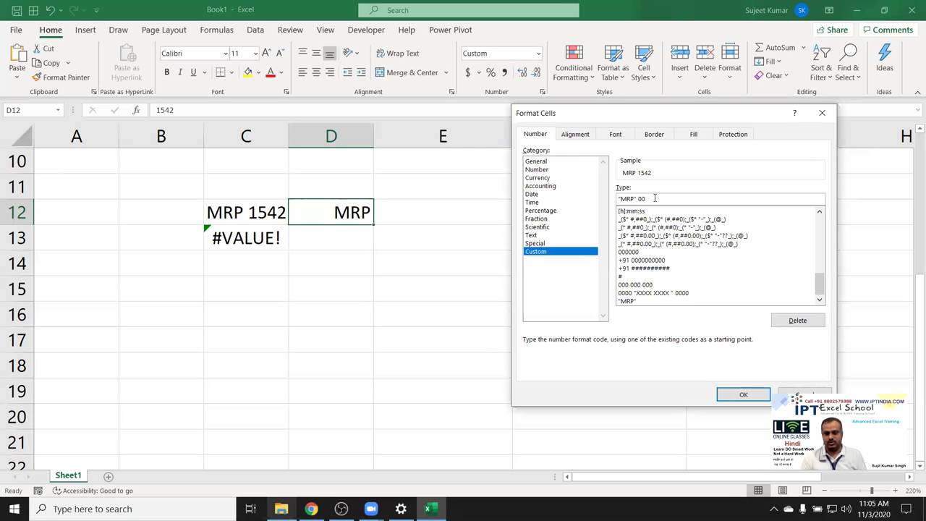
key("Return")
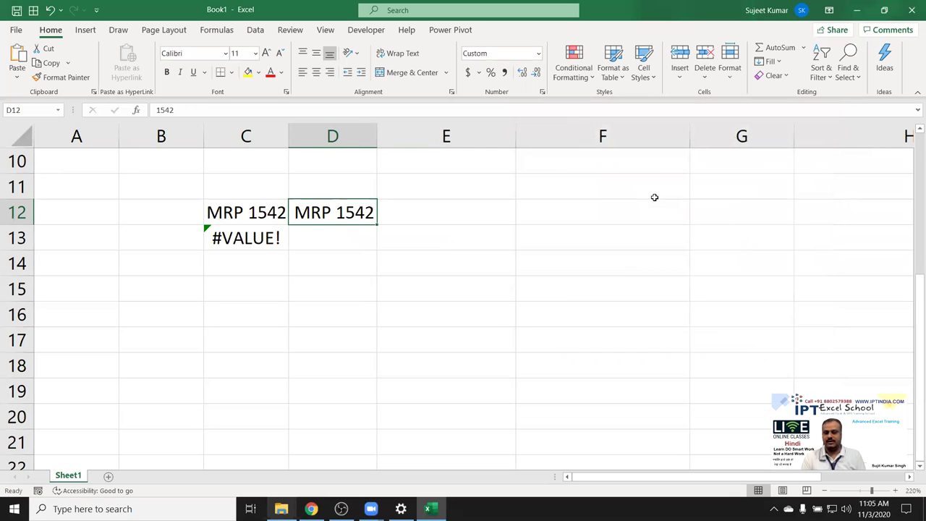
left_click(542, 92)
double_click(641, 199)
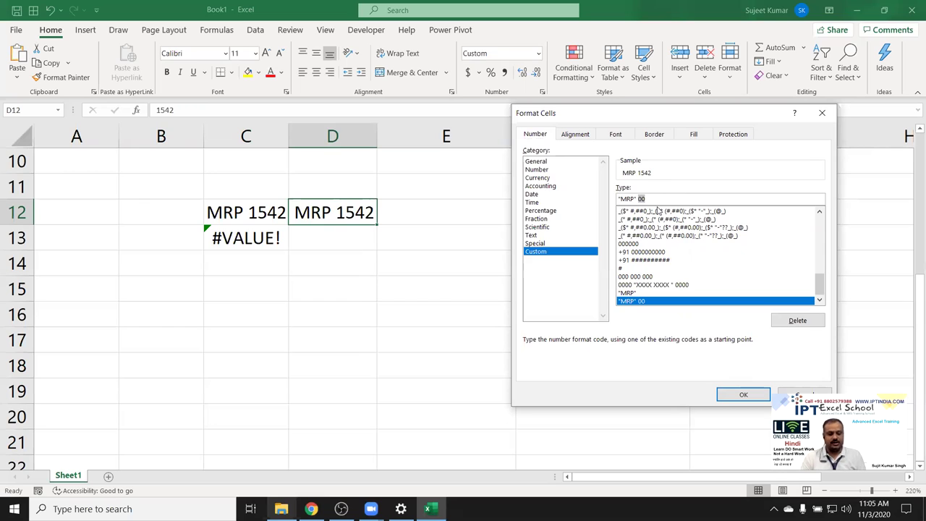
type("##")
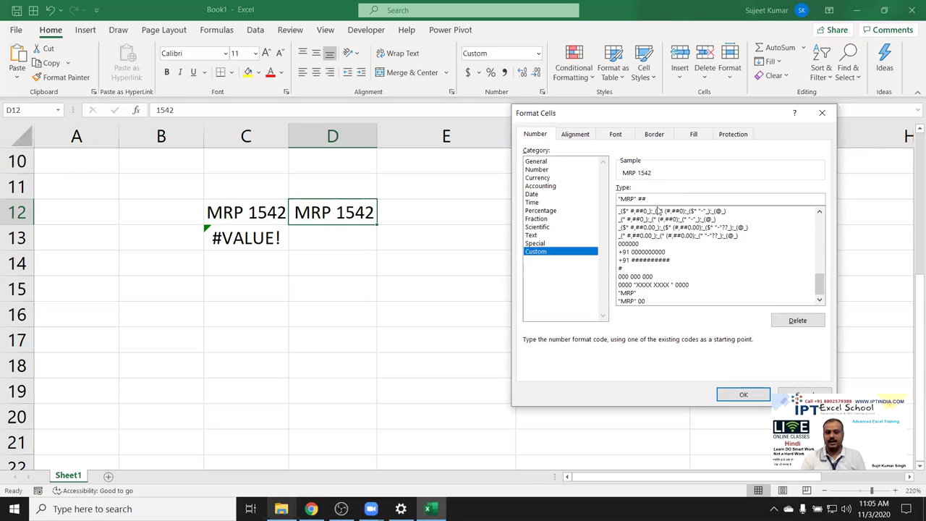
key("Return")
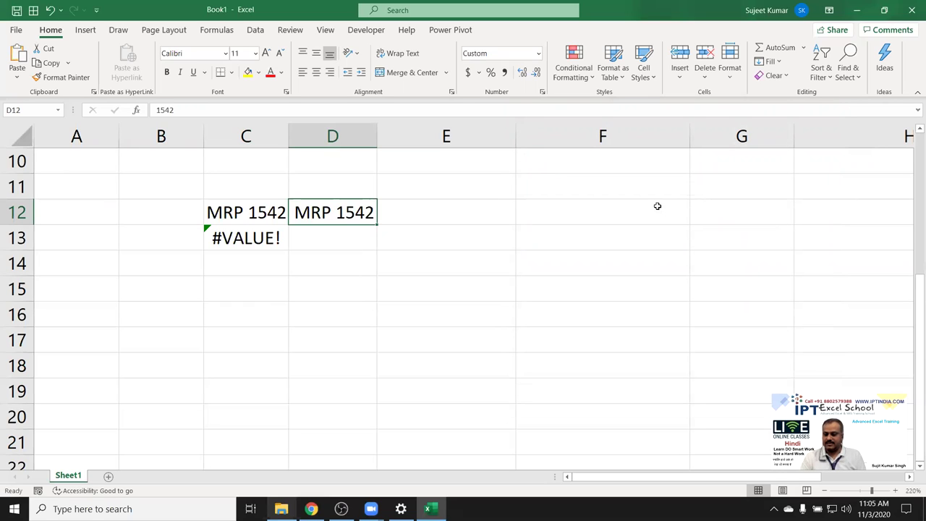
Enter 56 in D12, then edit it down to 5.
type("56")
key("Return")
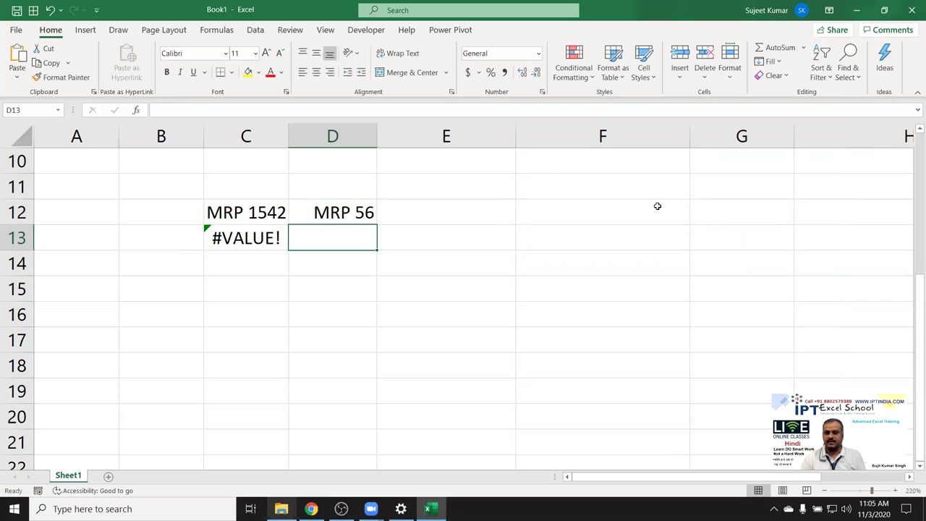
key("Up")
key("F2")
key("BackSpace")
key("Return")
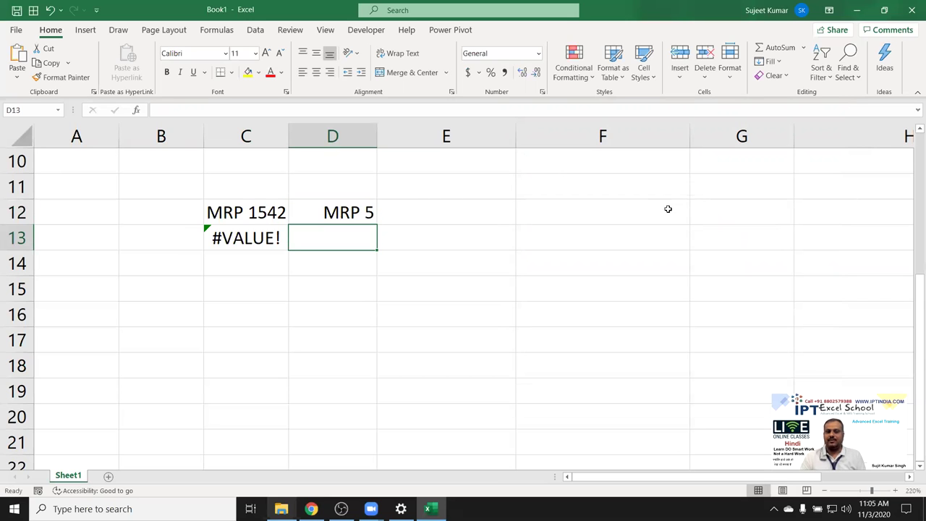
Change D12's format to "MRP" 00 so 5 displays as MRP 05.
left_click(367, 217)
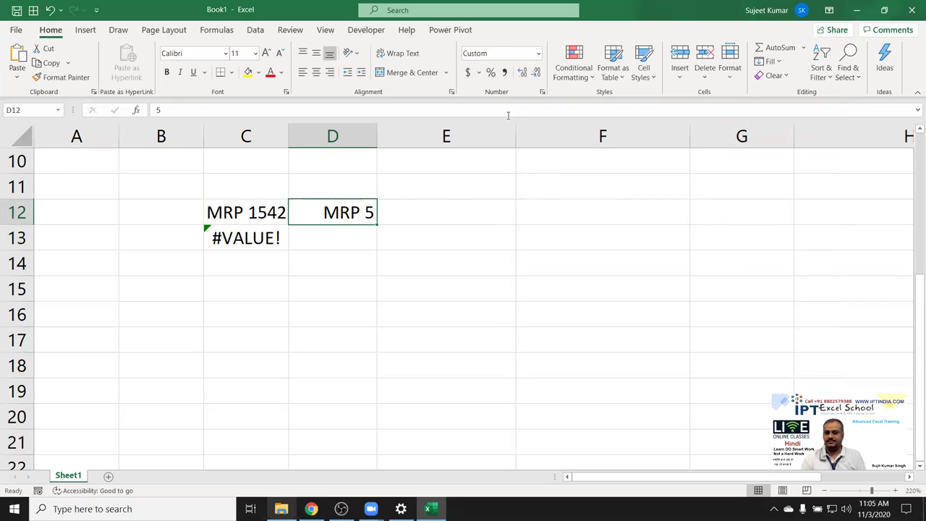
key("ctrl+1")
left_click(643, 198)
key("BackSpace")
key("BackSpace")
type("00")
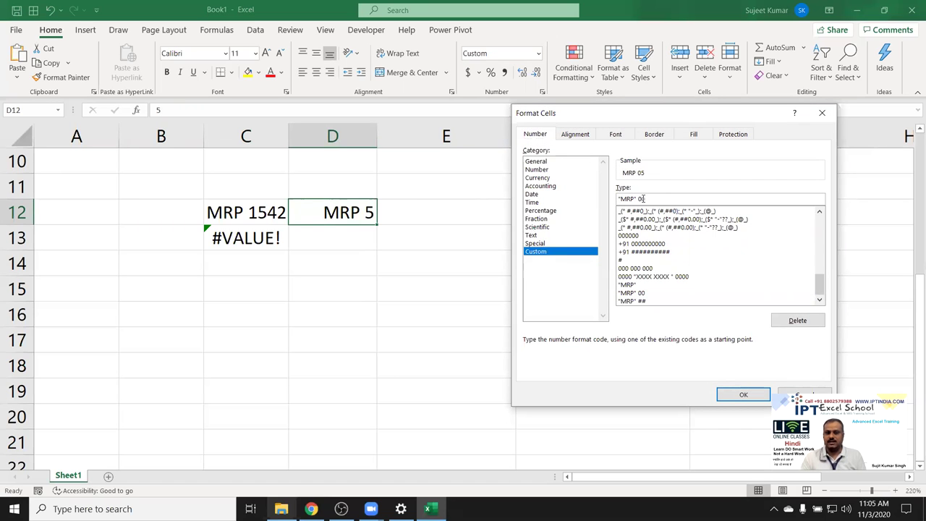
key("Return")
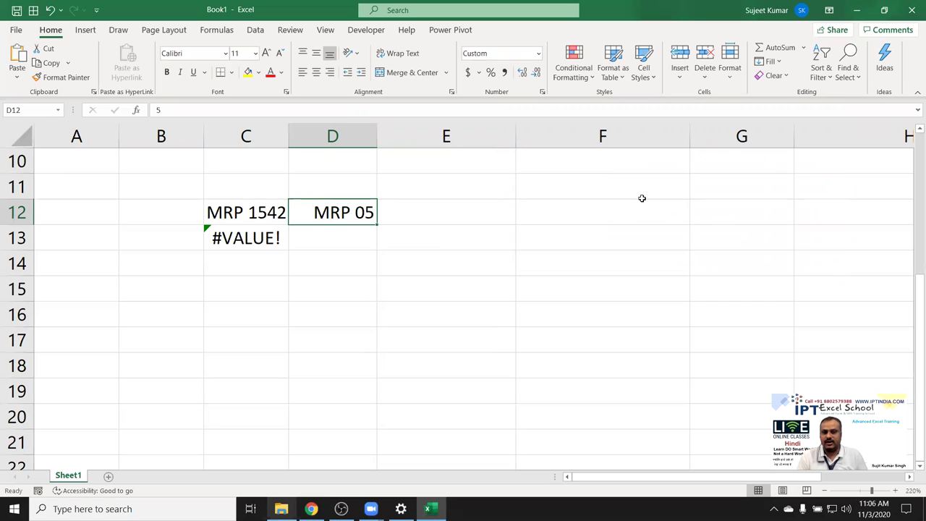
key("Right")
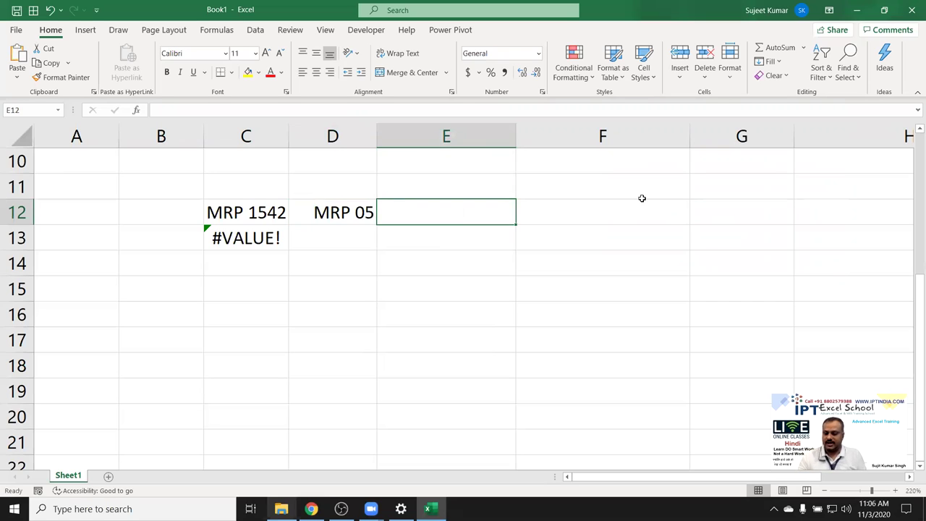
Enter 12.36 in E12 and apply the custom format 0# "Rupees" .00 "Paise".
type("12.36")
key("Return")
left_click(501, 212)
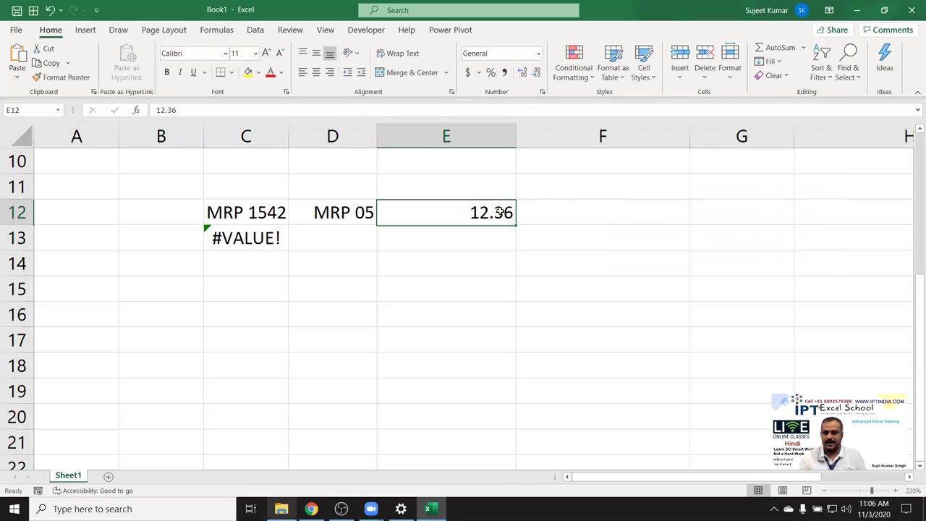
left_click(542, 92)
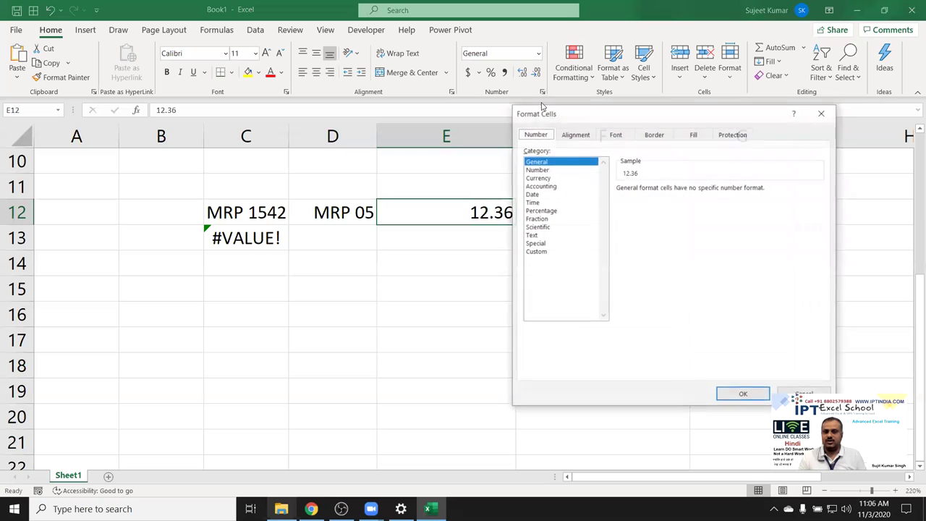
left_click(537, 252)
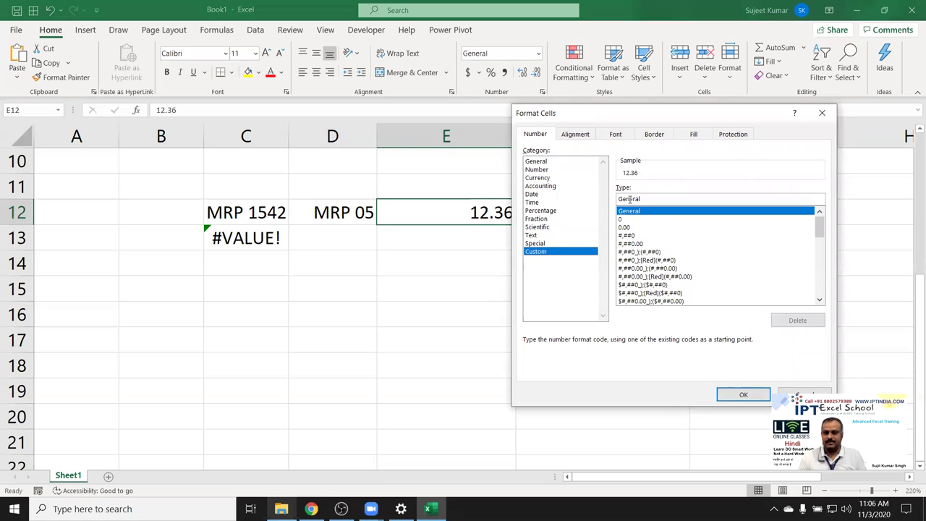
type("0# ")
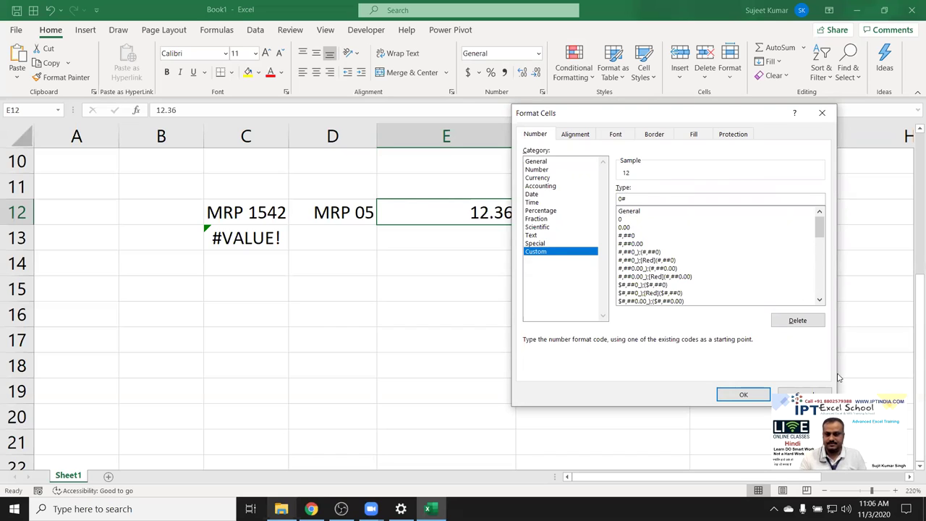
type("\"Rupees")
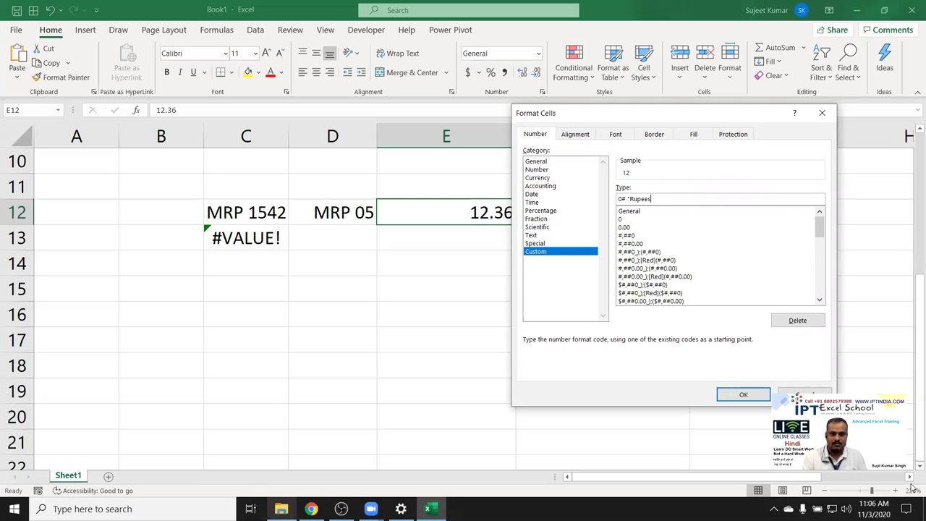
type("\" .00")
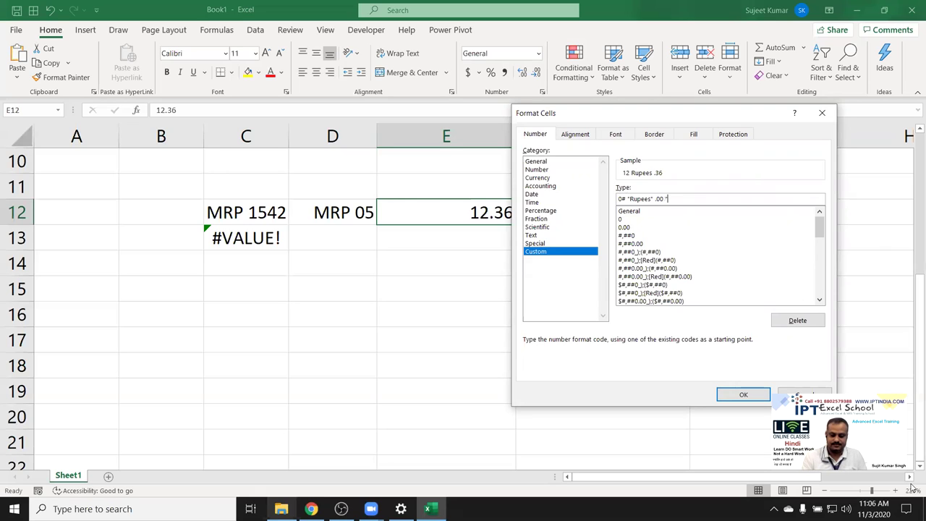
type("se")
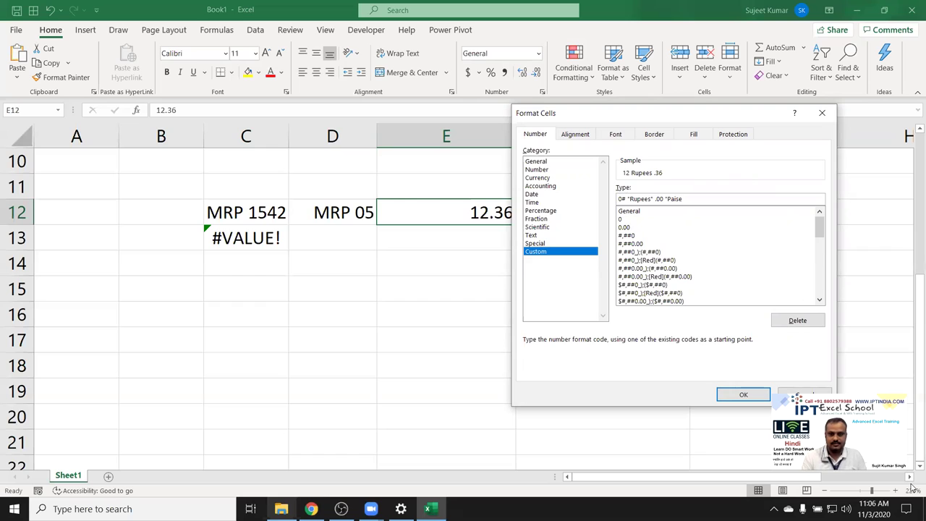
type("\"")
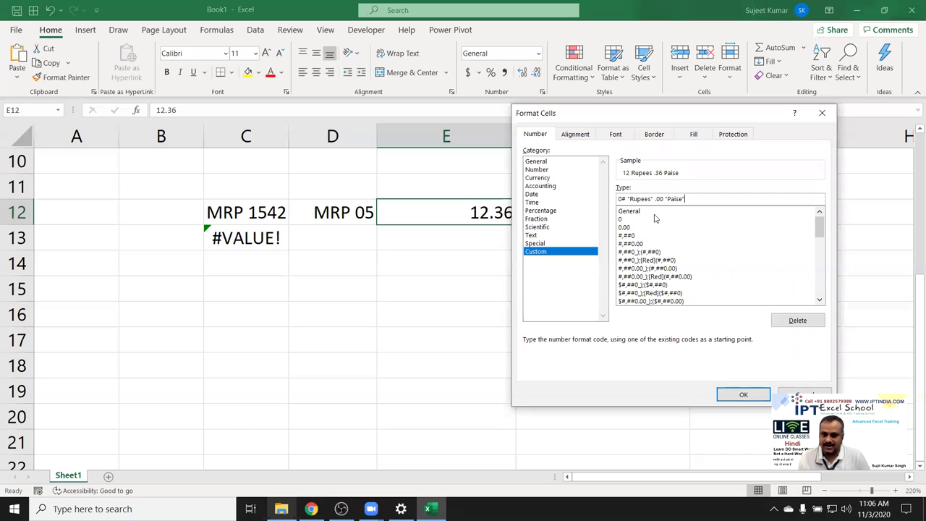
left_click(746, 394)
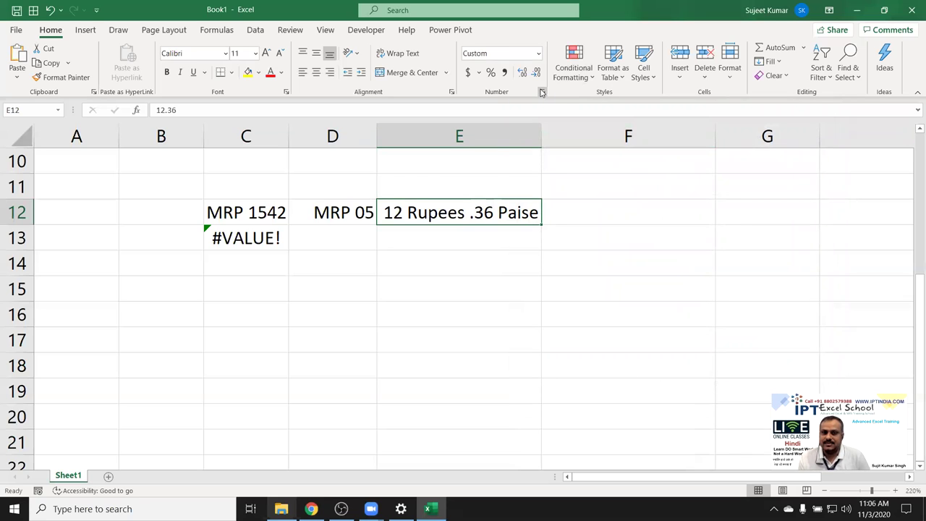
Change the leading 0# in E12's format code to 00.
key("ctrl+1")
left_click_drag(619, 199, 626, 198)
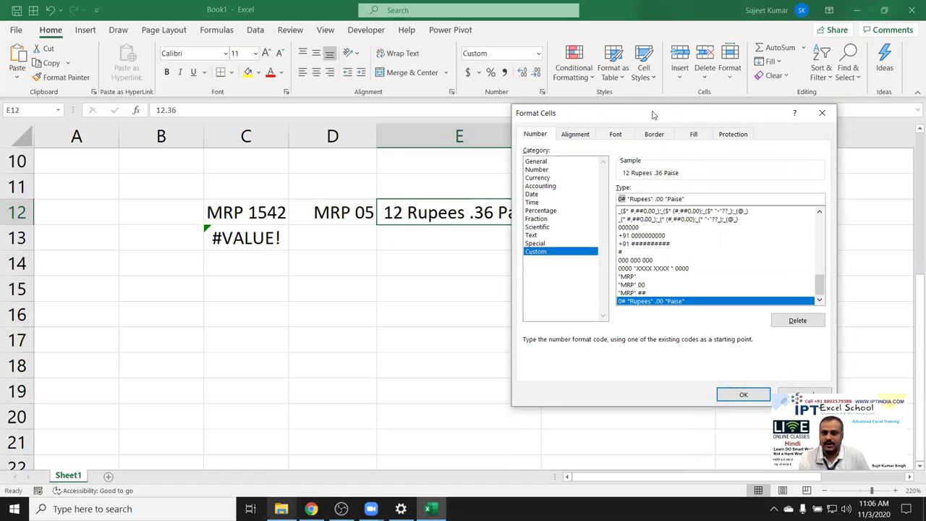
left_click_drag(655, 115, 716, 99)
type("00")
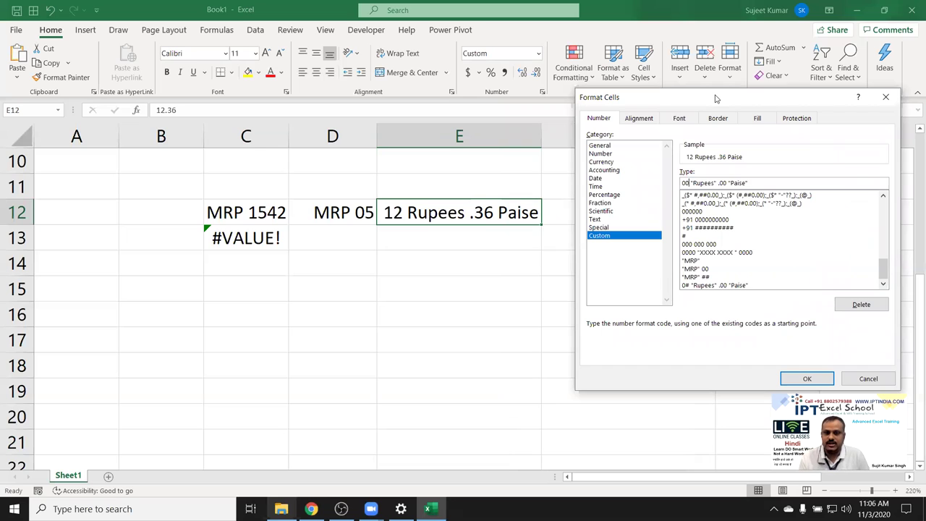
Try the 00 and ## rupee-part formats on E12 with the value .36.
left_click(808, 379)
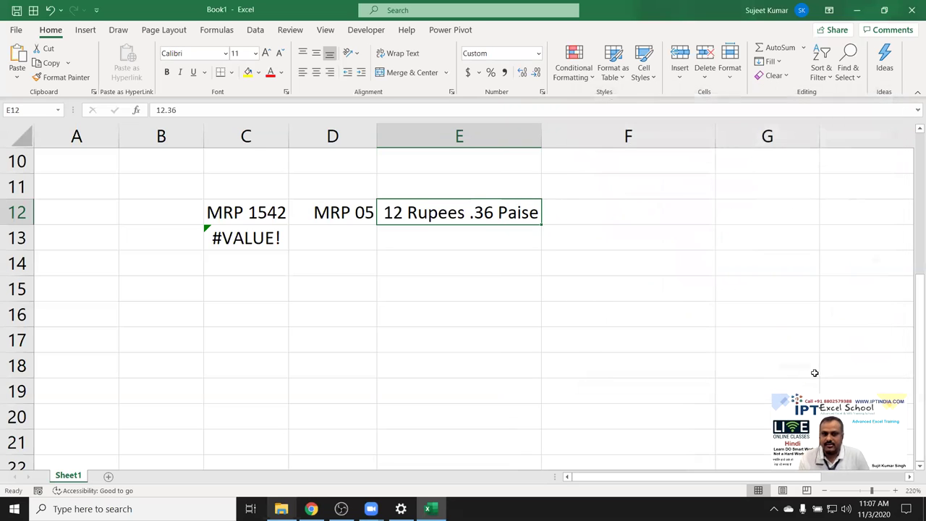
type(".36")
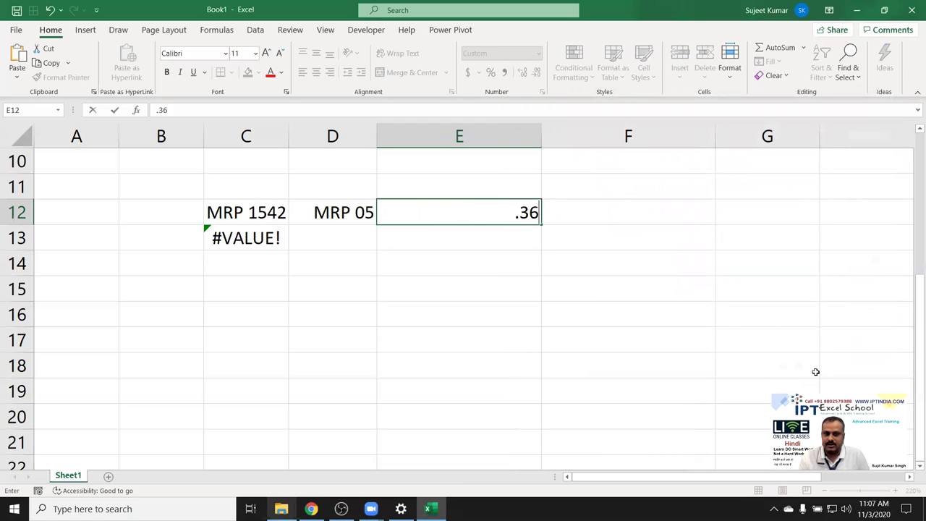
key("Return")
key("Up")
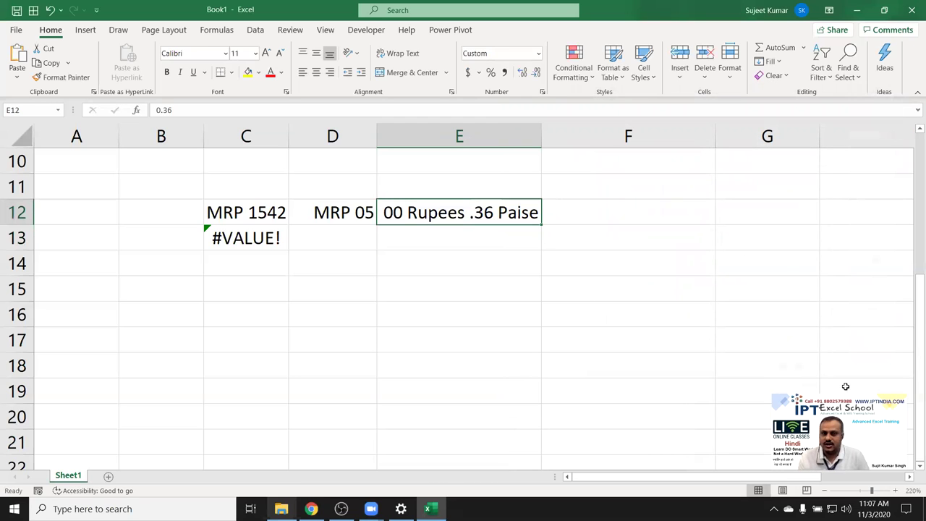
left_click(542, 92)
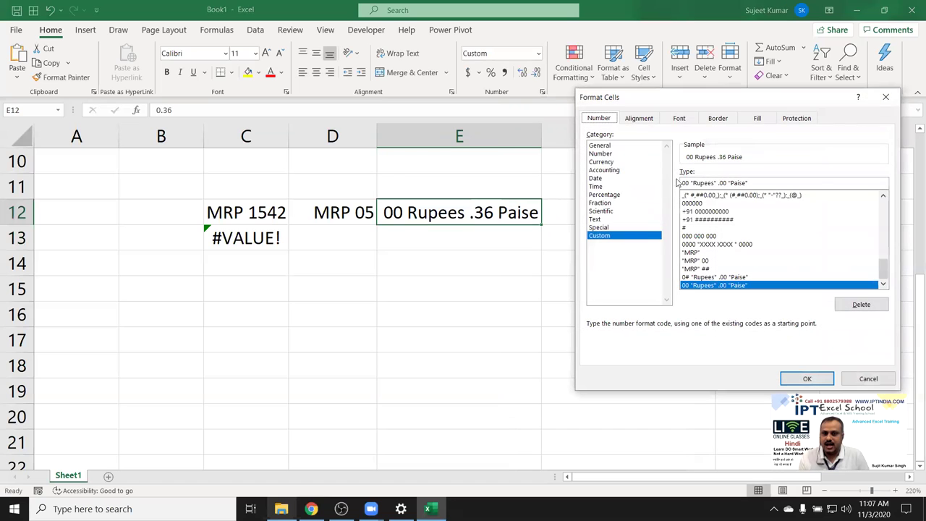
double_click(685, 183)
type("##")
key("Return")
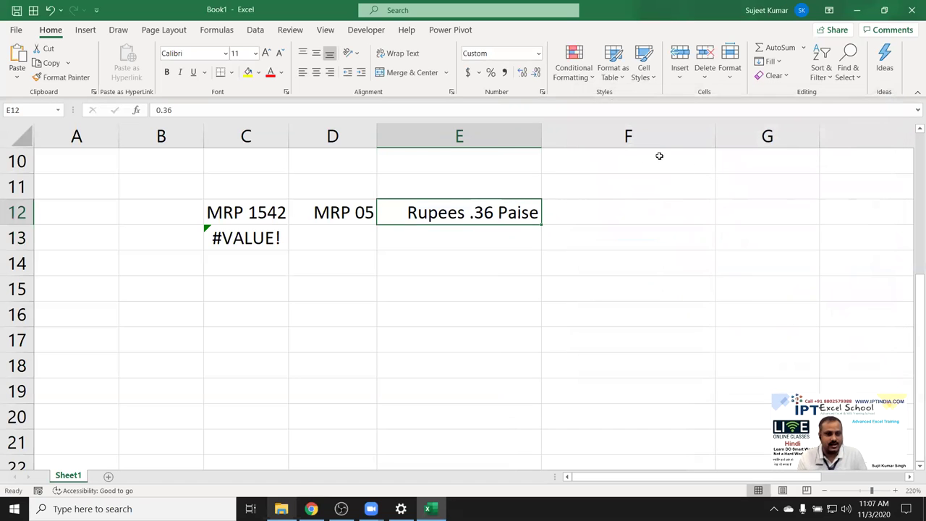
Change the rupee part to a single 0 and enter 5.63 in E12.
left_click(543, 92)
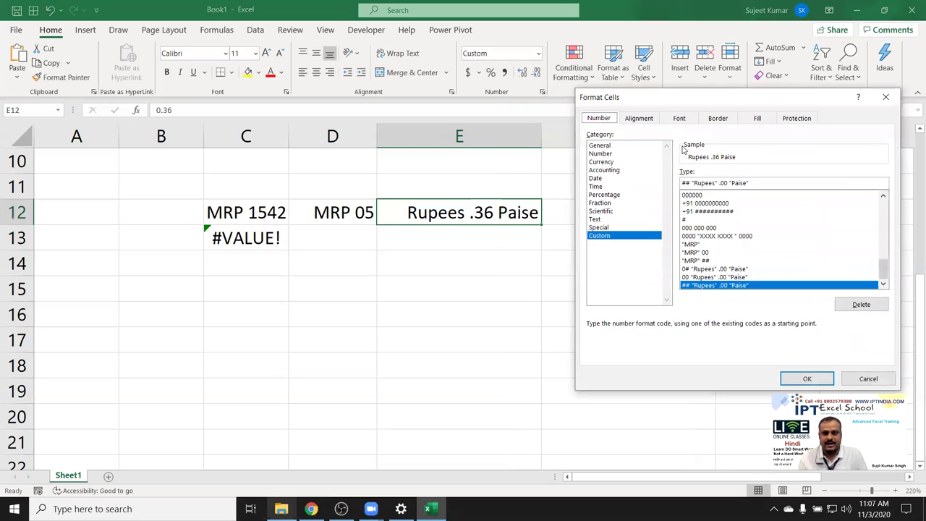
type("0")
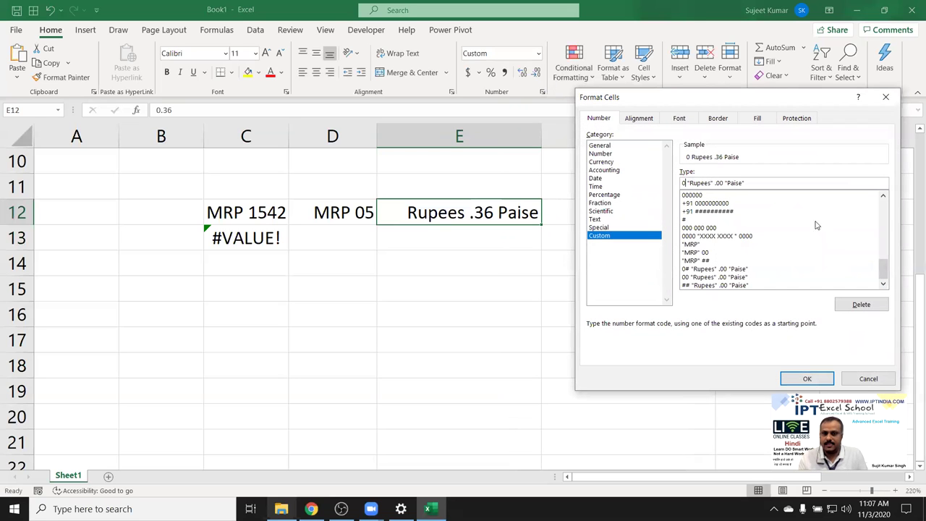
left_click(807, 379)
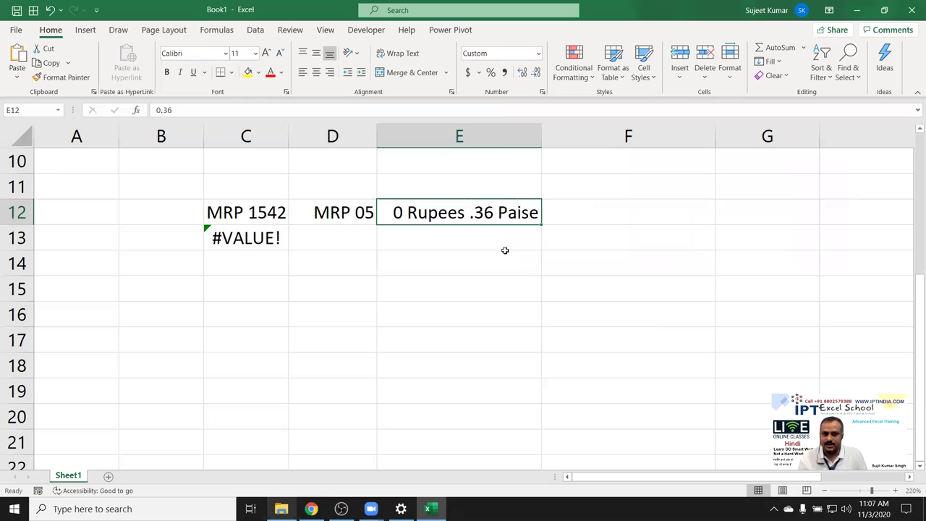
type("5.63")
key("Return")
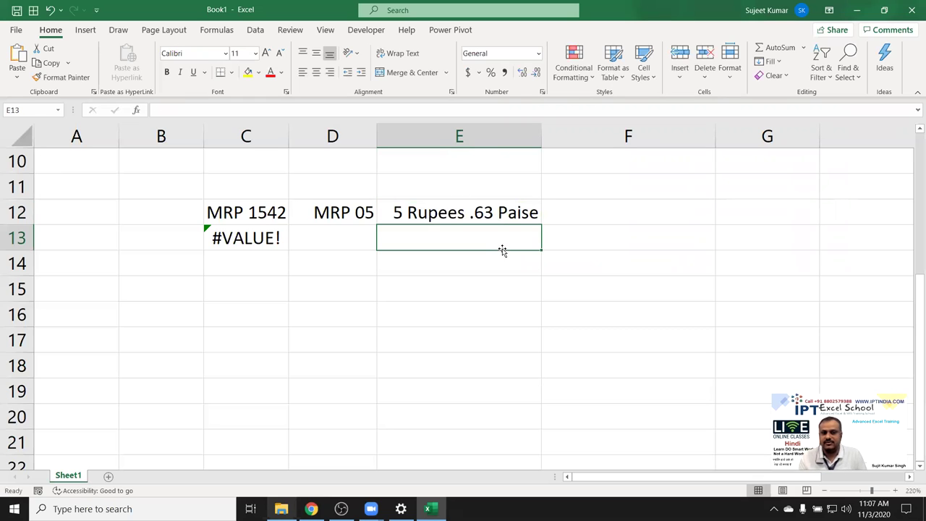
Make the rupee part 0# so E12 shows 05 Rupees .63 Paise.
left_click(481, 215)
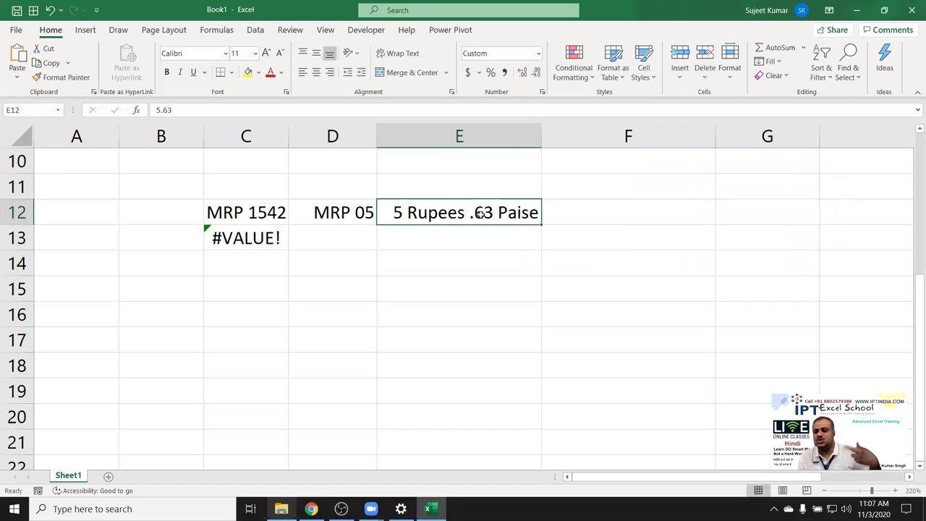
left_click(541, 93)
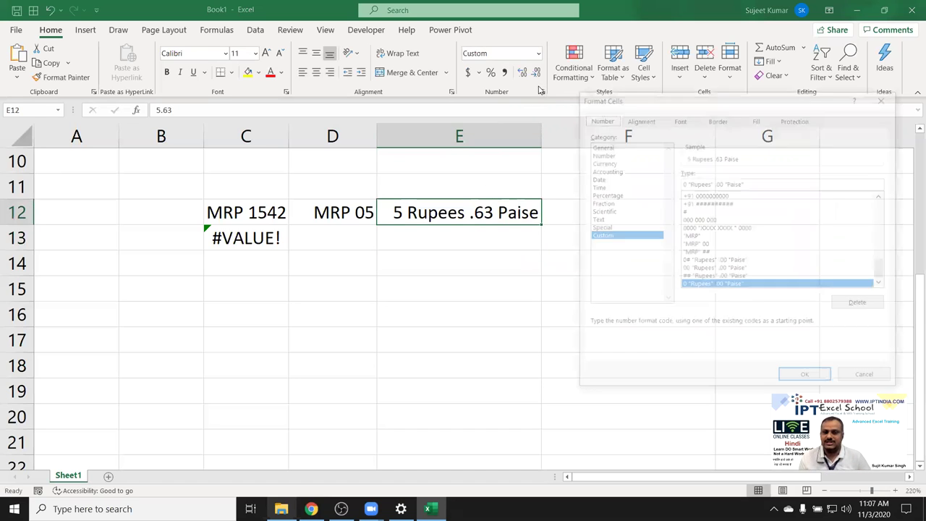
left_click(685, 187)
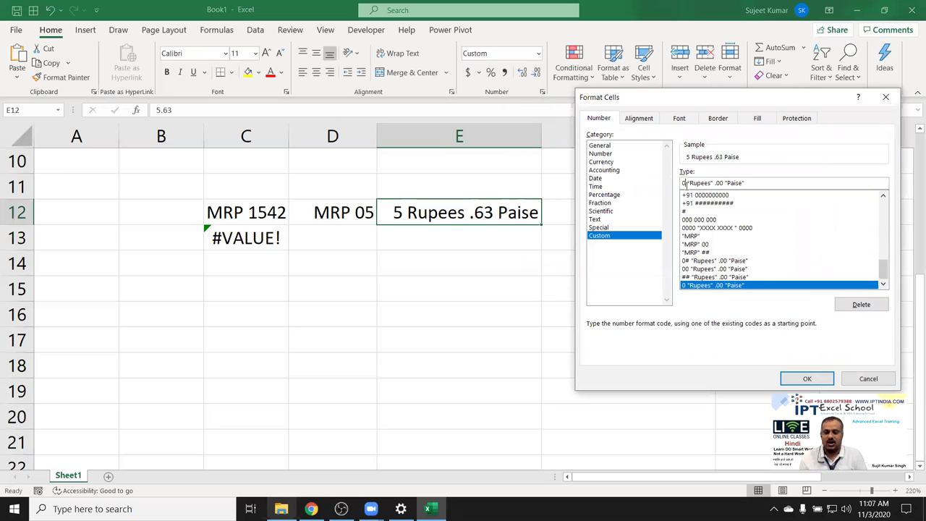
type("#")
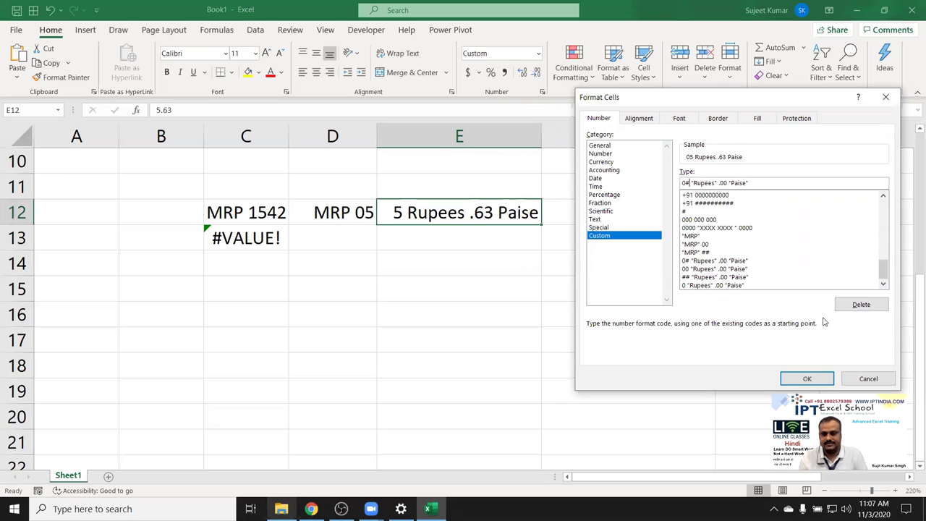
left_click(814, 380)
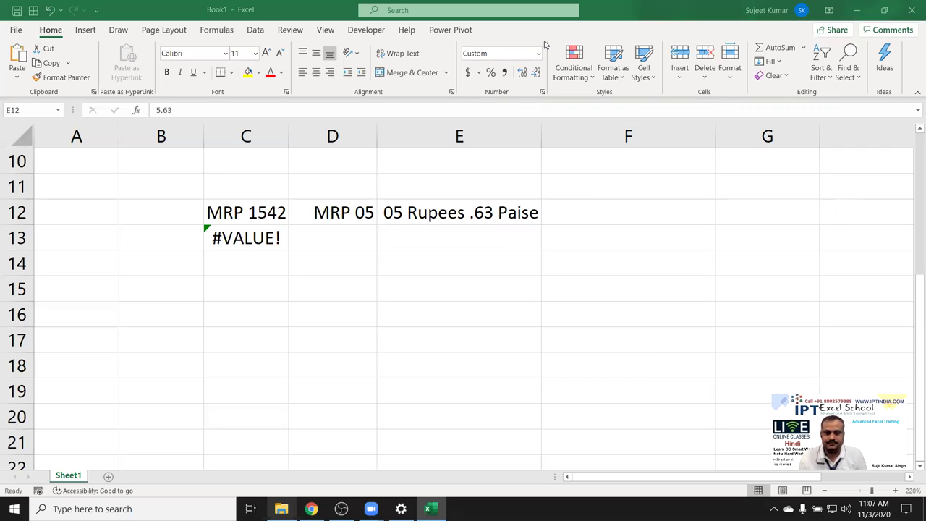
Enter 25000 in cell C16.
left_click(346, 207)
left_click(430, 215)
scroll(290, 243, "down", 1)
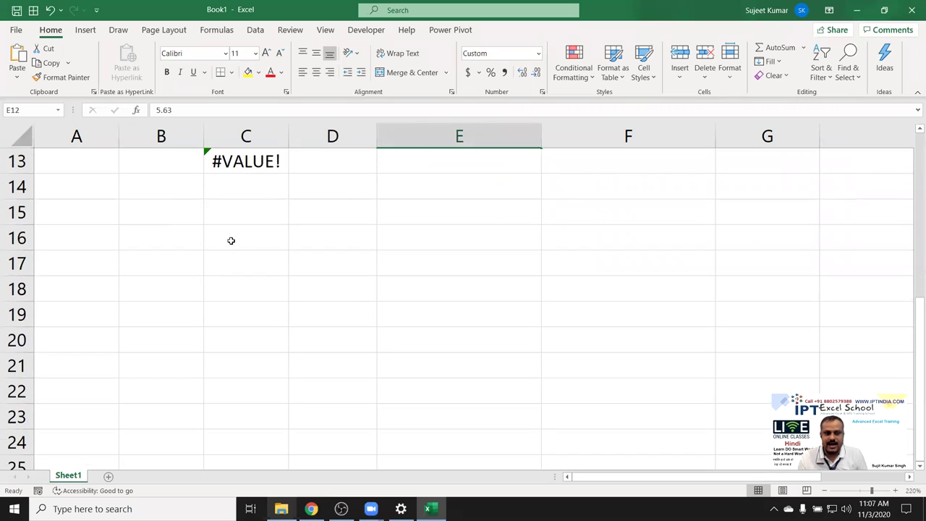
left_click(233, 239)
type("25000")
key("Return")
left_click(233, 240)
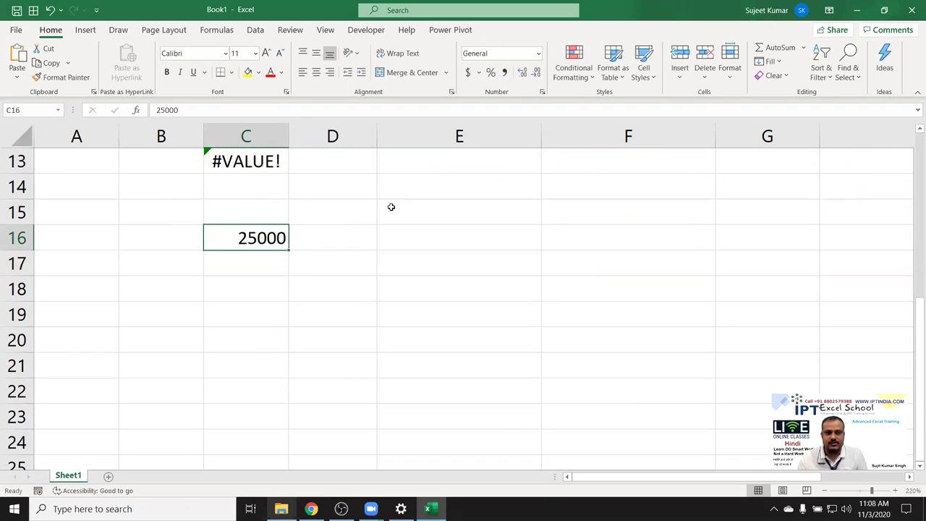
Give C16 the custom format #,### and then trim it to #, to show thousands.
left_click(542, 91)
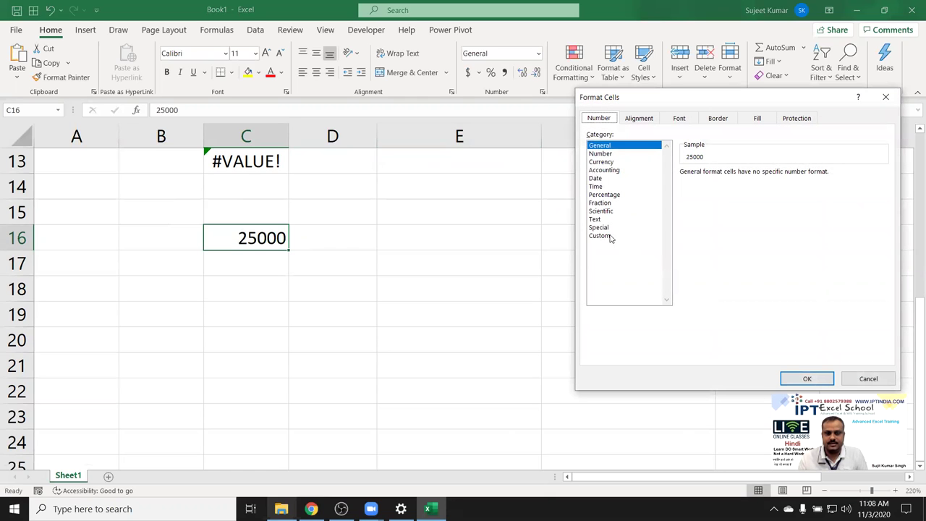
left_click(611, 236)
double_click(684, 182)
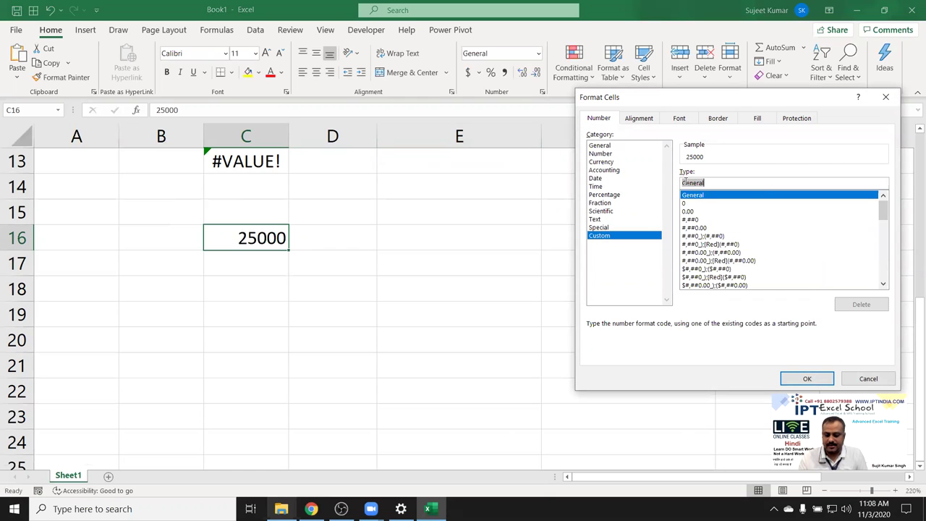
type("#,###")
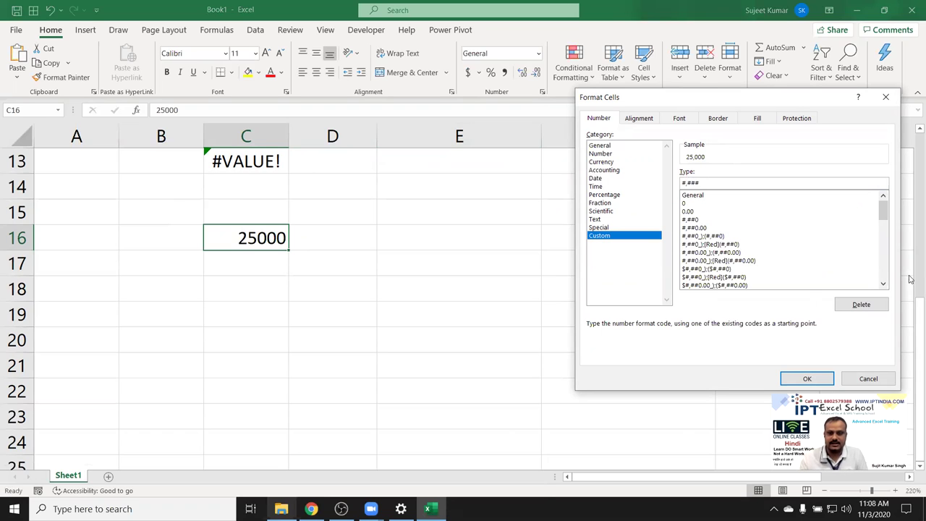
left_click_drag(687, 94, 556, 95)
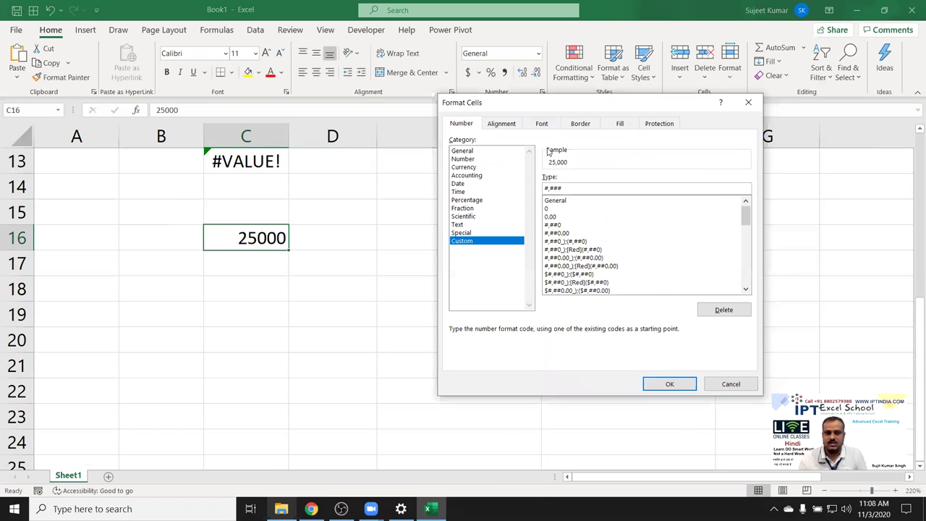
left_click(681, 380)
left_click(542, 92)
left_click_drag(551, 187, 616, 184)
key("BackSpace")
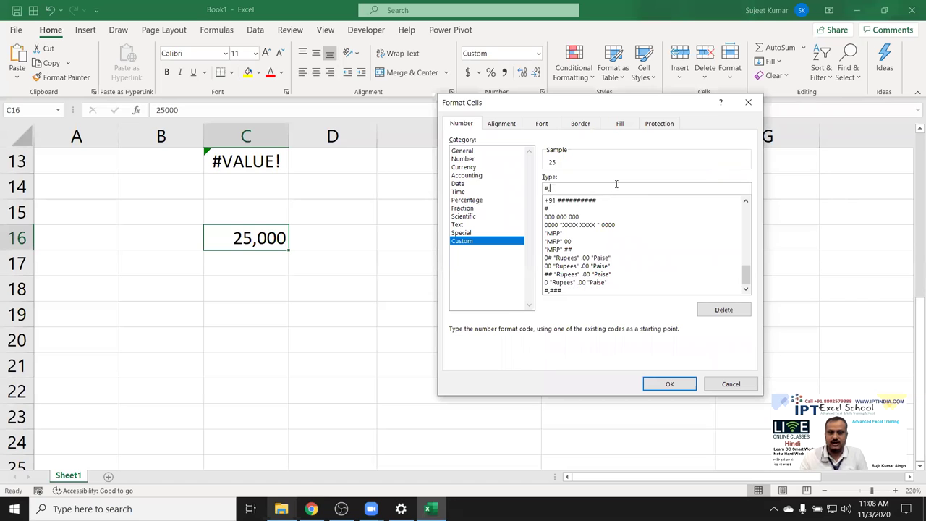
key("Return")
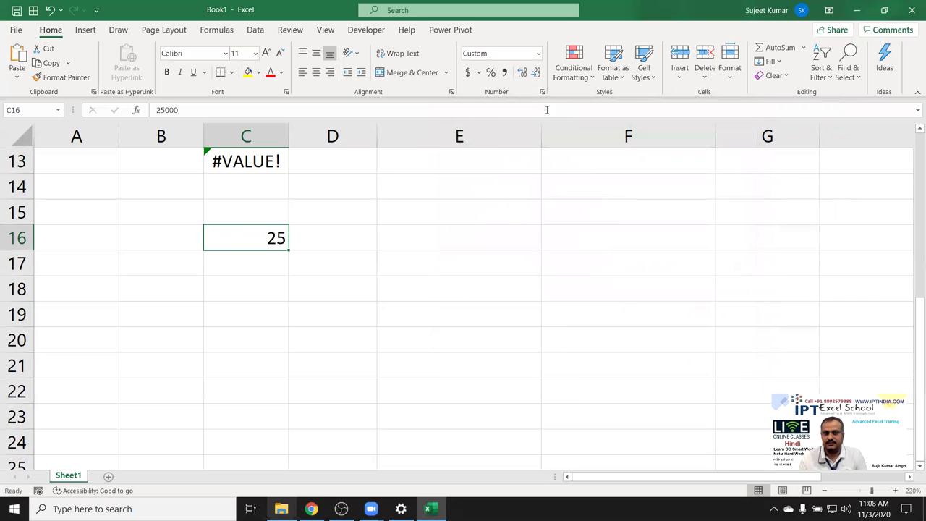
Add a "K" suffix to C16's thousands format and change its value to 26000.
left_click(542, 92)
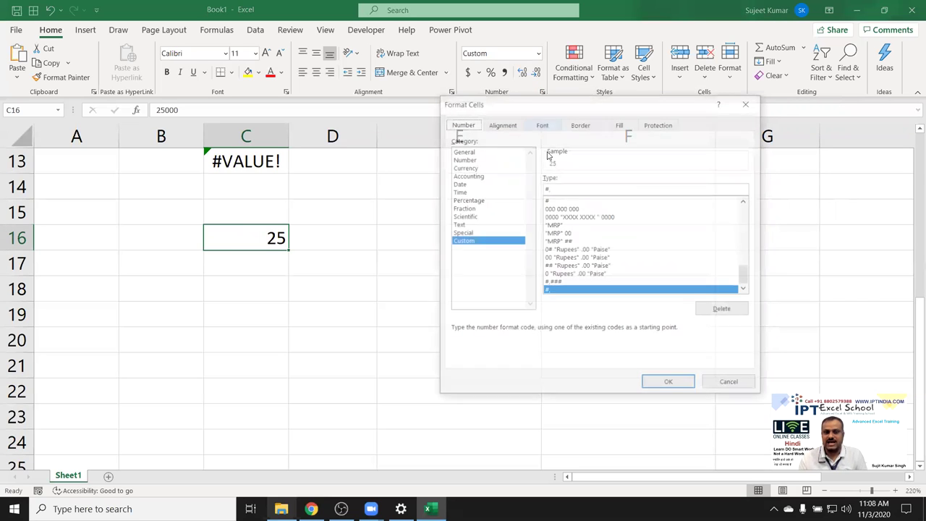
left_click(576, 189)
type("\"H")
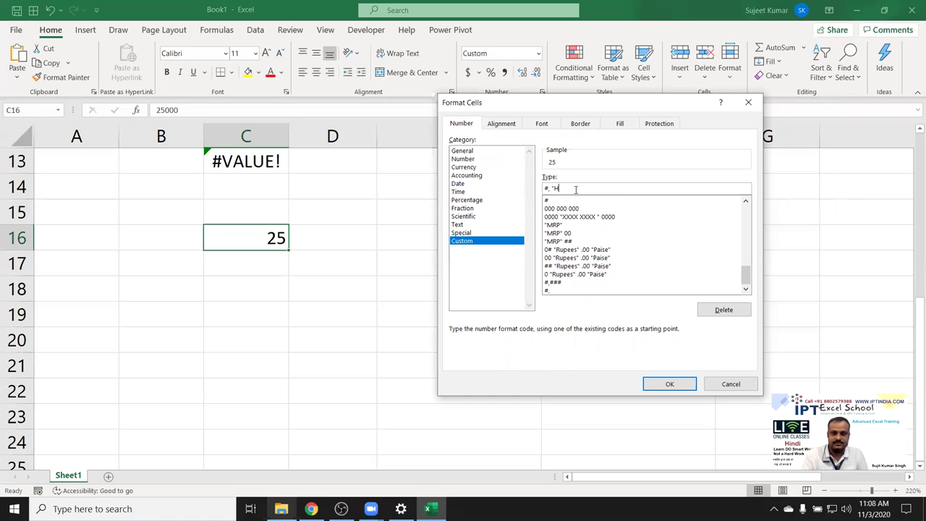
type("K\"")
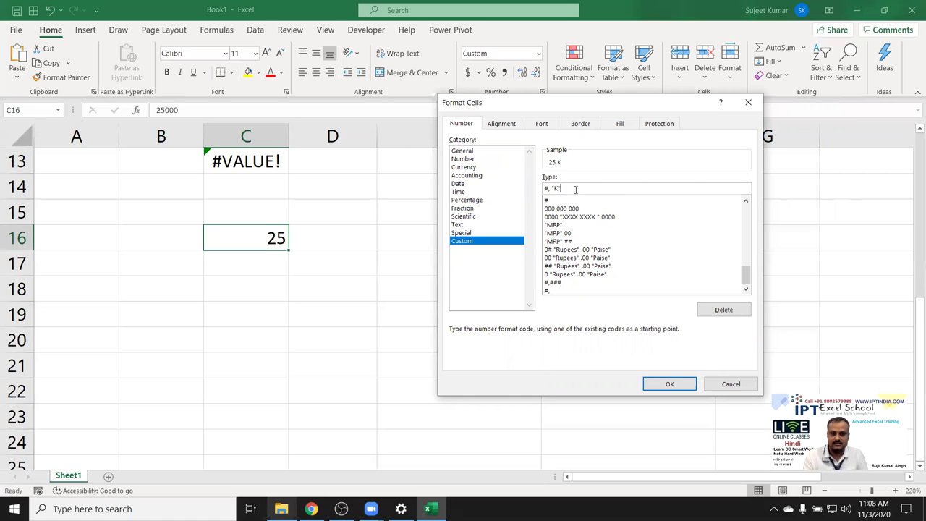
key("Return")
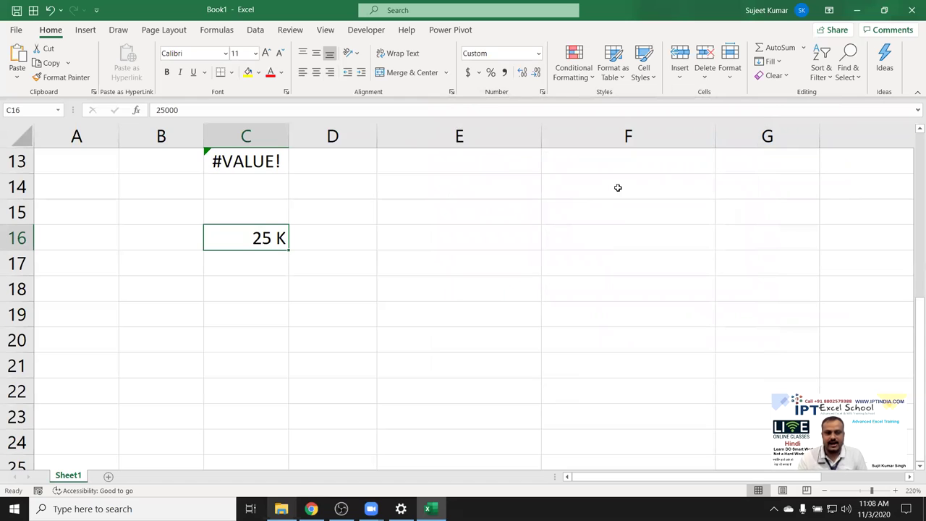
type("26000")
key("Return")
Enter =C16+1500 in C17 and add two decimal places so it shows 27.50 K.
key("Up")
key("Down")
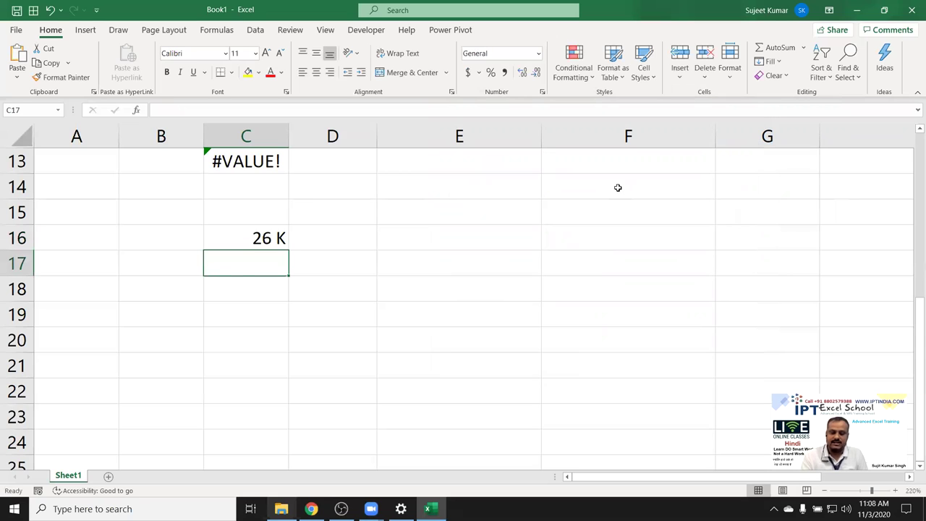
type("=")
key("Up")
type("+1500")
key("Return")
key("Up")
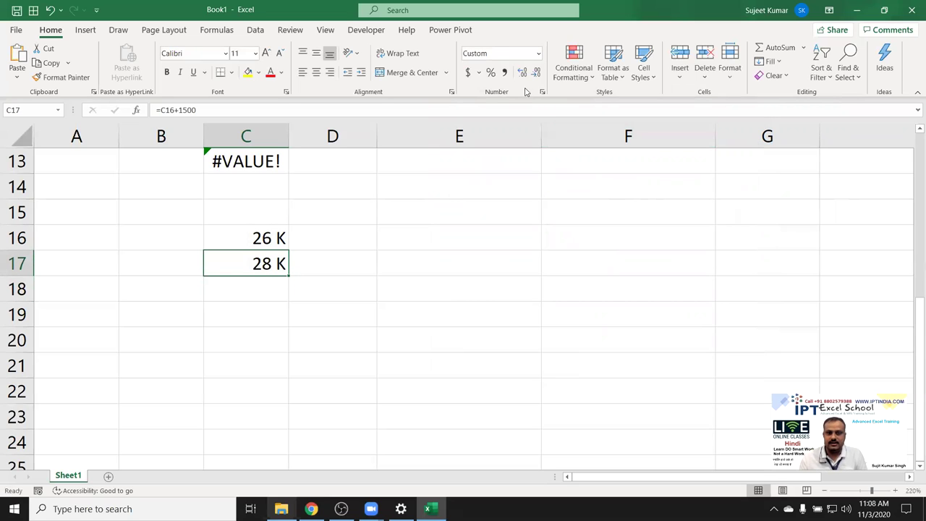
left_click(519, 74)
left_click(519, 74)
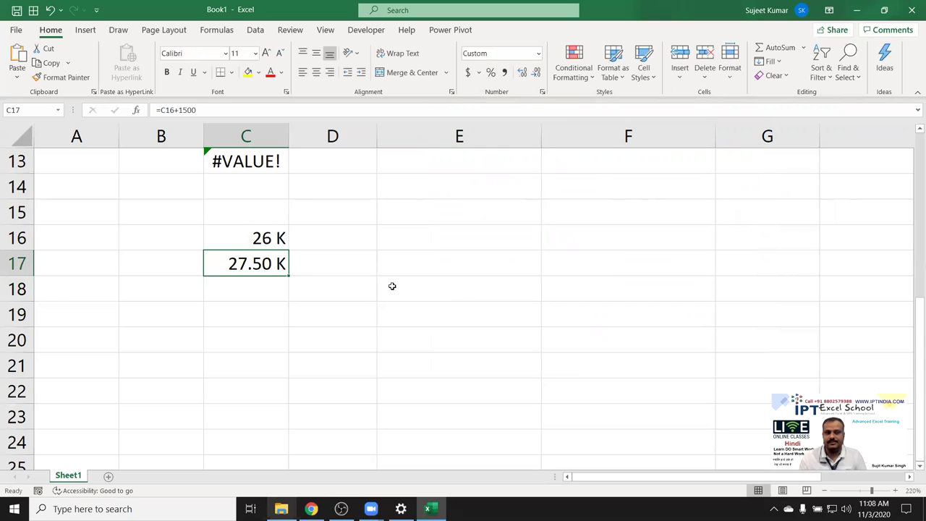
left_click(290, 285)
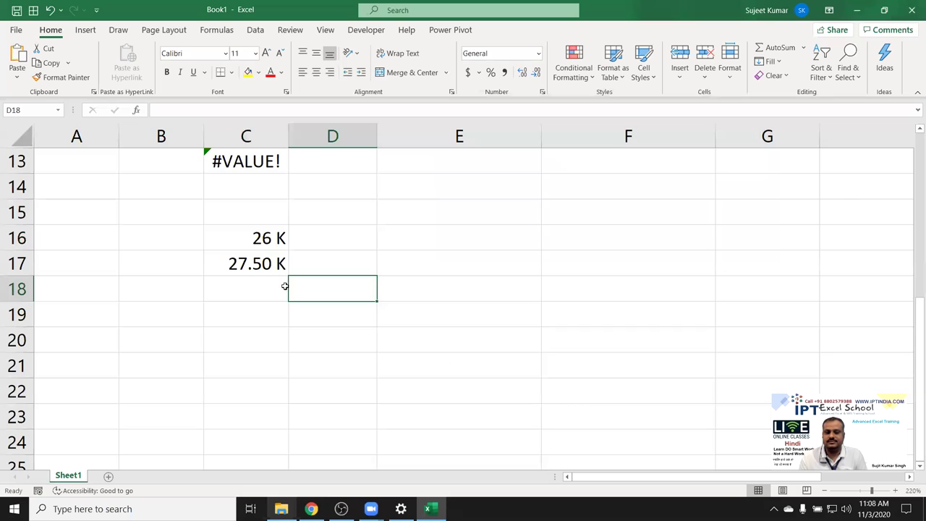
left_click(248, 265)
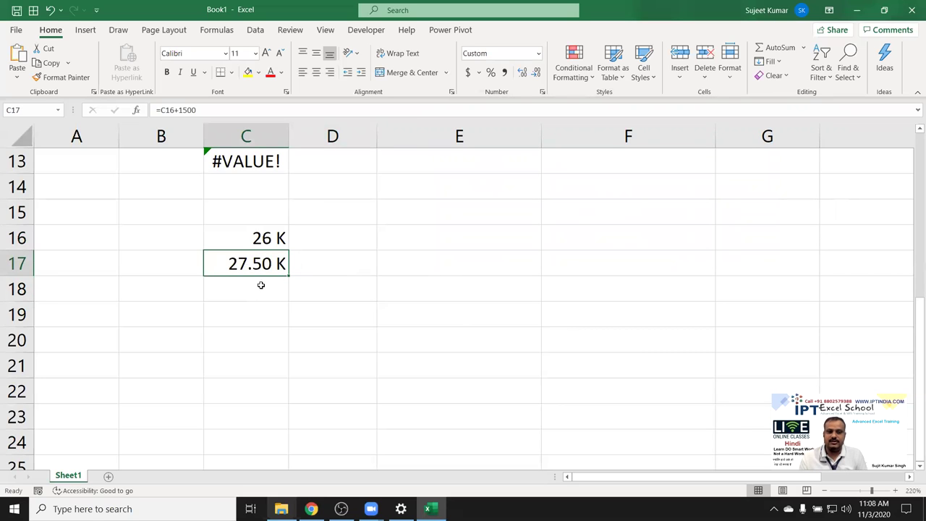
Enter 1563254 in E16 and apply the custom format 0.00,, "M" to show 1.56 M.
left_click(376, 242)
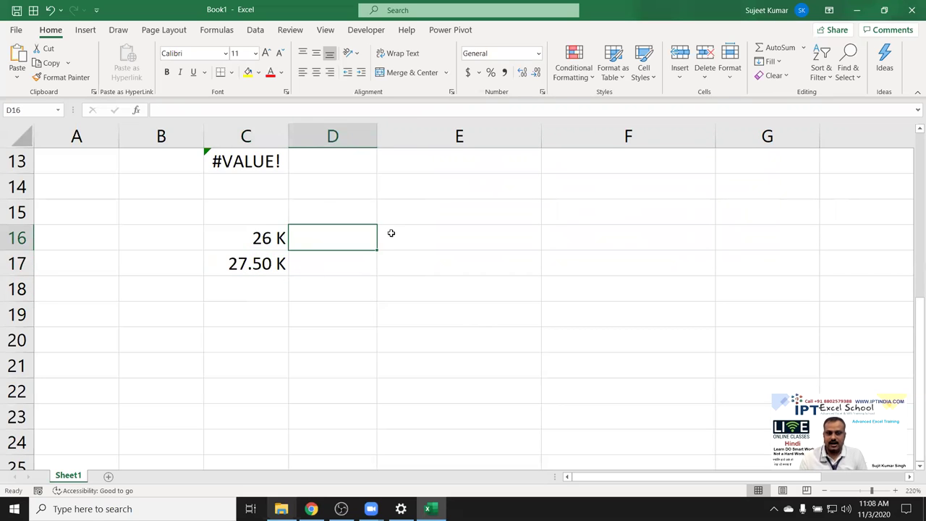
left_click(391, 234)
type("15")
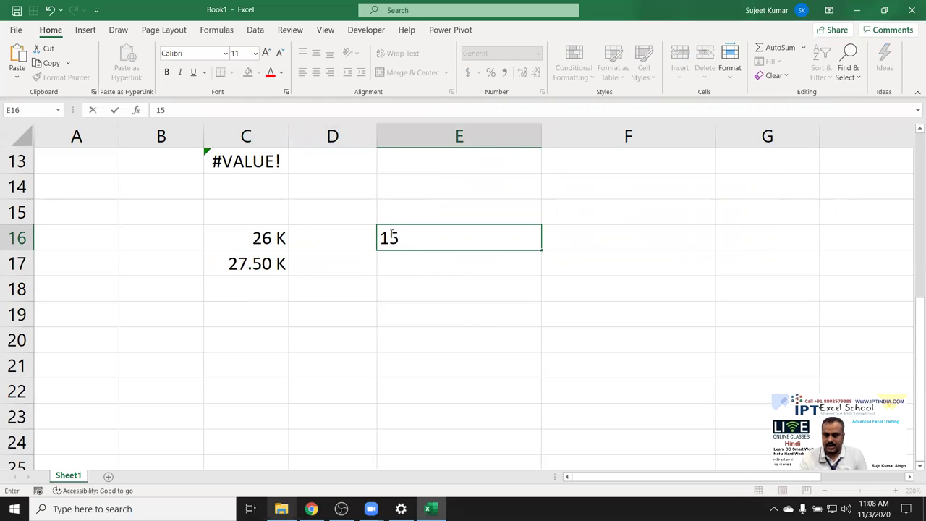
type("63254")
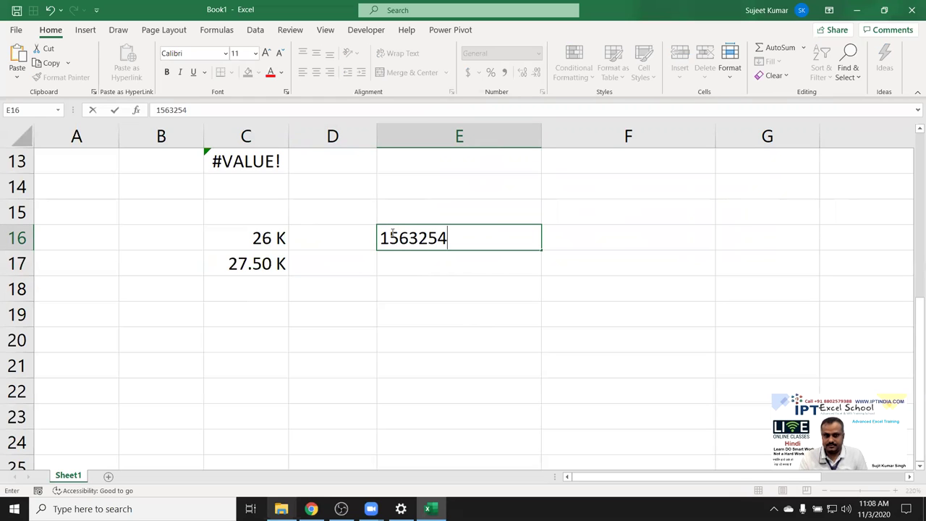
key("Return")
left_click(422, 226)
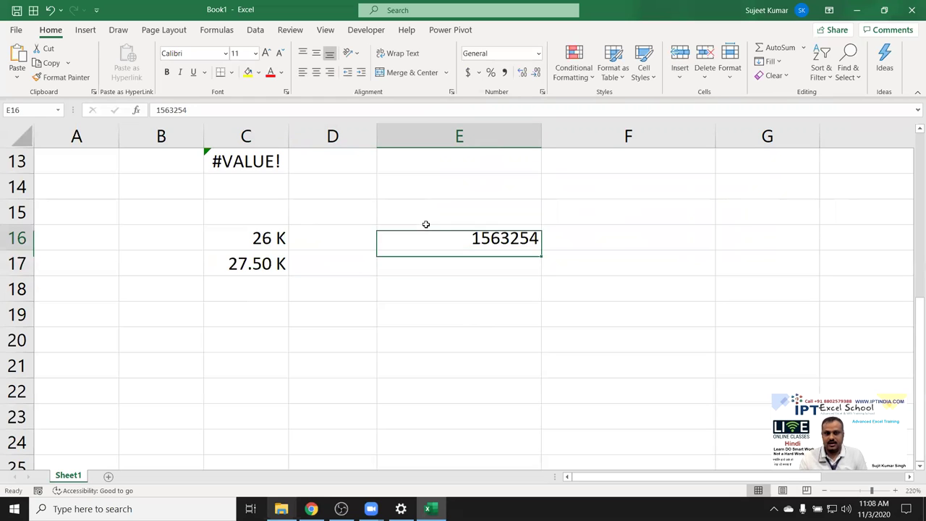
left_click(542, 93)
left_click(473, 241)
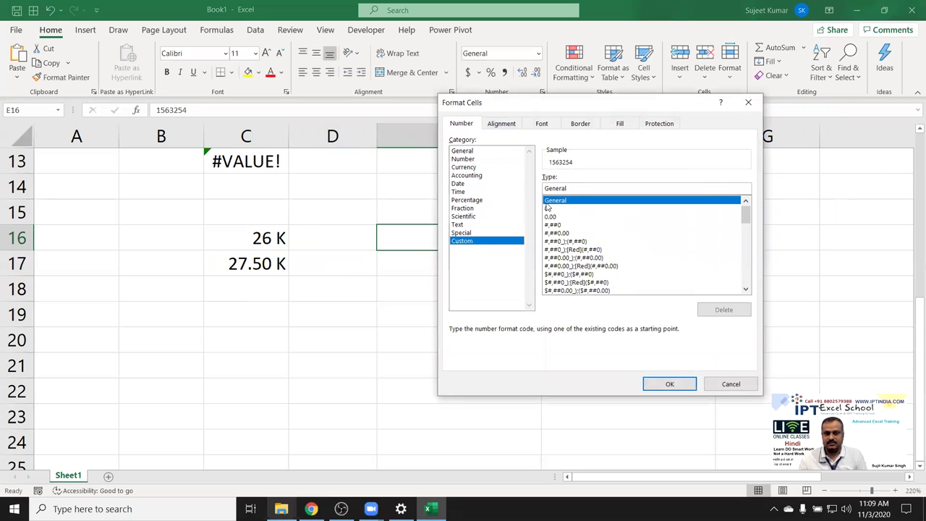
double_click(560, 187)
type("0.00,, \"M\"")
key("Return")
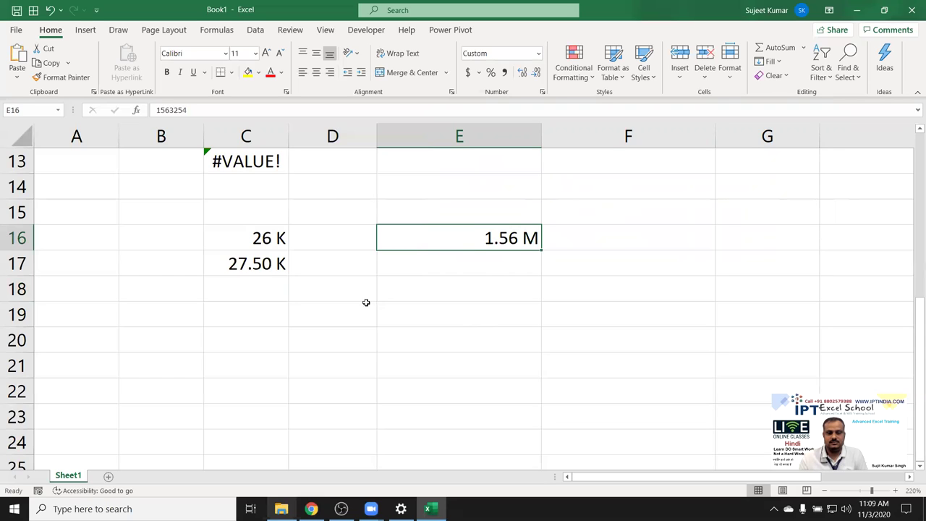
left_click(437, 270)
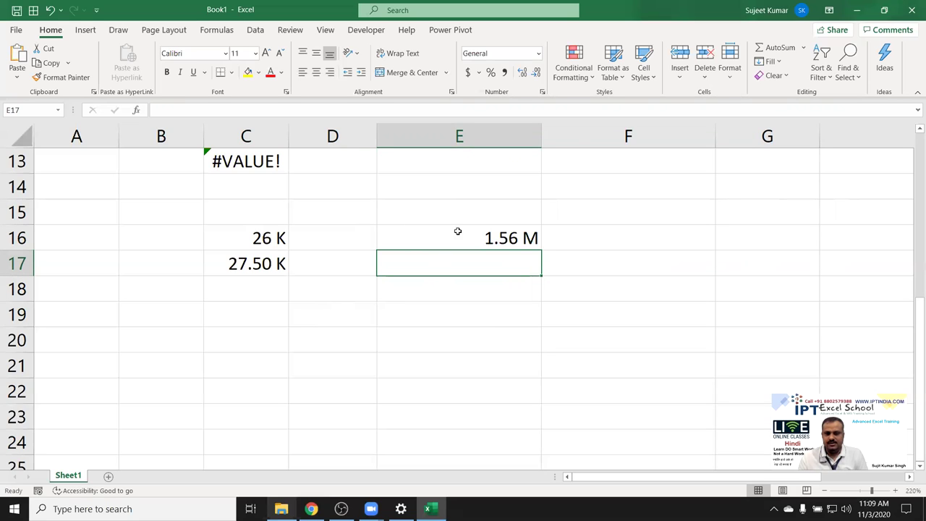
Insert today's date into C19 with Ctrl+;.
left_click(506, 231)
left_click(238, 296)
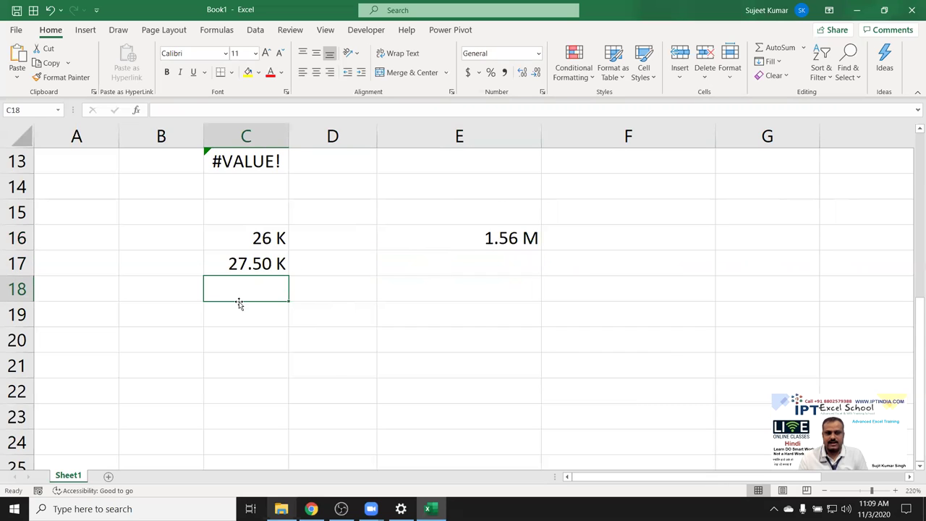
scroll(243, 289, "down", 1)
left_click(248, 238)
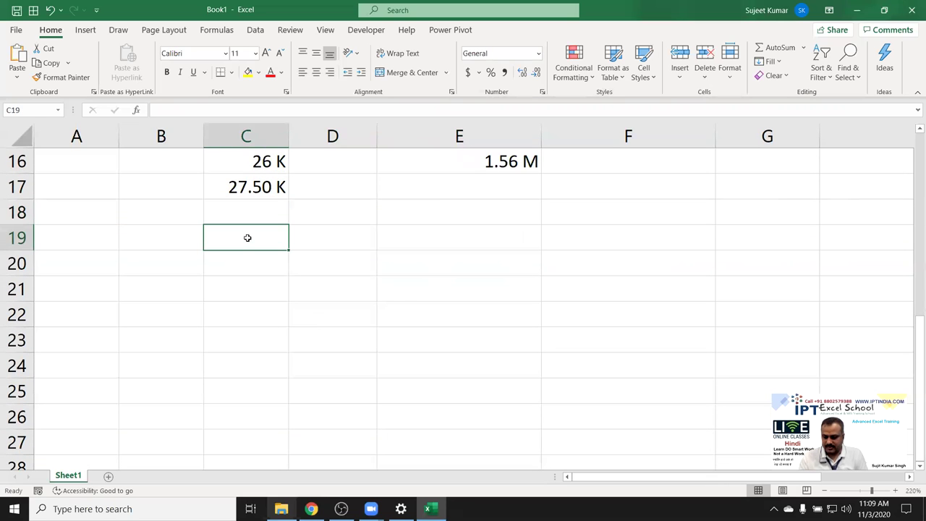
key("ctrl+semicolon")
key("Return")
Give C19 a custom weekday, month name and year format, dddd , mmmm,y.
key("Up")
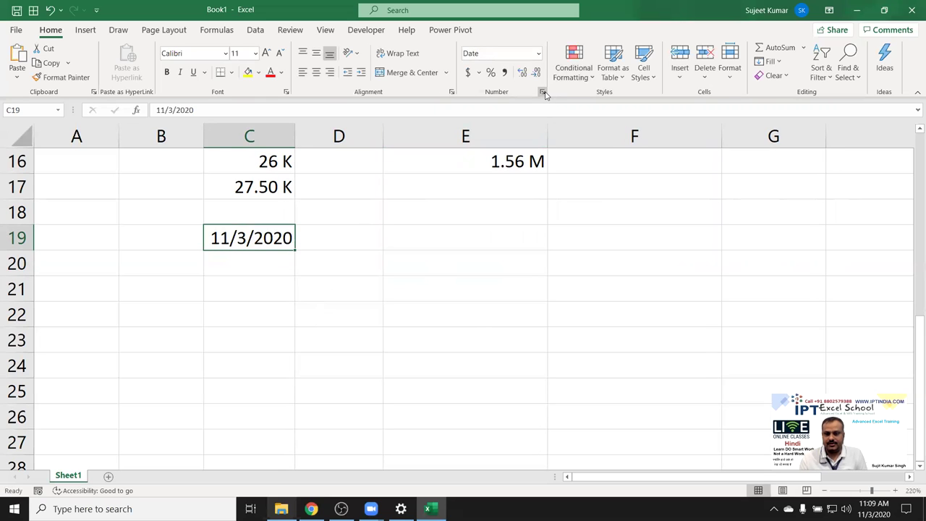
left_click(544, 92)
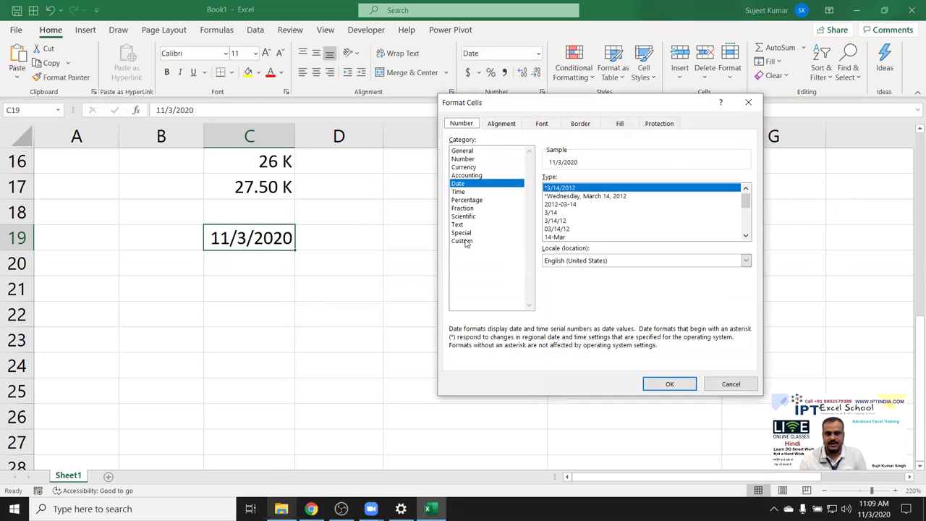
left_click(467, 241)
double_click(577, 187)
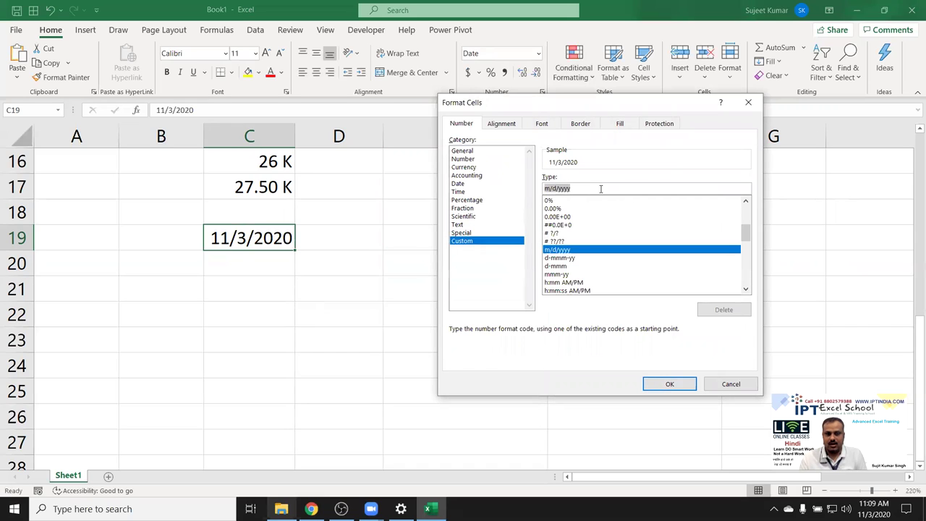
type("d")
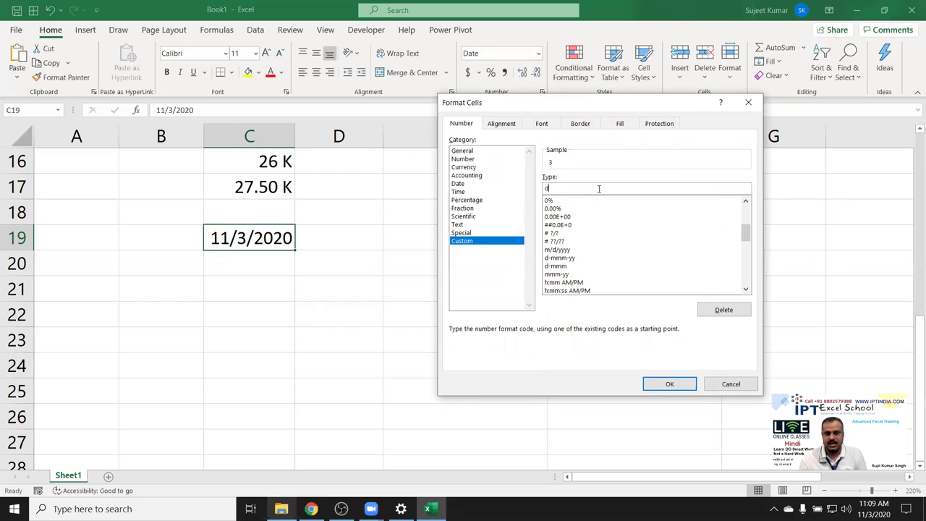
type("d")
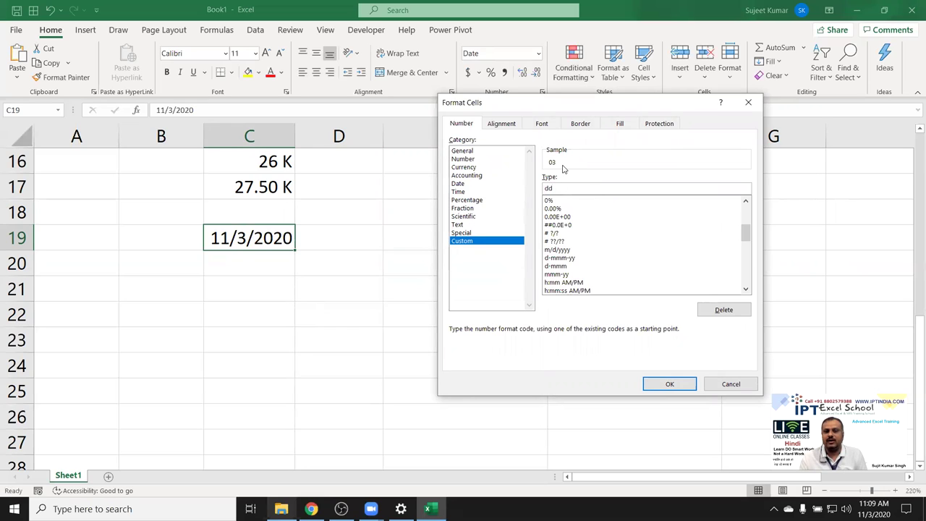
type("d")
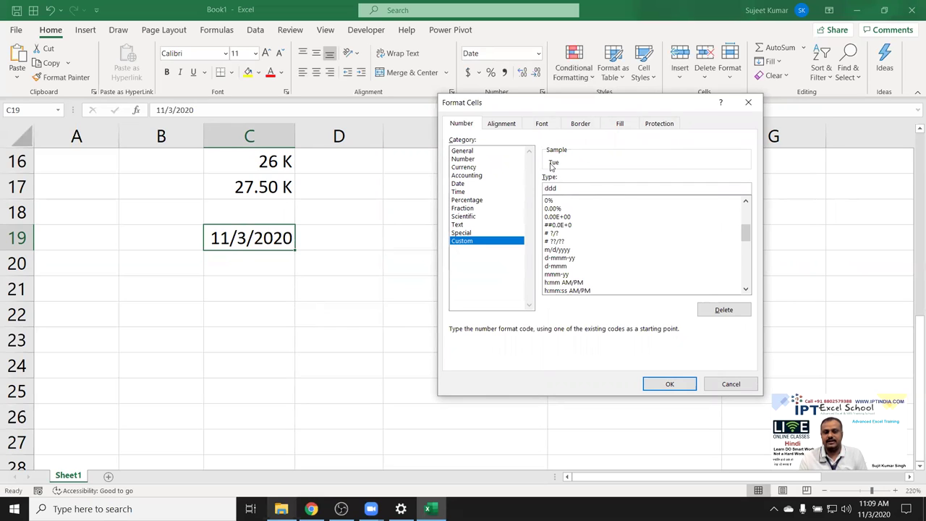
type("d ")
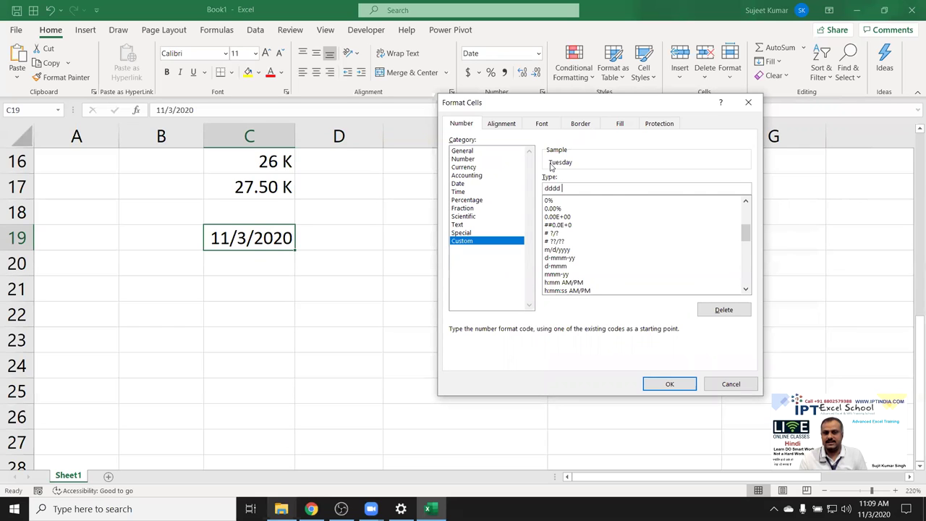
type(", ")
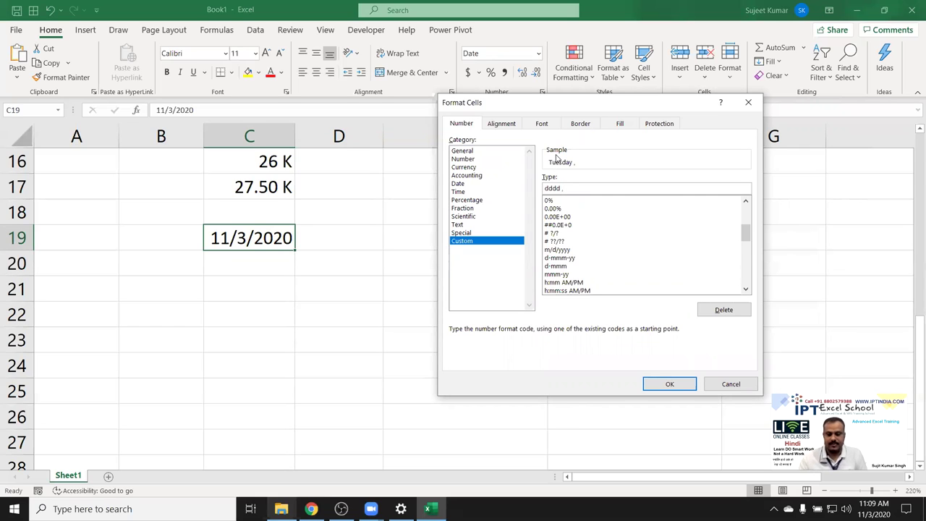
type("m")
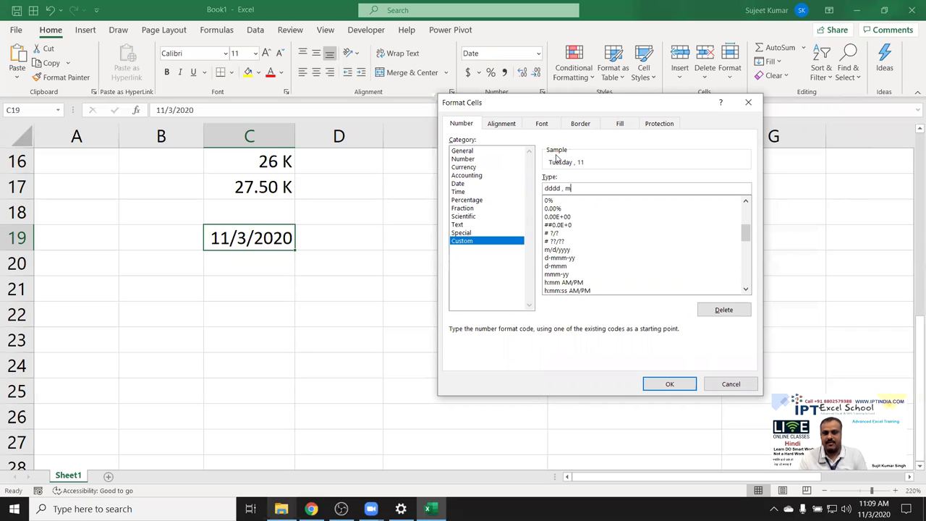
type("m")
type("m")
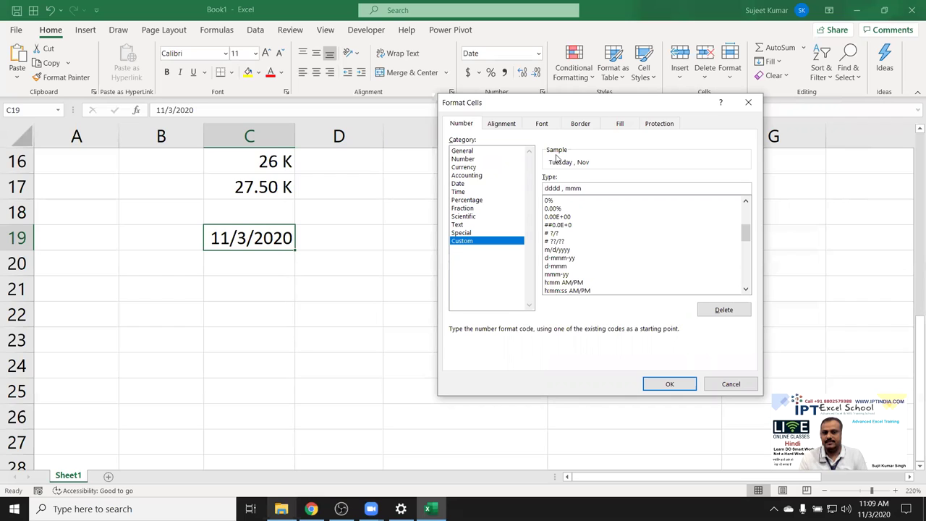
type("m")
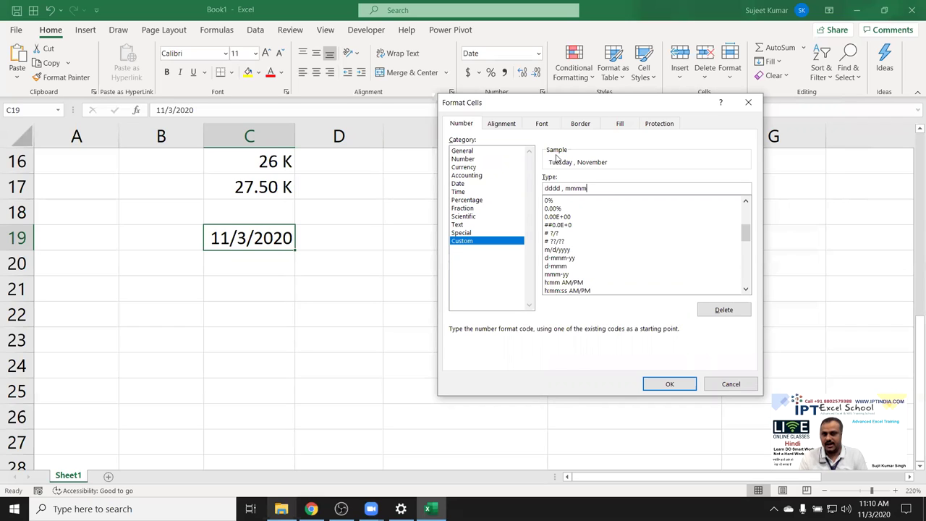
type(",")
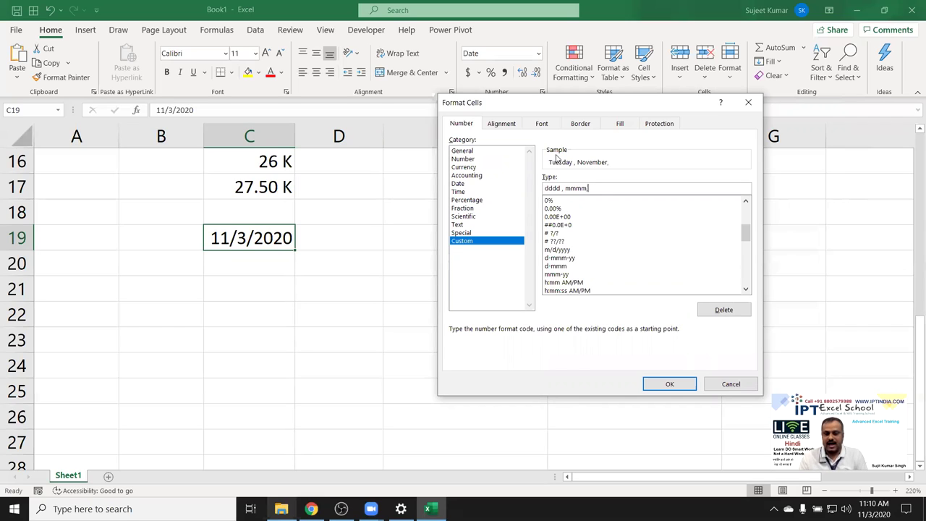
type("yy")
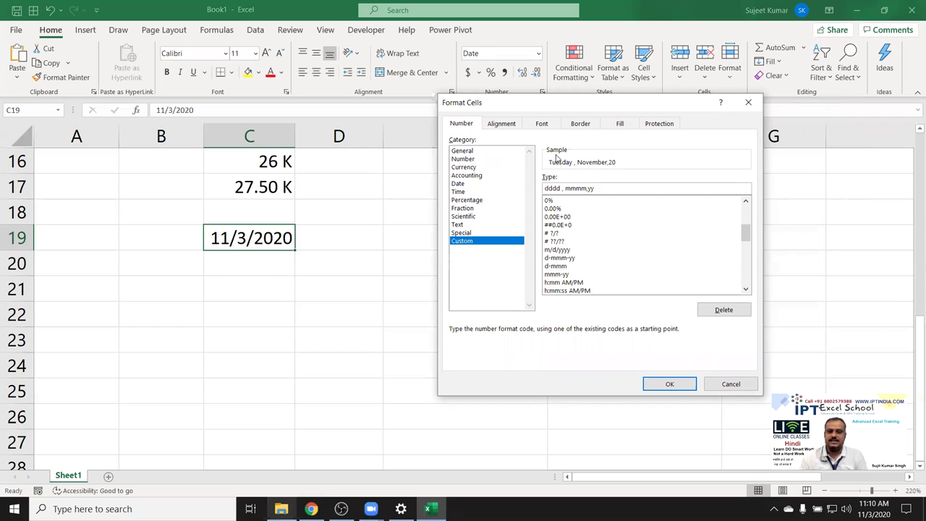
left_click(670, 384)
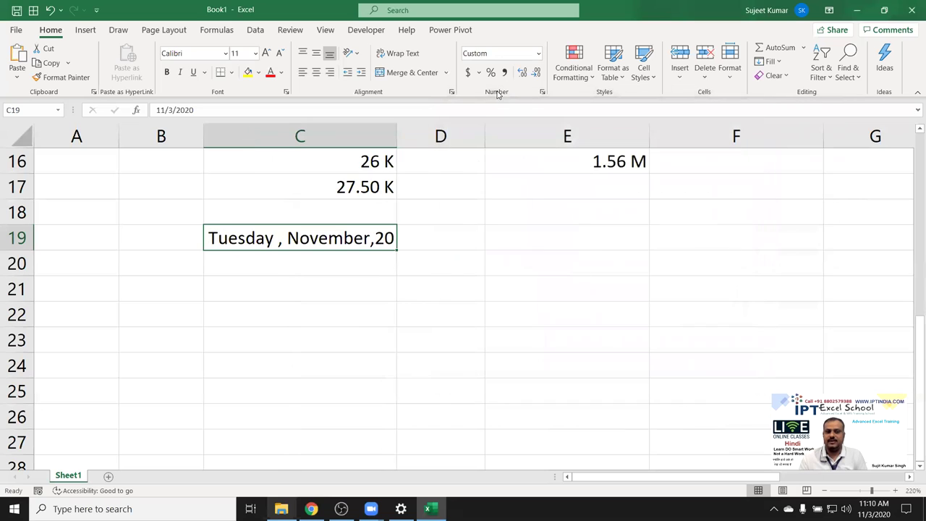
Add the dd day number to C19's date format, showing Tuesday , 03 November,20.
left_click(543, 92)
left_click(563, 189)
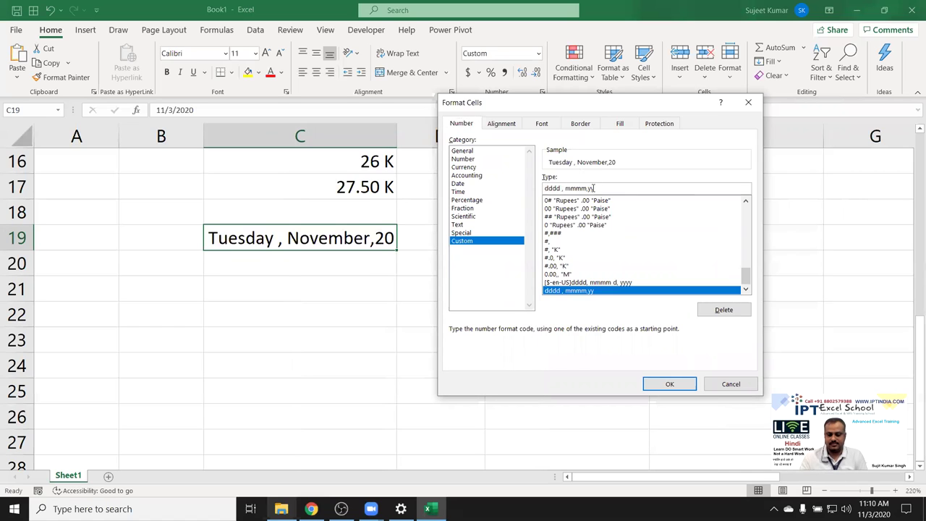
type("dd")
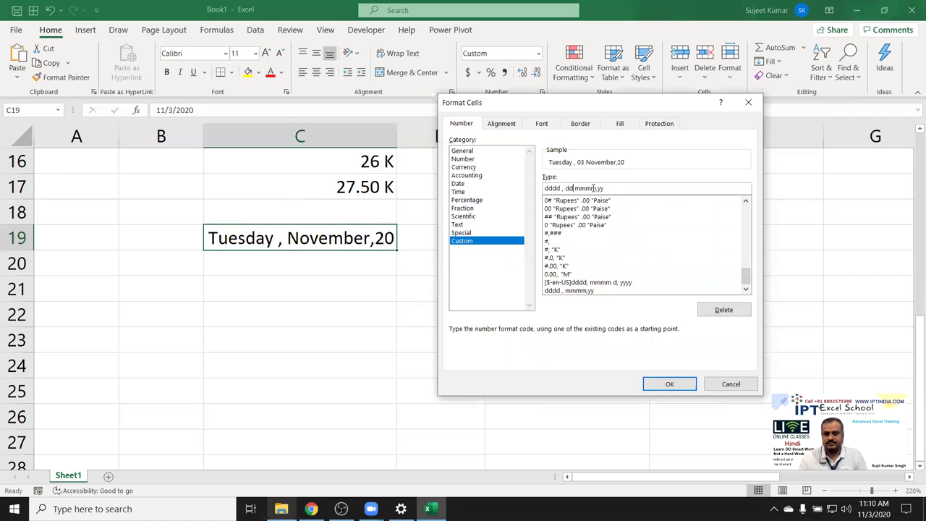
key("Return")
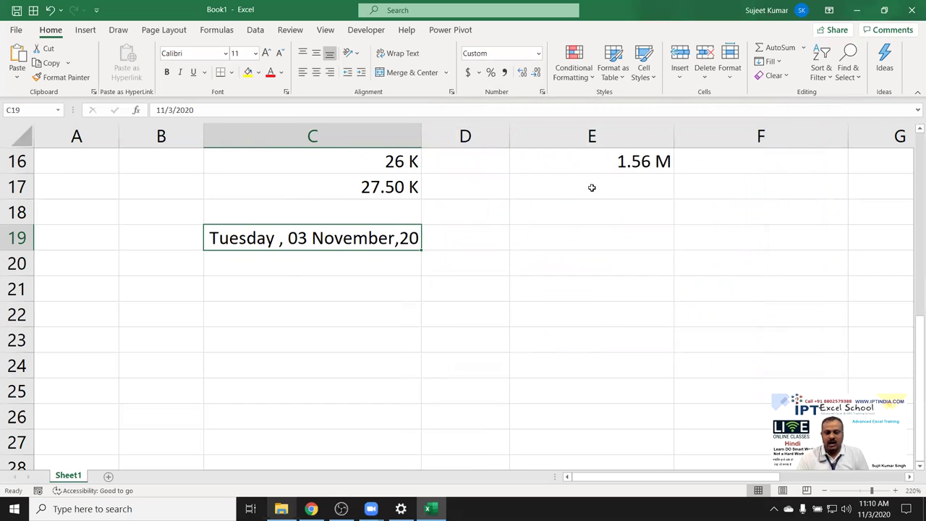
key("Down")
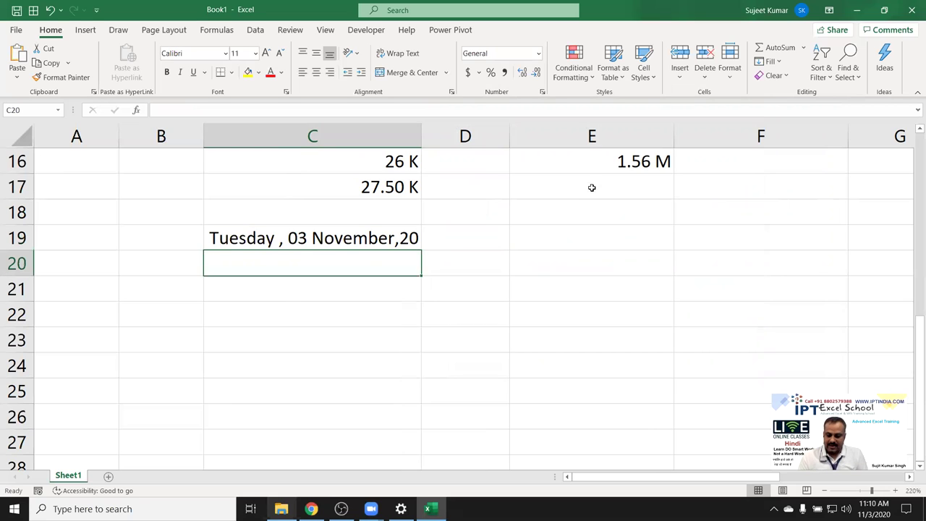
Enter the time 10:30:70 in C21 and give it the custom format HH:MM:SS.
key("Down")
type("10")
type(":30")
type(":")
type("70")
key("Return")
key("Up")
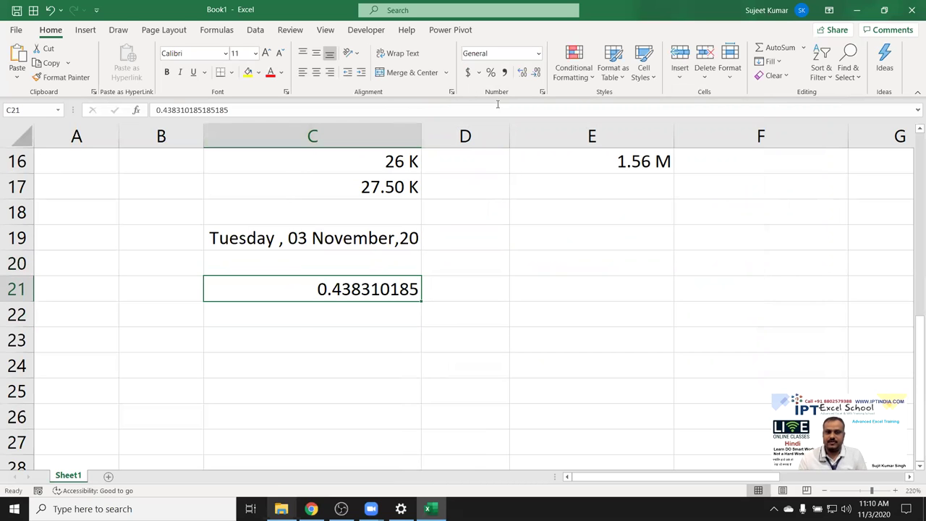
left_click(542, 92)
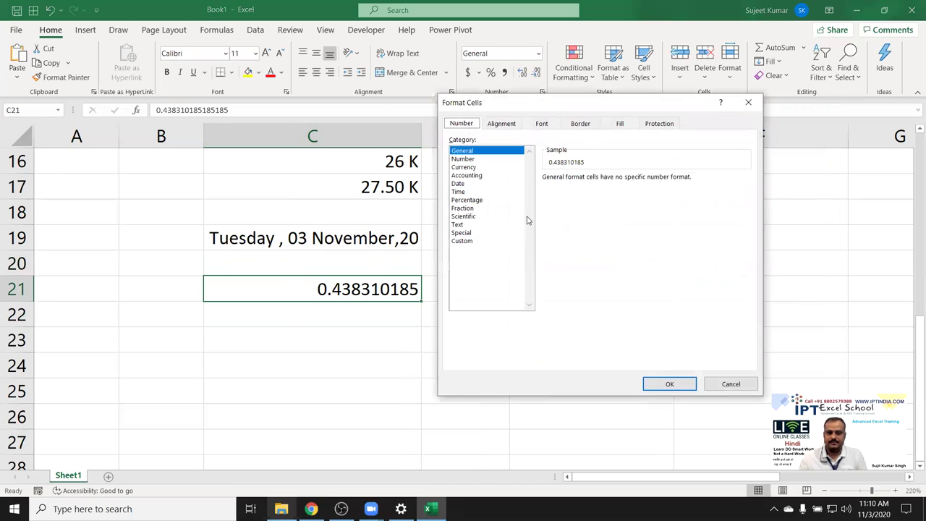
left_click(463, 241)
double_click(590, 191)
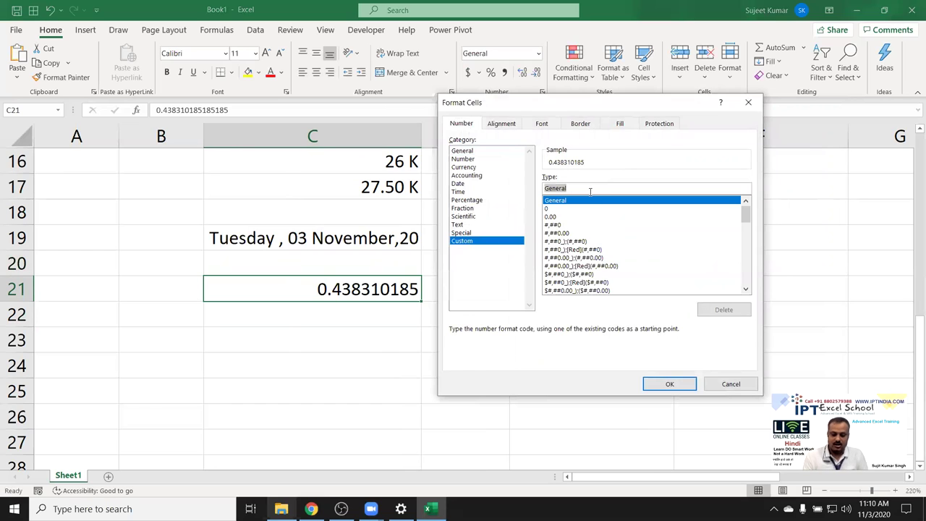
type("HH:")
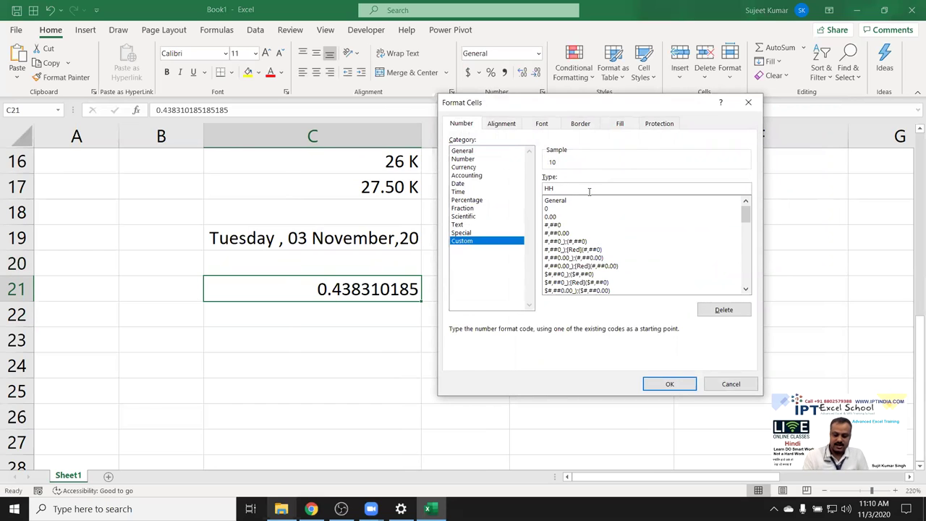
type("MM:SS")
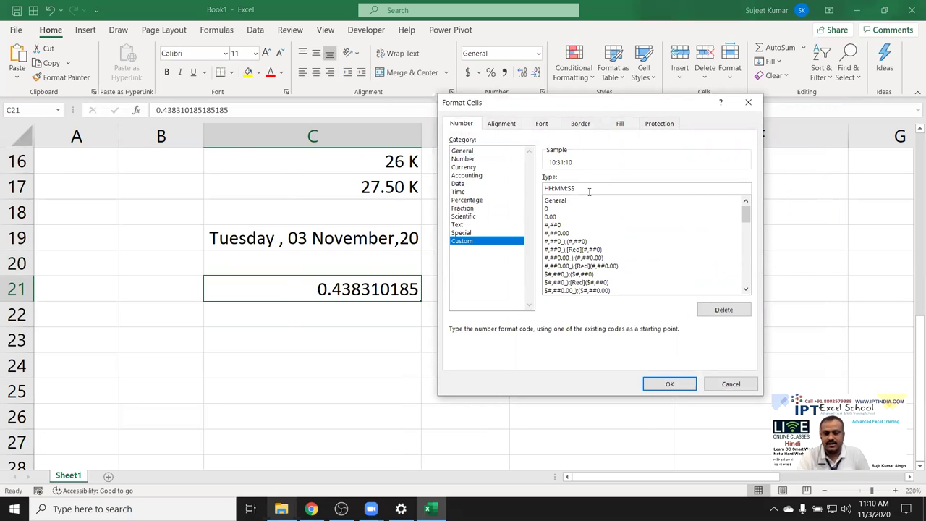
key("Return")
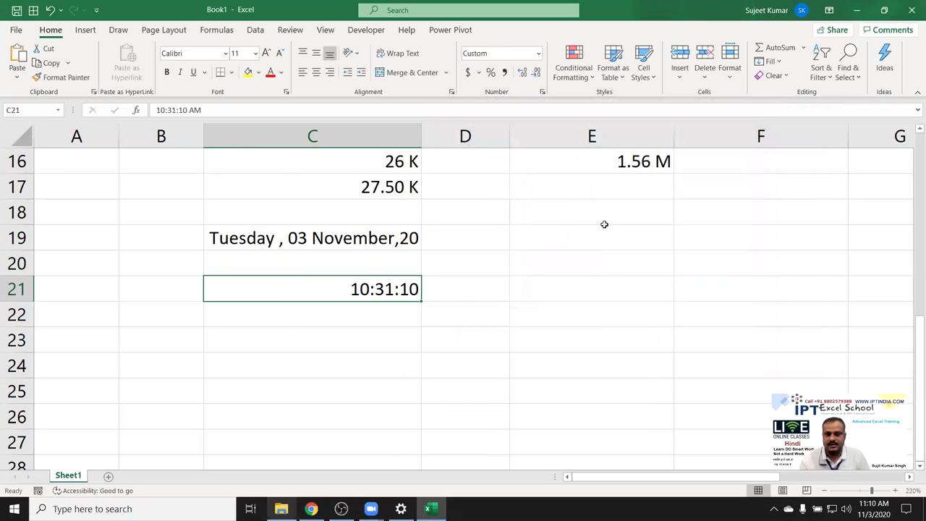
Append AM/PM to C21's time format so it shows 10:31:10 AM.
left_click(542, 91)
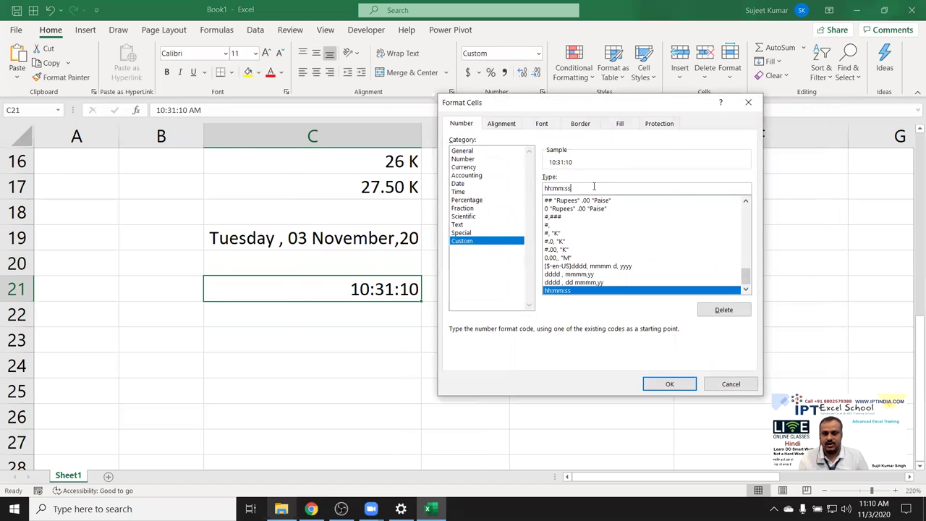
type("\"AM/")
key("BackSpace")
key("BackSpace")
key("BackSpace")
type("AM/PM")
key("Return")
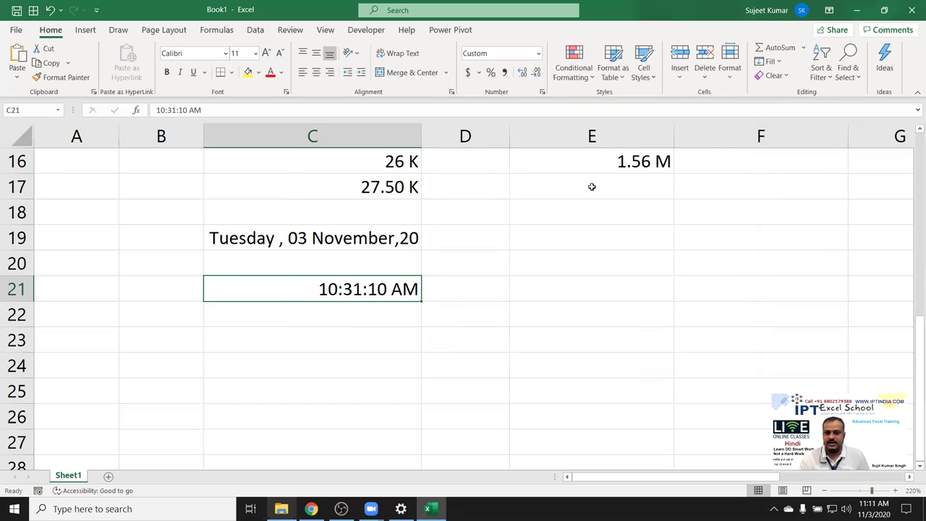
Enter the duration 36:24 in C23, shown as 36:24:00.
key("Down")
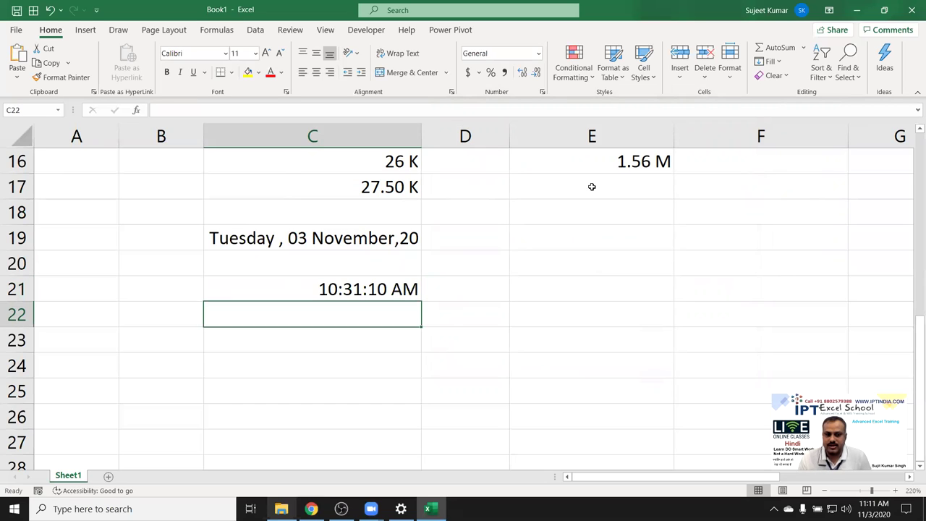
key("Down")
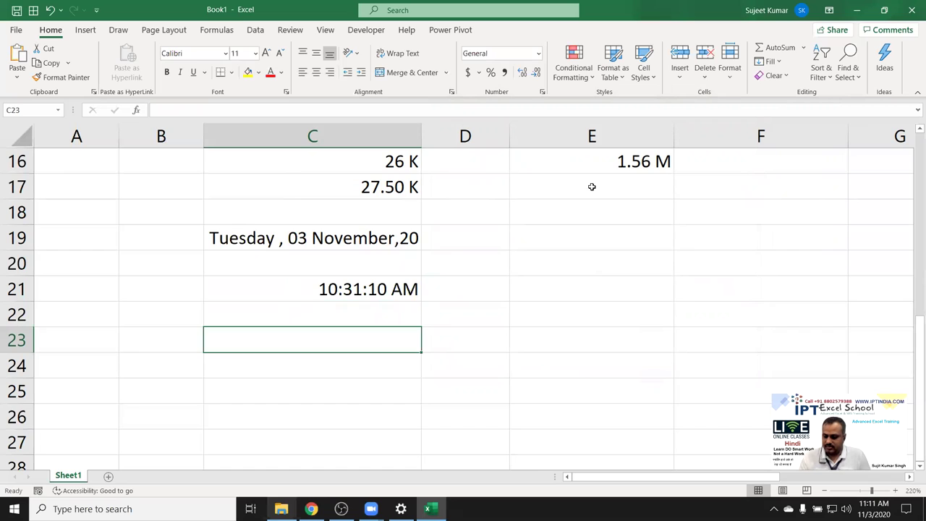
type("36:24")
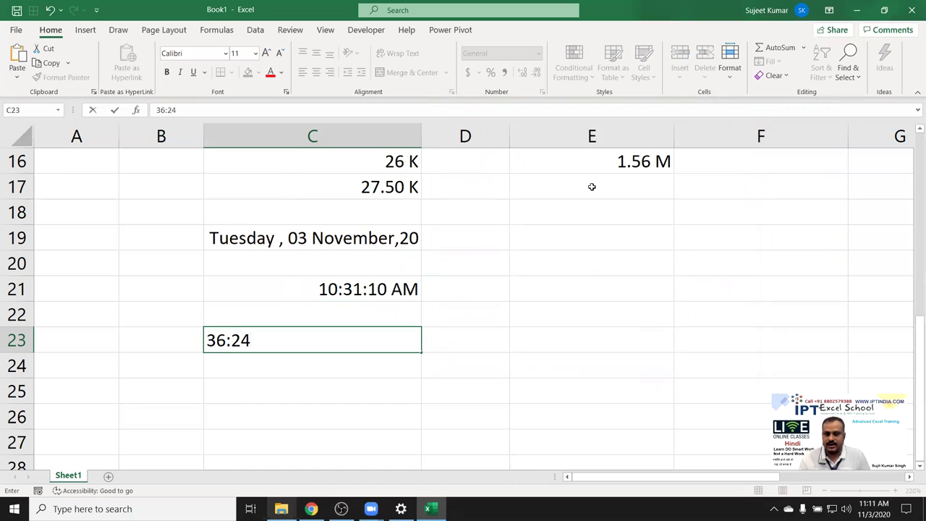
key("Return")
key("Up")
Start replacing C23's [h]:mm:ss format code with [m].
key("Right")
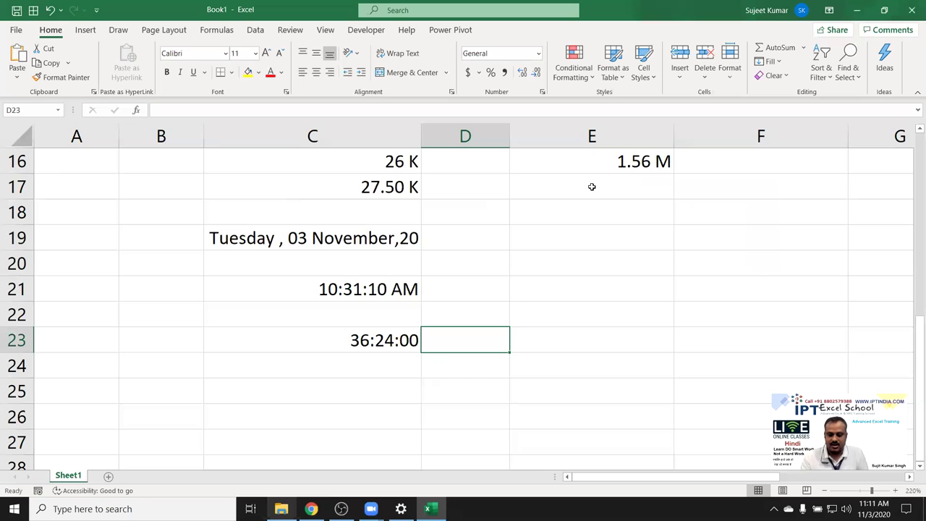
type("=")
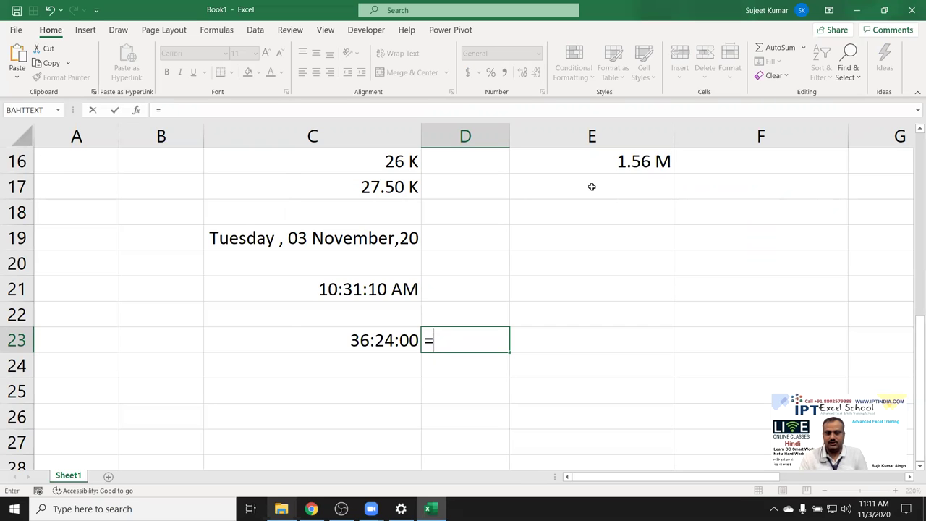
key("Escape")
key("Left")
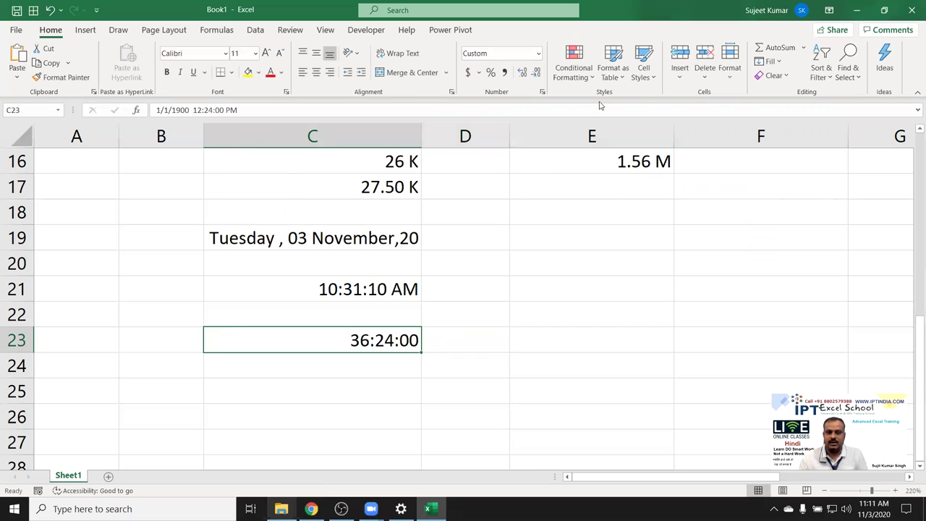
left_click(542, 92)
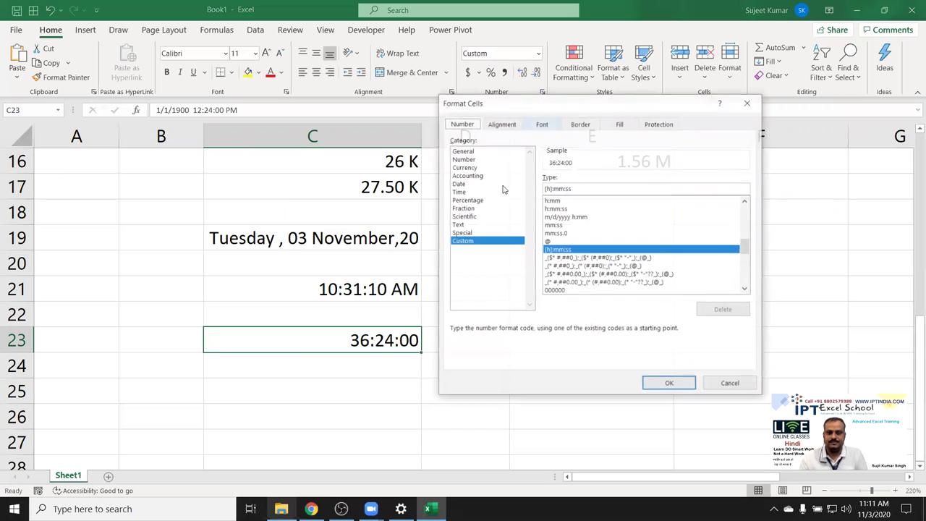
double_click(570, 190)
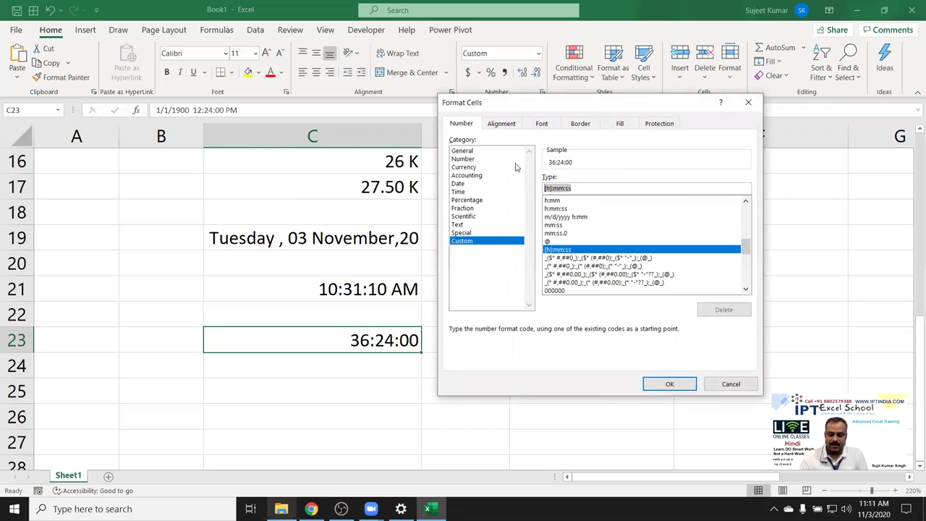
type("[m]")
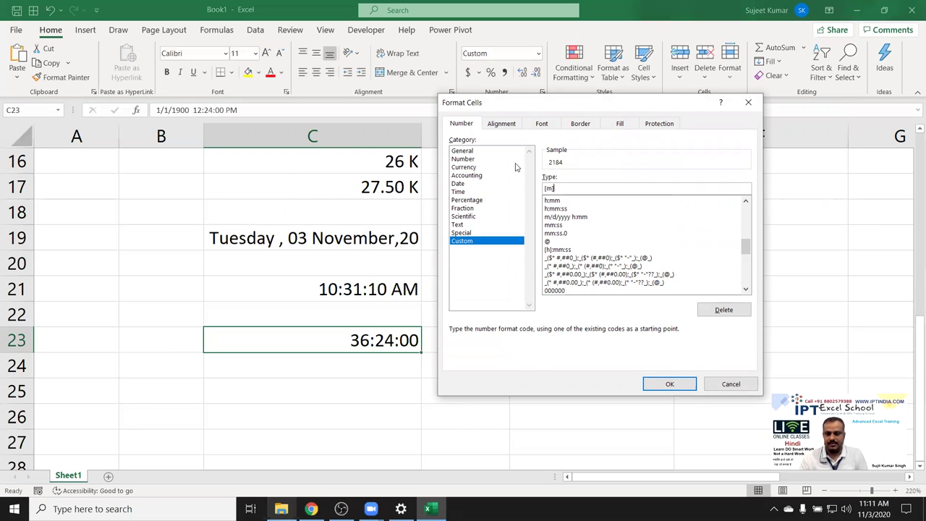
Show C23 as 2184 total minutes with [m], then 131040 total seconds with [s].
key("Return")
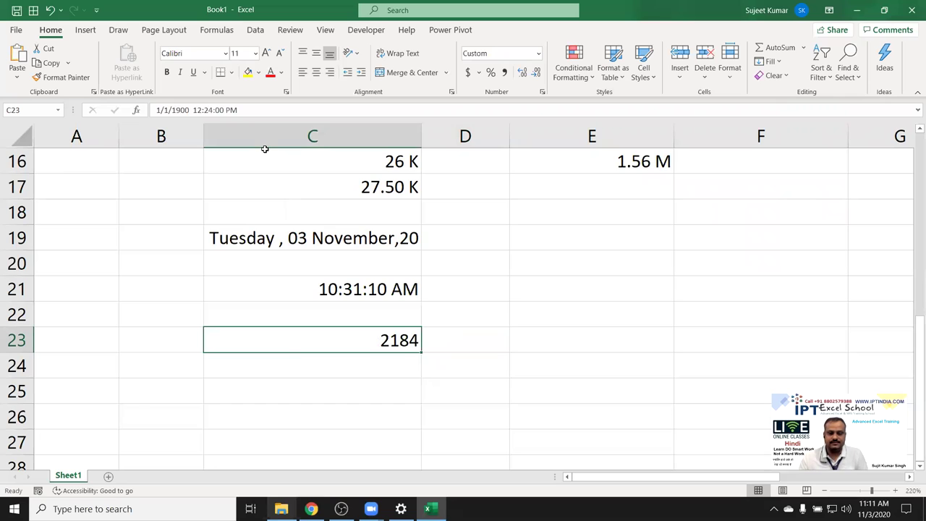
left_click(543, 93)
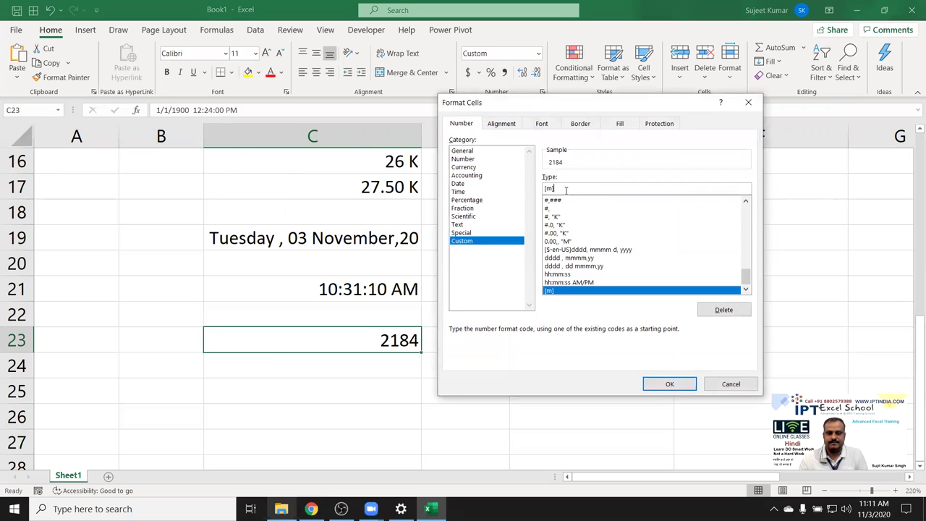
double_click(549, 189)
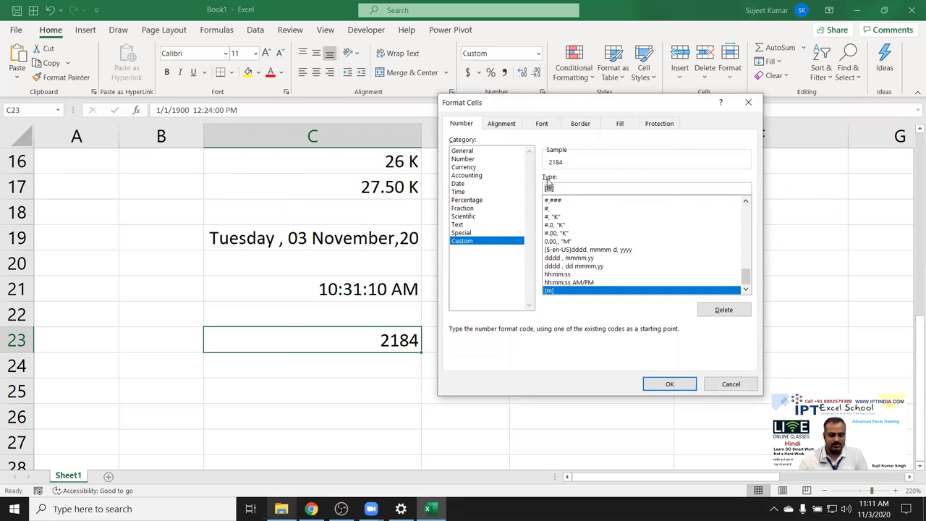
type("[s]")
key("Return")
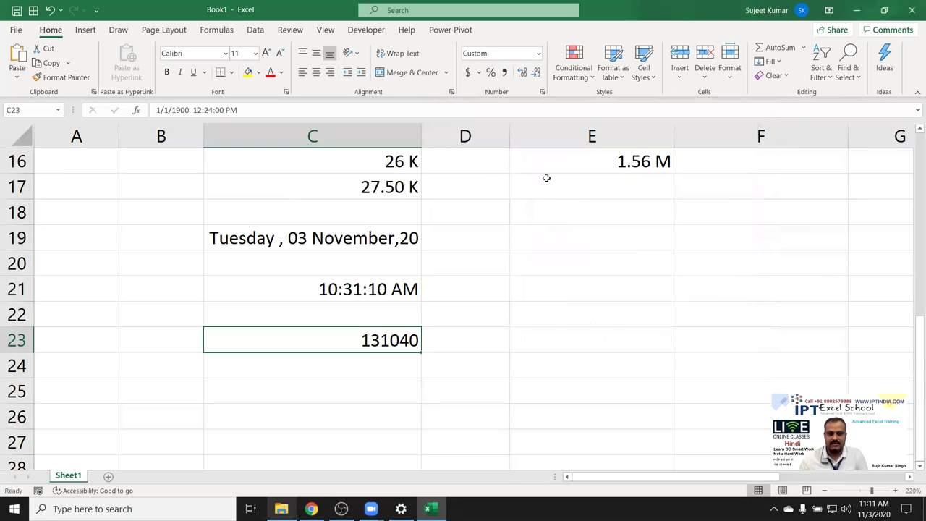
left_click(542, 94)
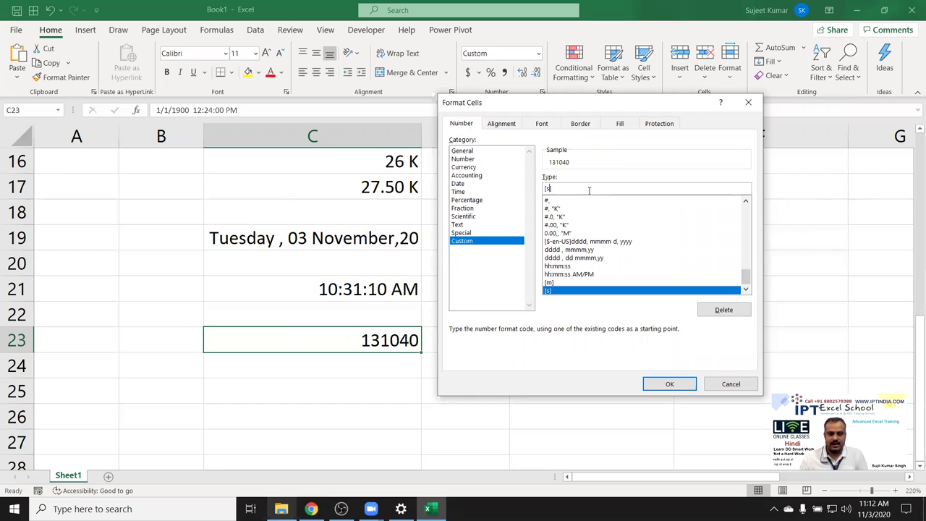
Reapply the total-minutes format to C23, then try plain m, which shows month 1.
key("BackSpace")
type("h]")
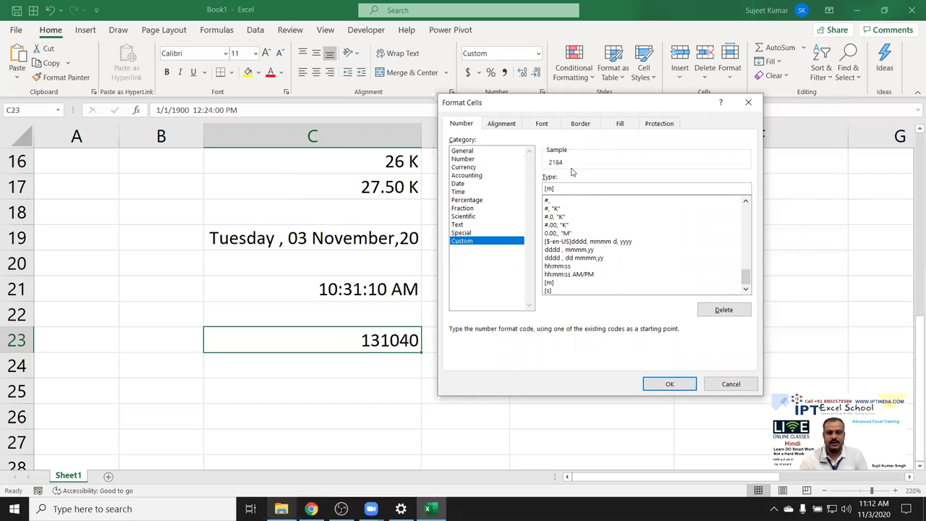
key("Return")
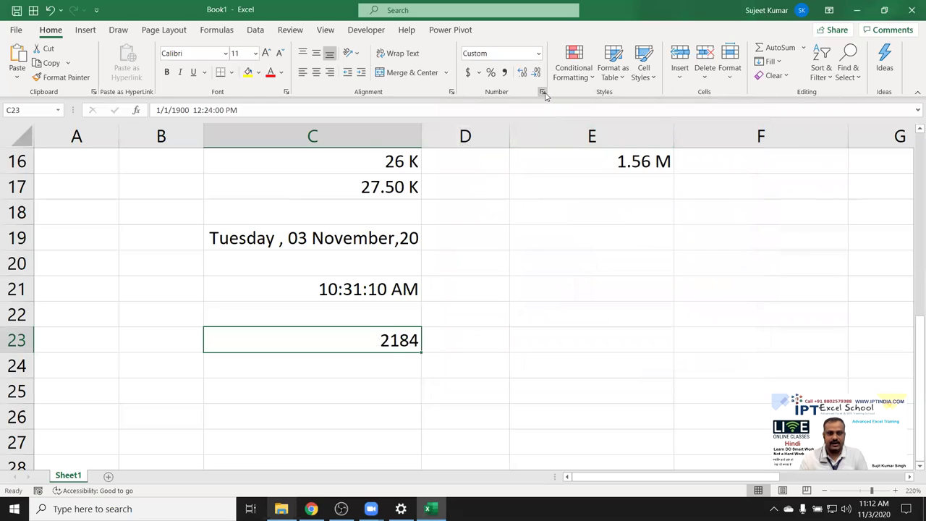
left_click(543, 93)
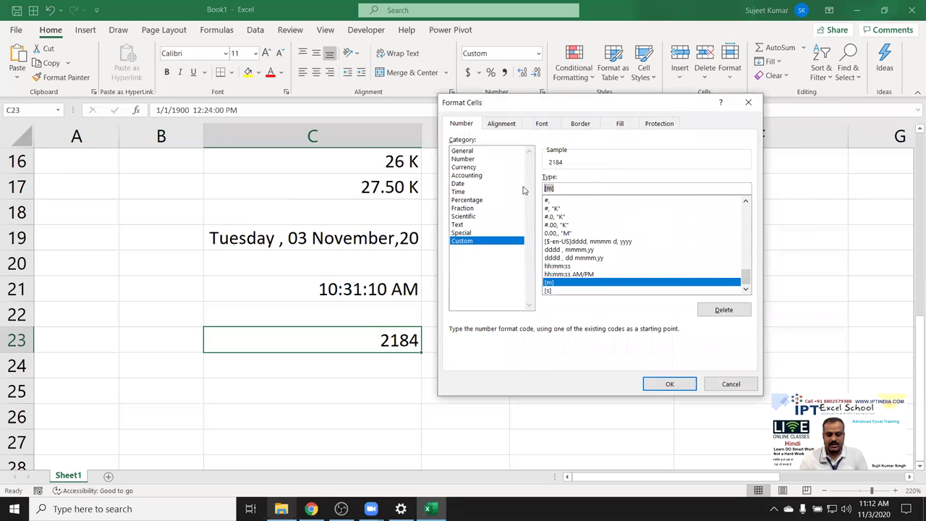
type("m")
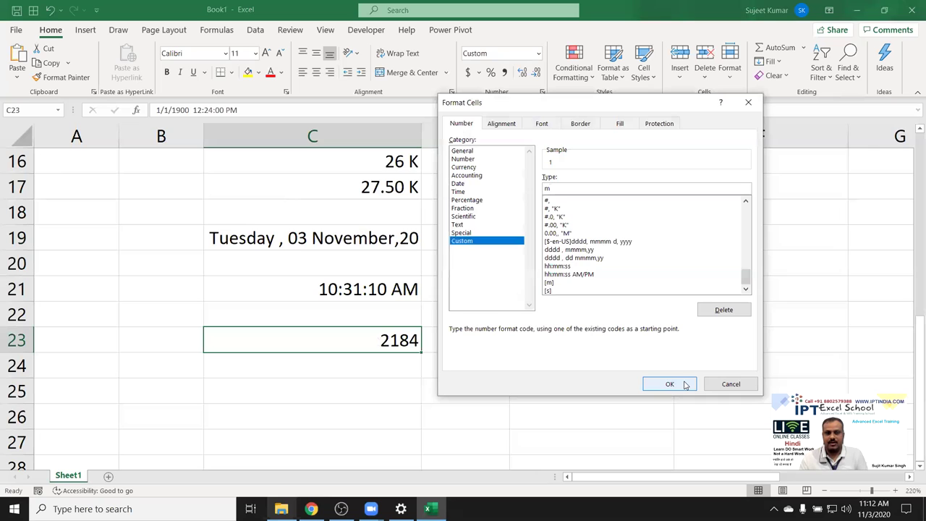
left_click(671, 384)
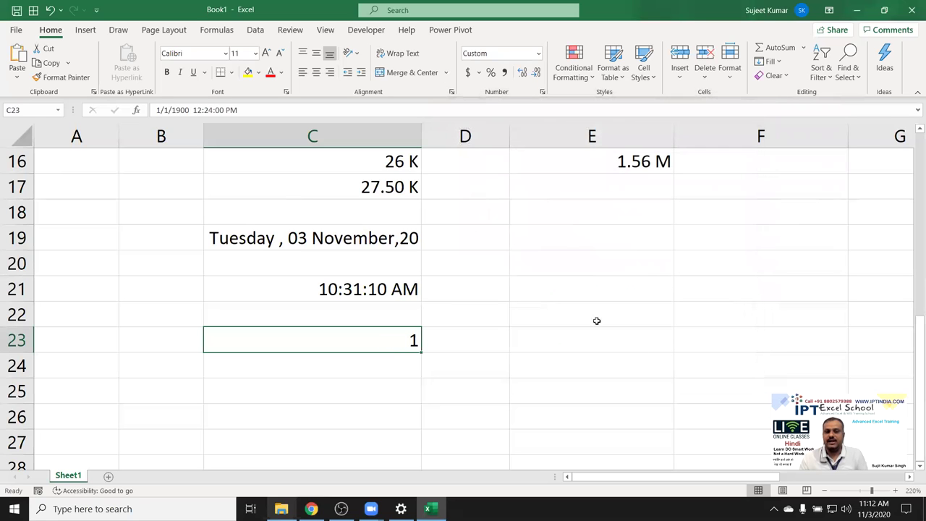
Switch C23's format back to [m] so it shows 2184.
left_click(543, 92)
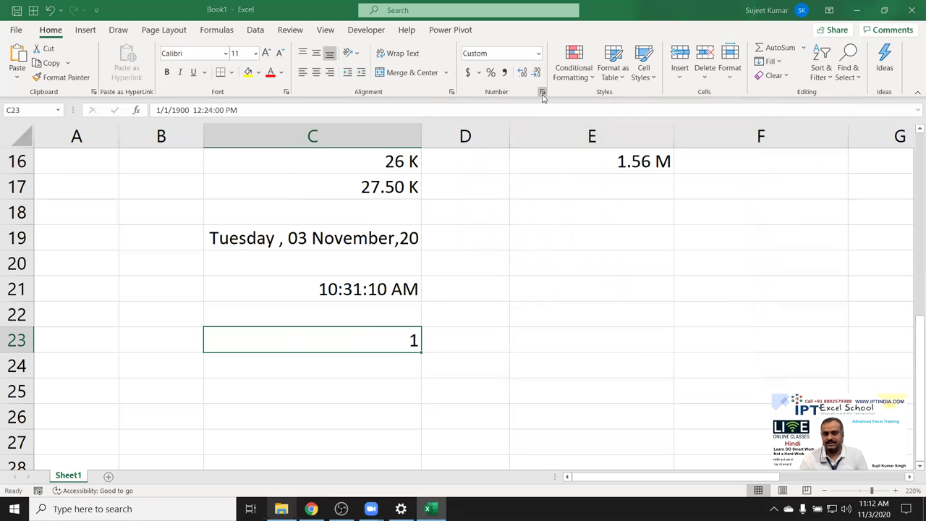
left_click(550, 189)
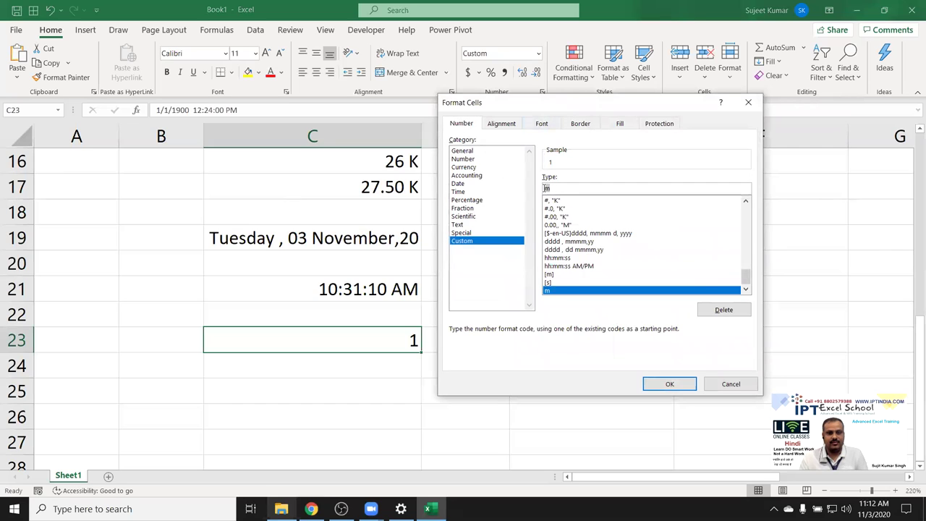
key("BackSpace")
type("[m]")
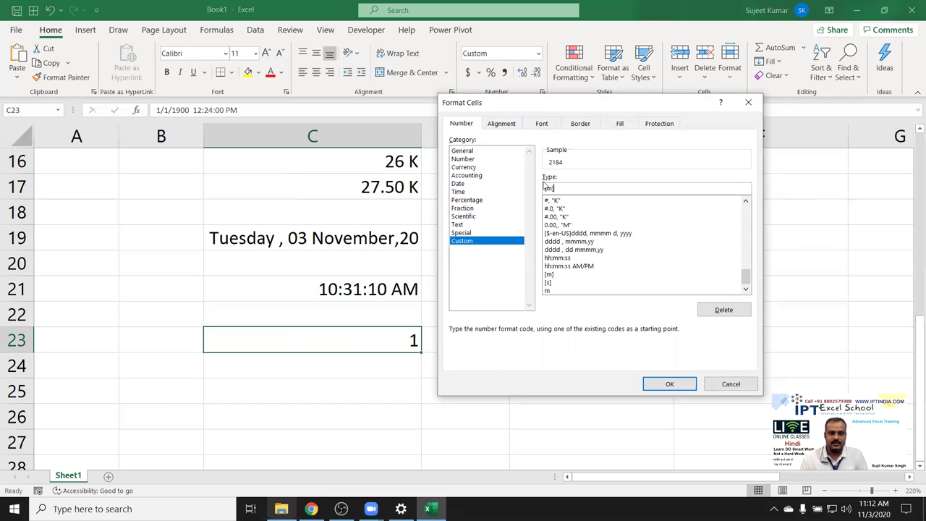
key("Return")
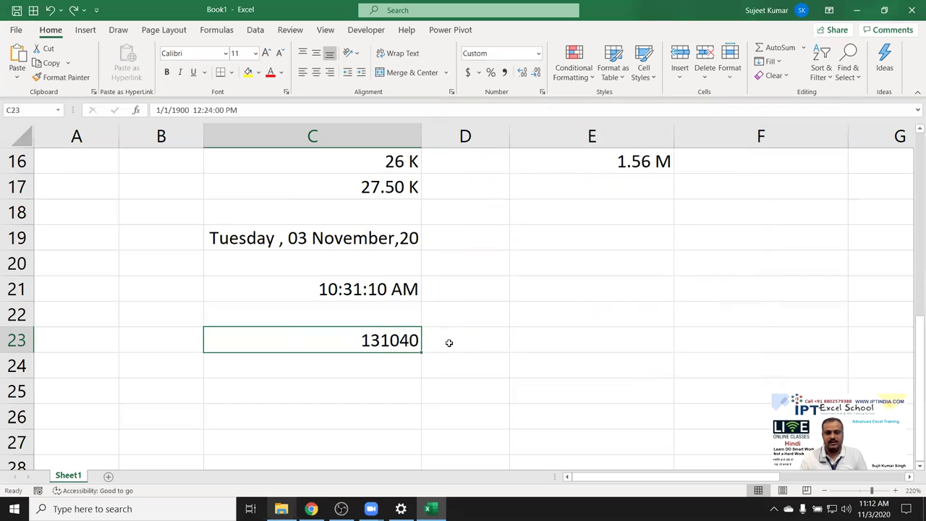
Enter =TEXT(C23,"[m]") in D23 to return 2184 total minutes, and check the formula.
left_click(450, 343)
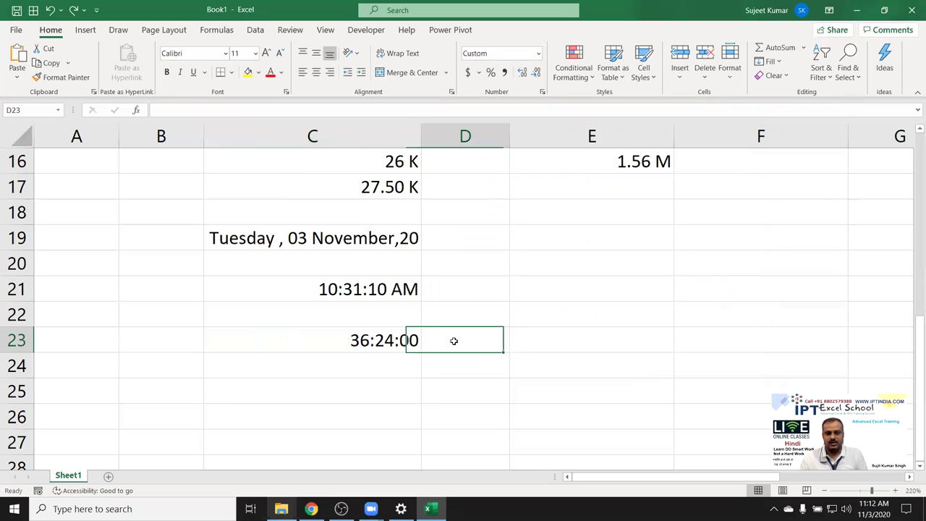
type("=")
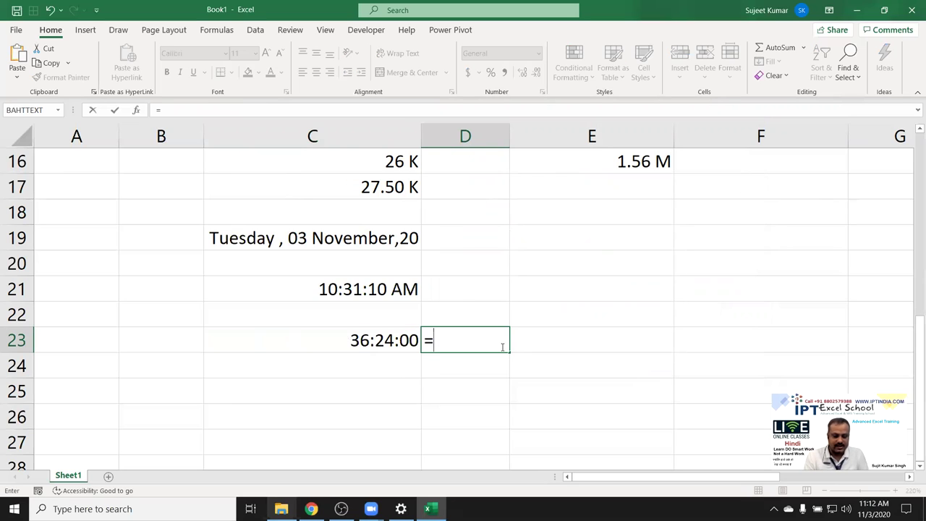
type("te")
key("Tab")
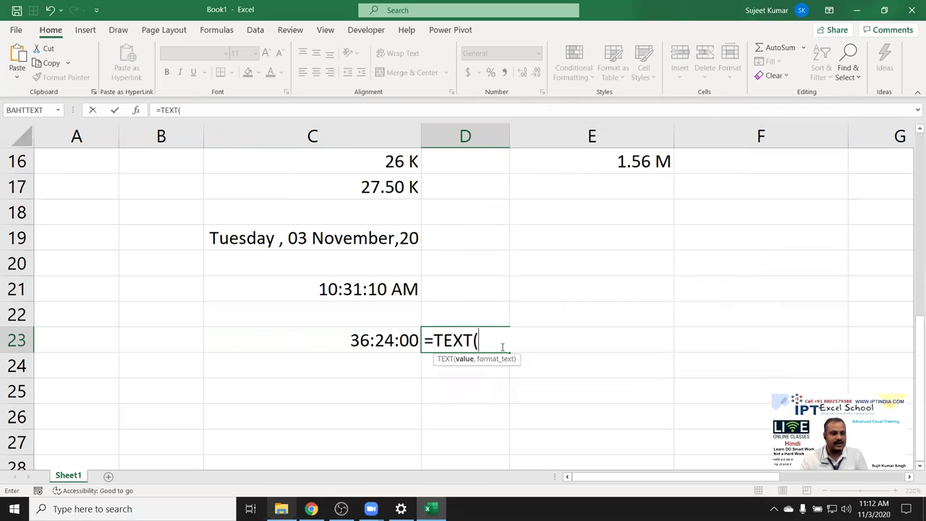
key("Left")
type(",\"[")
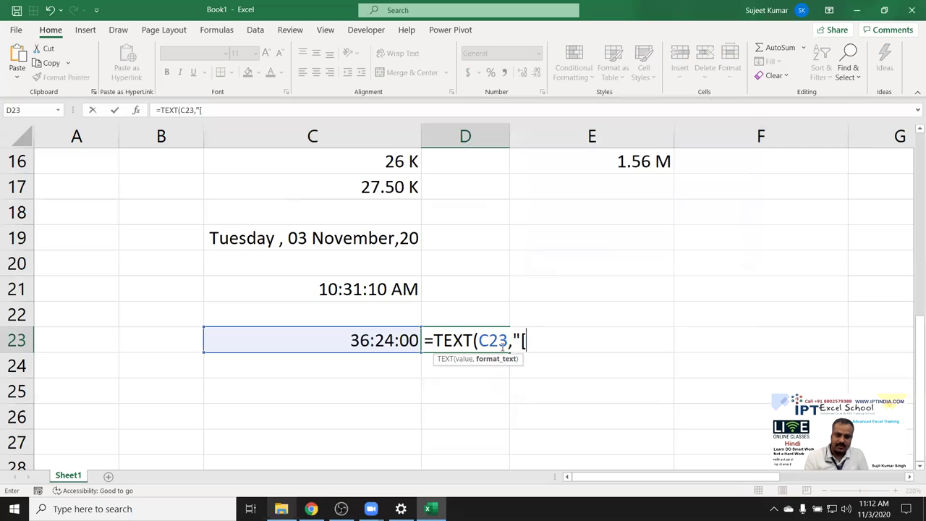
type("m]\")")
key("Return")
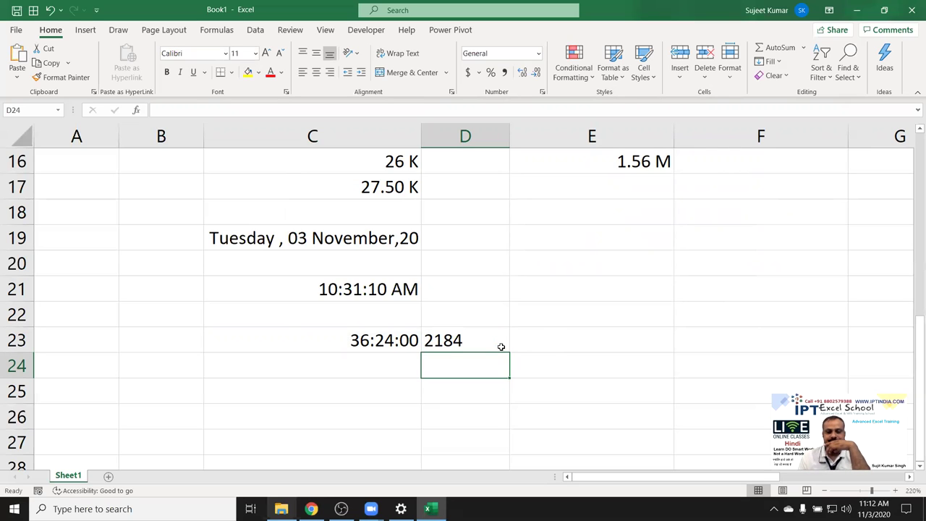
left_click(501, 347)
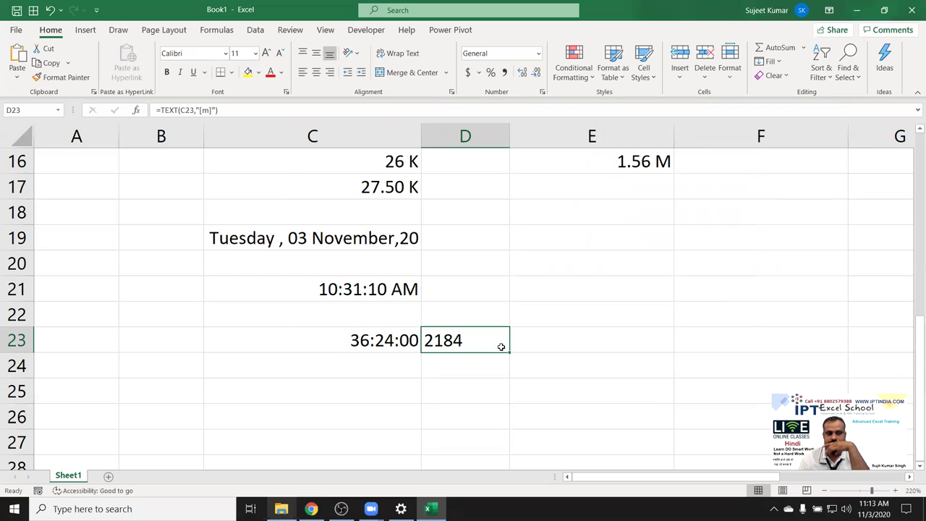
key("Left")
key("Right")
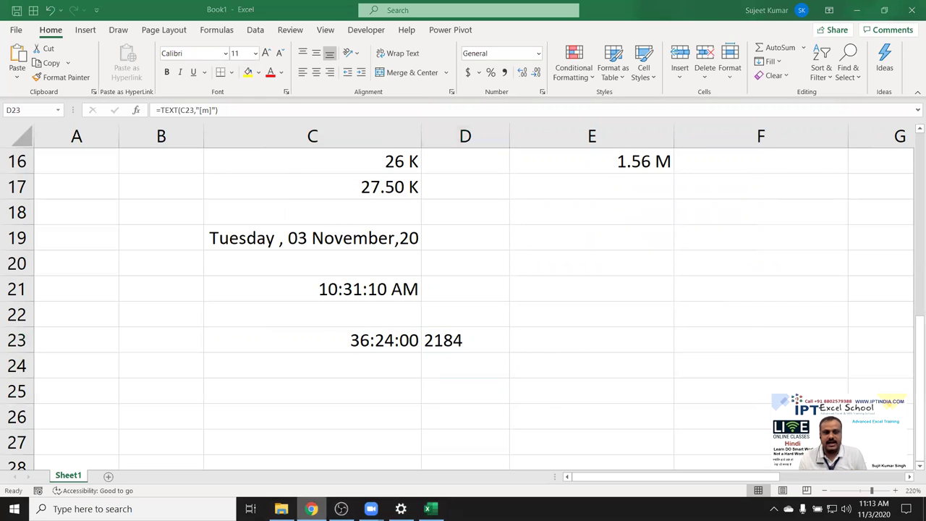
left_click(312, 509)
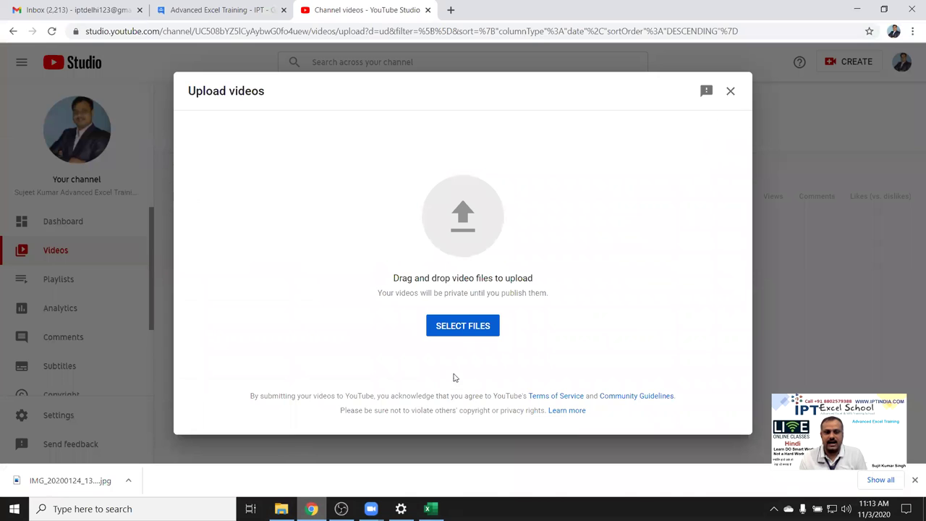
Choose zoom_0 from the Zoom 07.47.48 recording folder as the upload video, then move to Gmail.
left_click(460, 328)
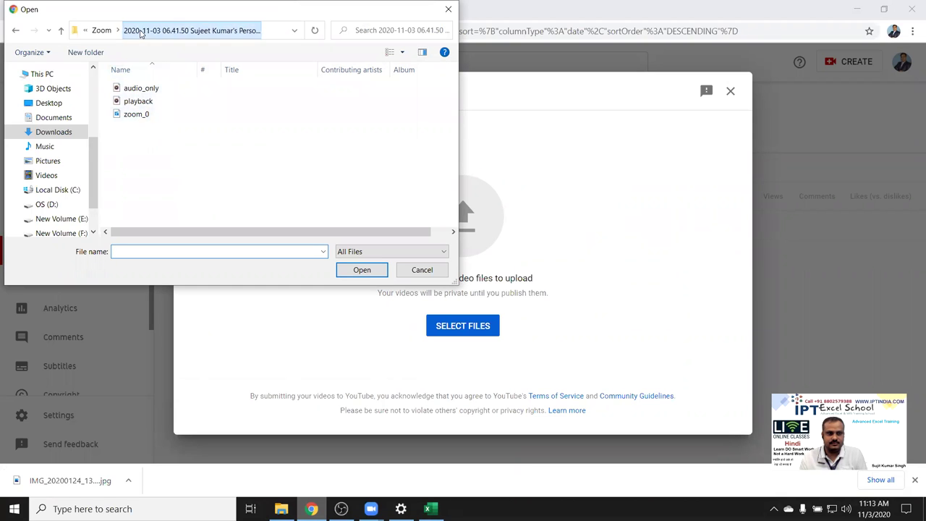
left_click(101, 30)
scroll(235, 136, "down", 2)
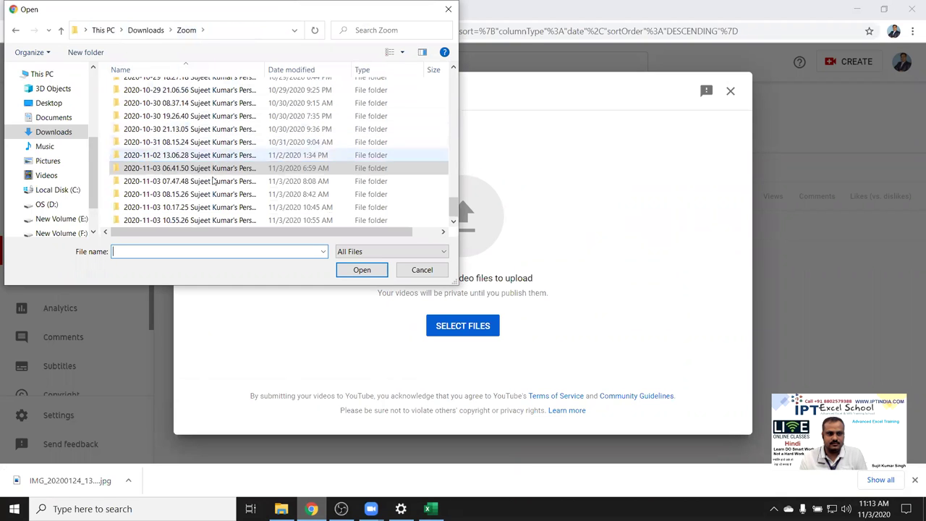
left_click(187, 187)
double_click(186, 184)
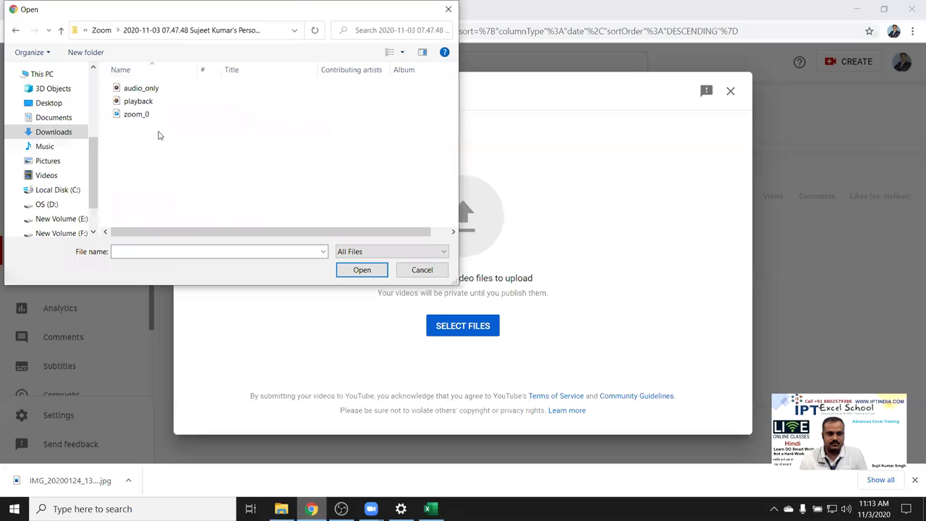
double_click(165, 118)
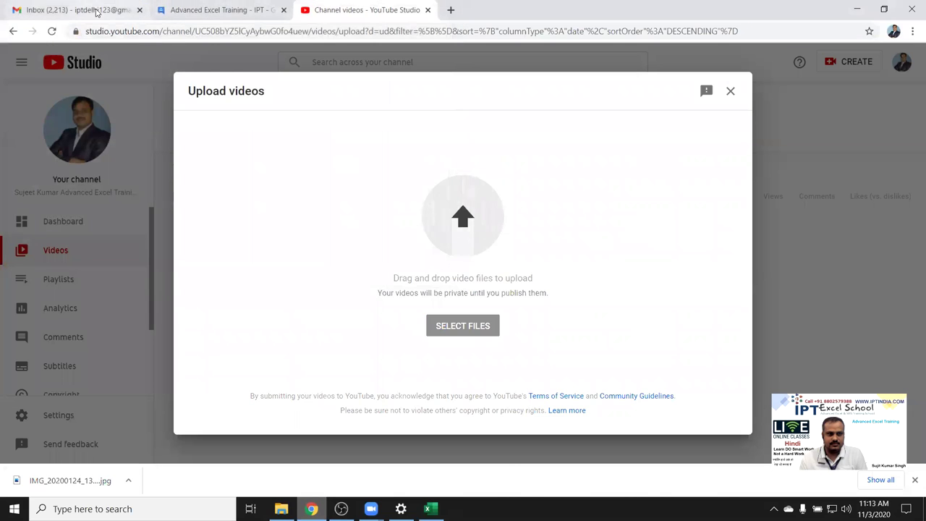
left_click(108, 10)
left_click(247, 65)
Search the mailbox for 'custo' and open the custom format email.
type("custo")
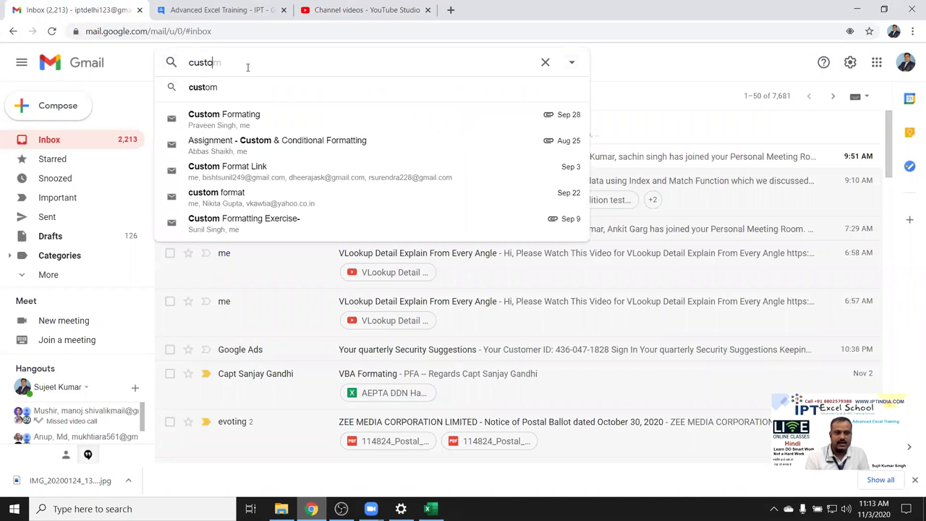
key("Escape")
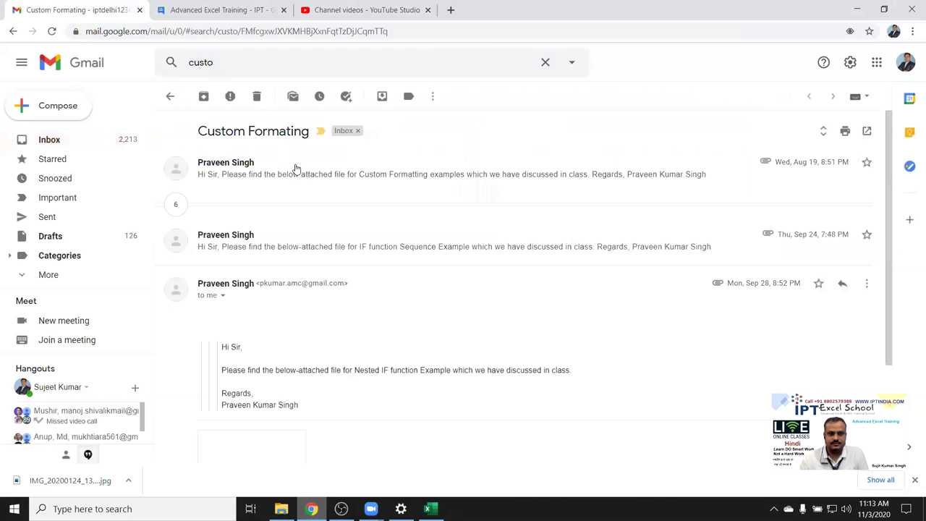
scroll(297, 186, "down", 4)
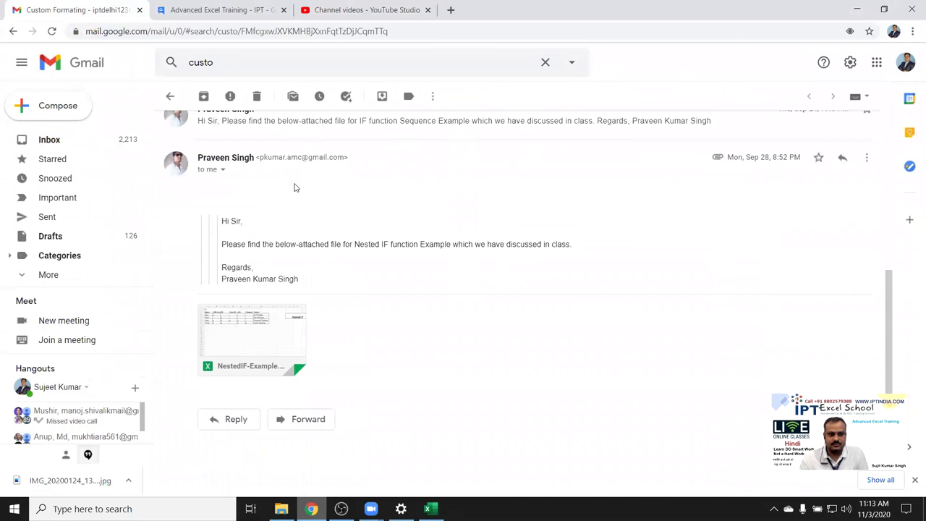
left_click(227, 58)
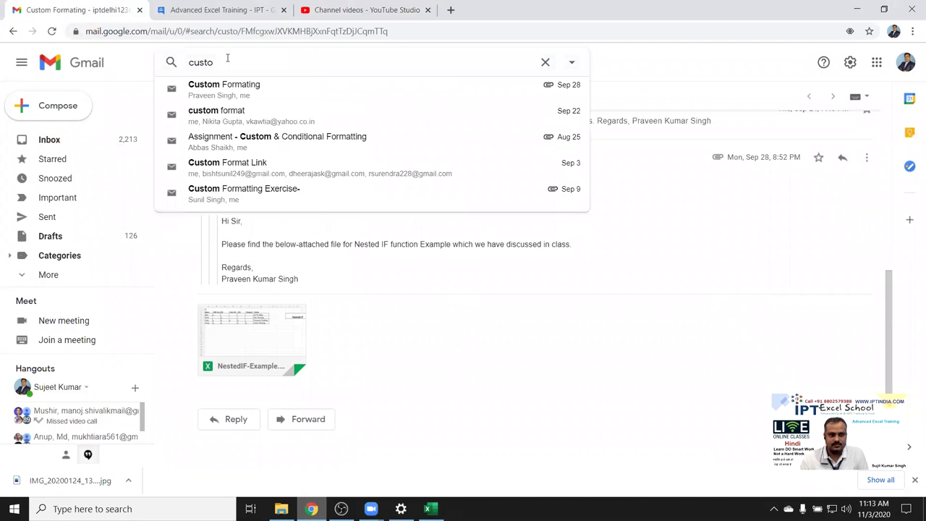
left_click(251, 130)
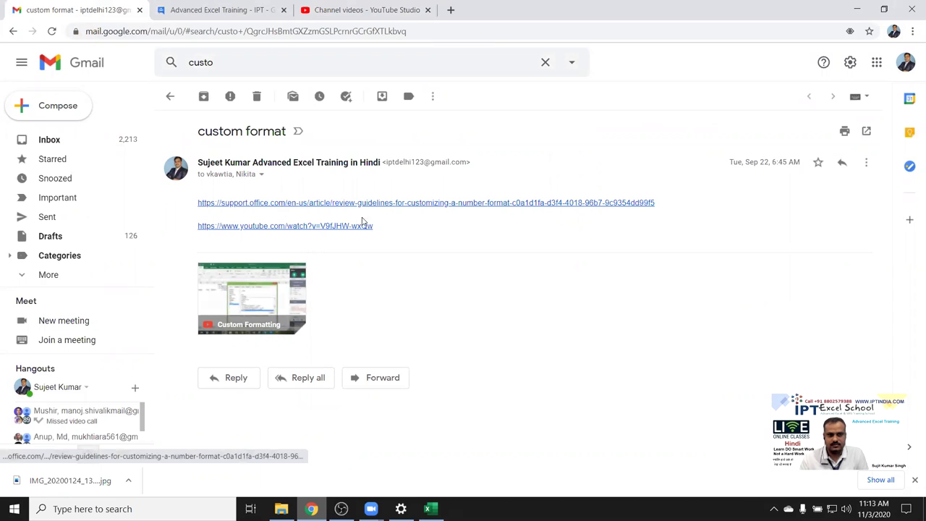
Start a forward of the custom format email with its two links.
left_click_drag(657, 204, 185, 202)
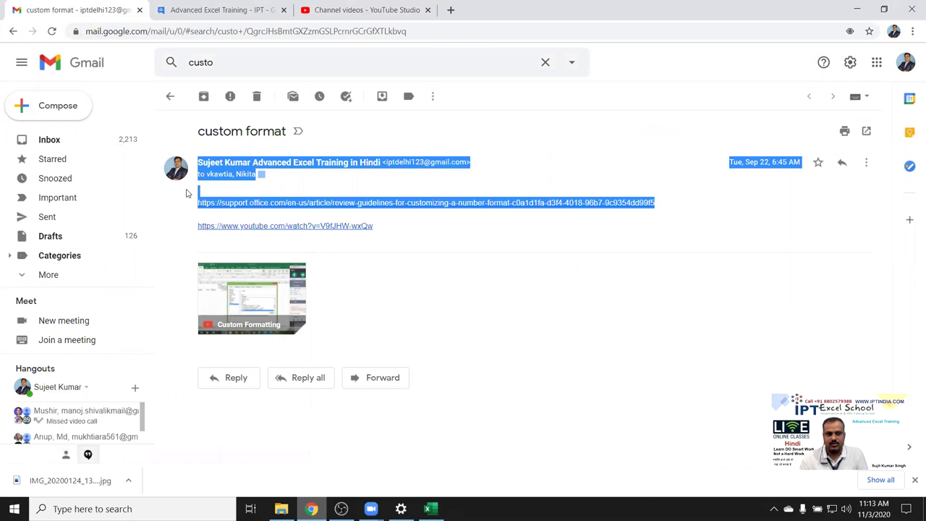
left_click(424, 300)
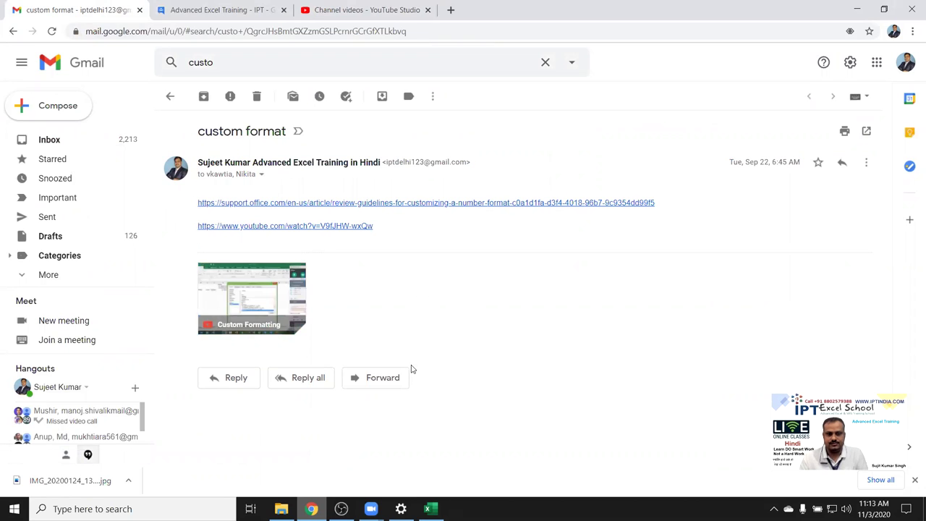
left_click(399, 379)
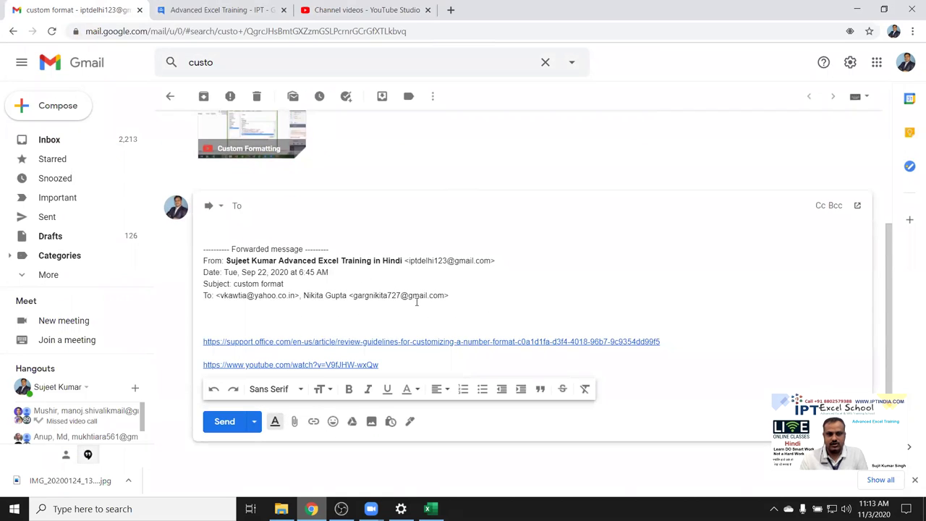
Delete the quoted forwarded-message header so only the two links remain.
left_click(202, 235, "shift")
key("BackSpace")
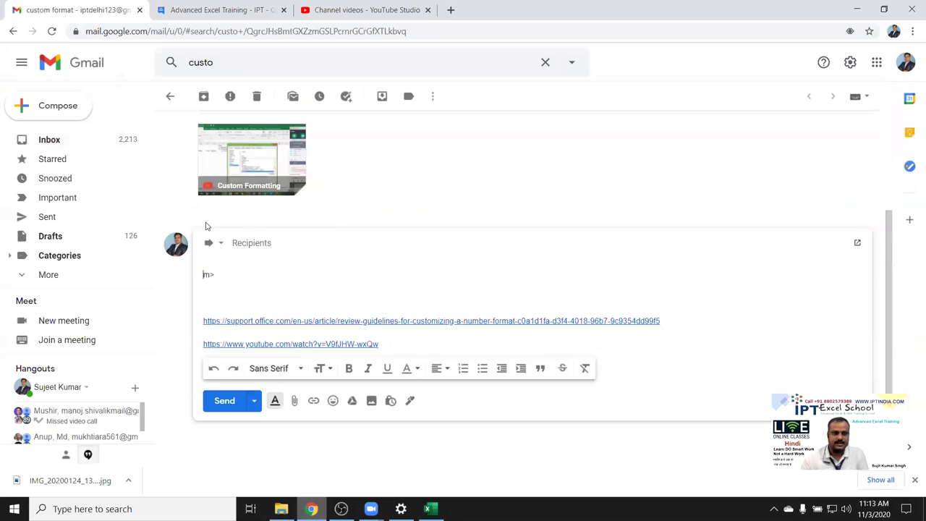
key("Delete")
key("Delete")
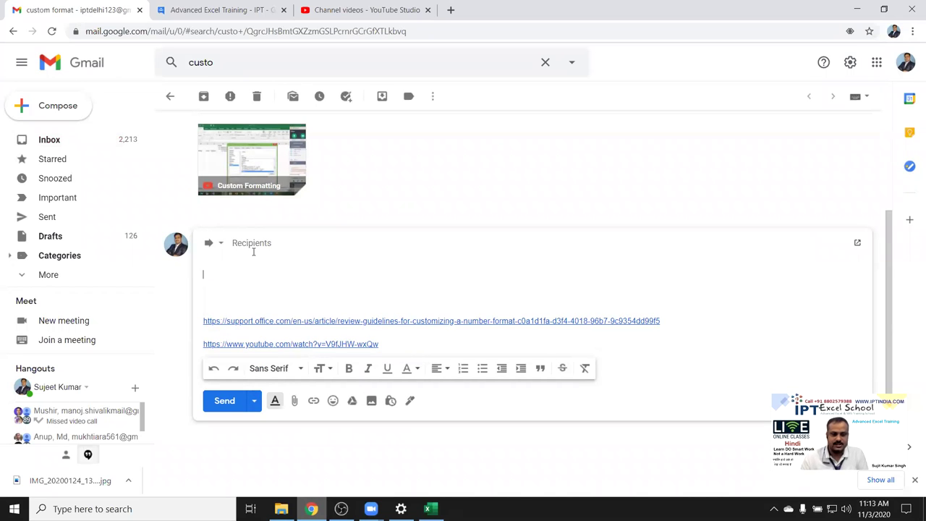
Put the recipient's e-mail address into the forward's To field.
left_click(246, 242)
type("u")
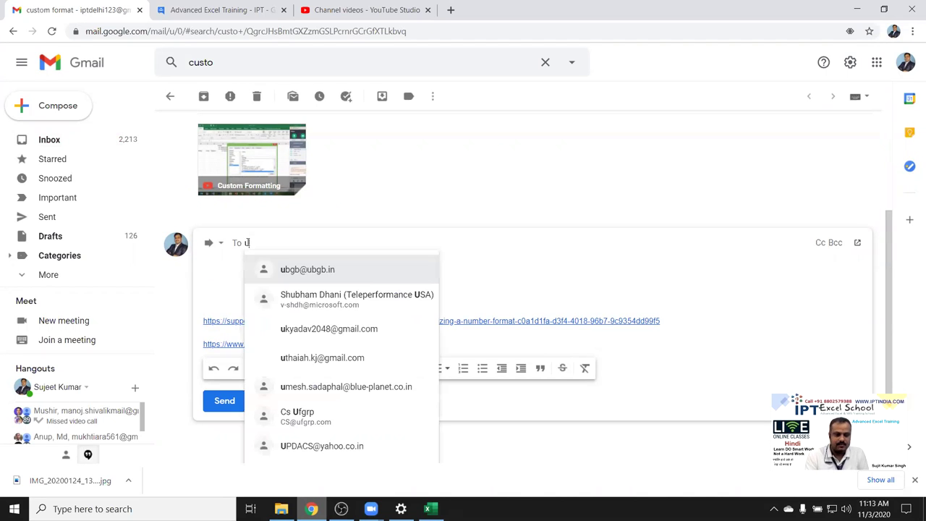
type("s")
key("BackSpace")
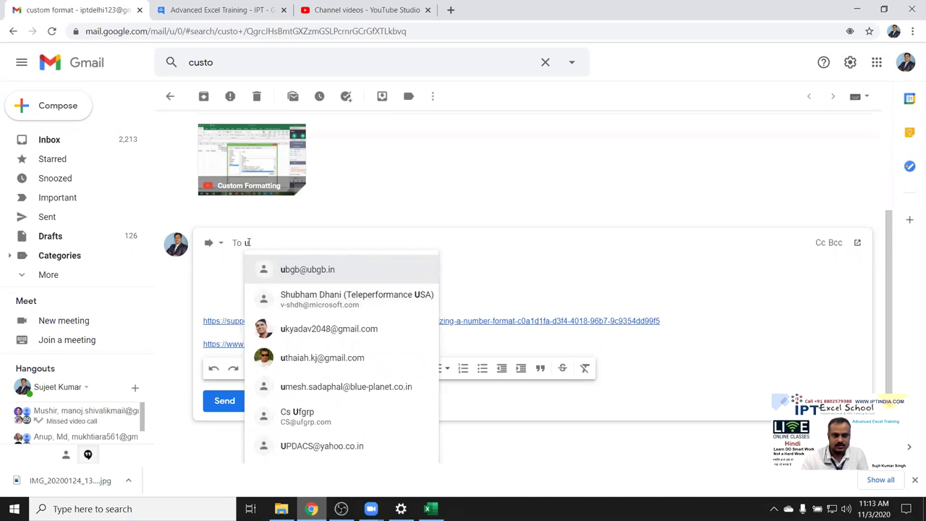
type("s")
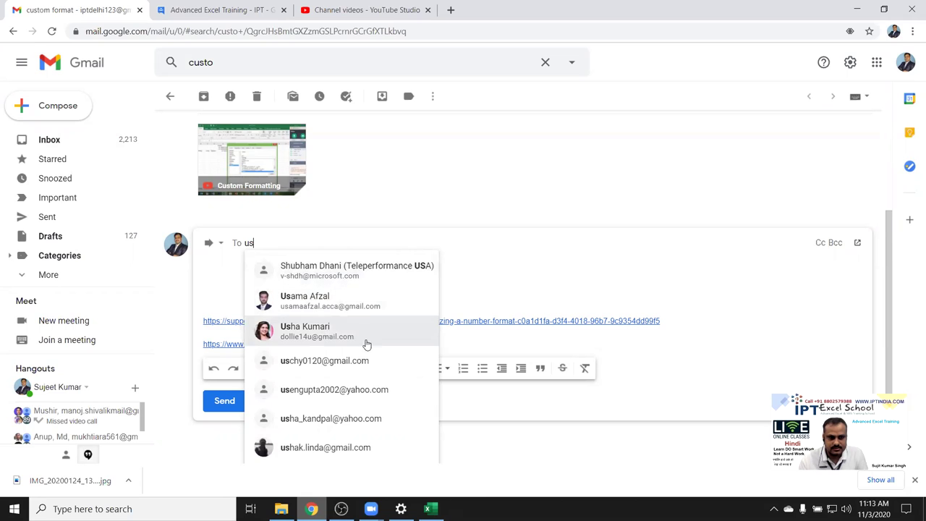
mouse_move(315, 269)
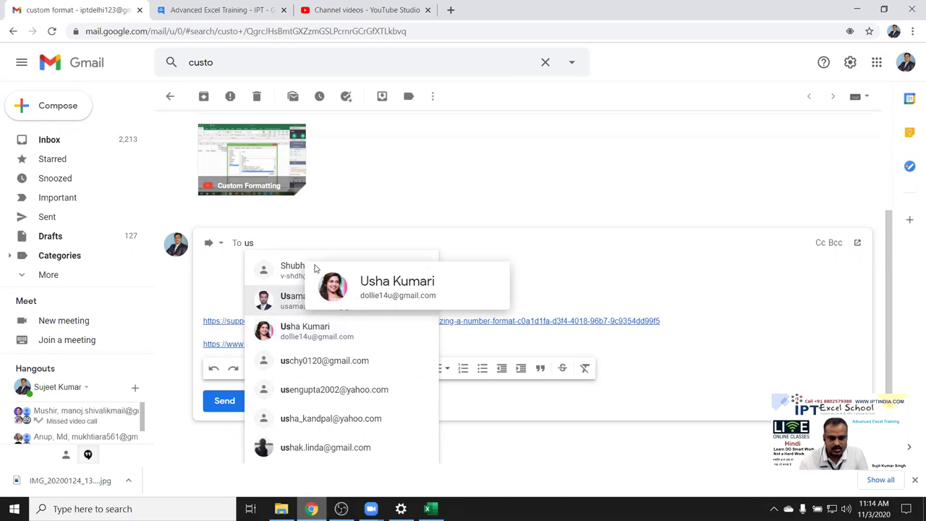
key("BackSpace")
key("BackSpace")
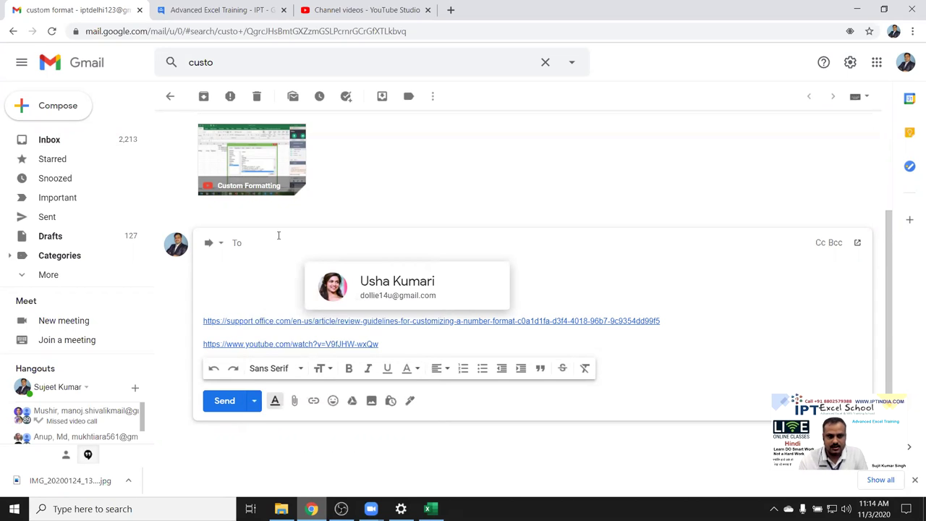
type("sudh")
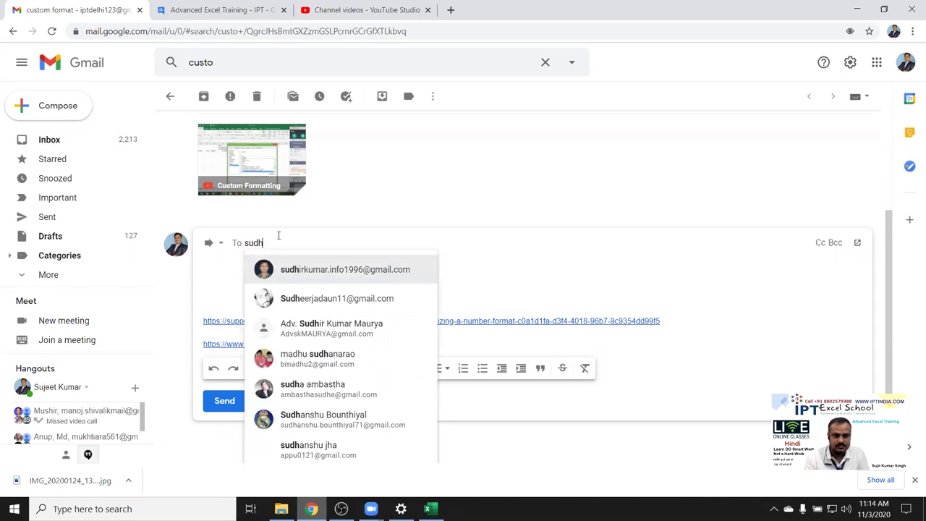
key("BackSpace")
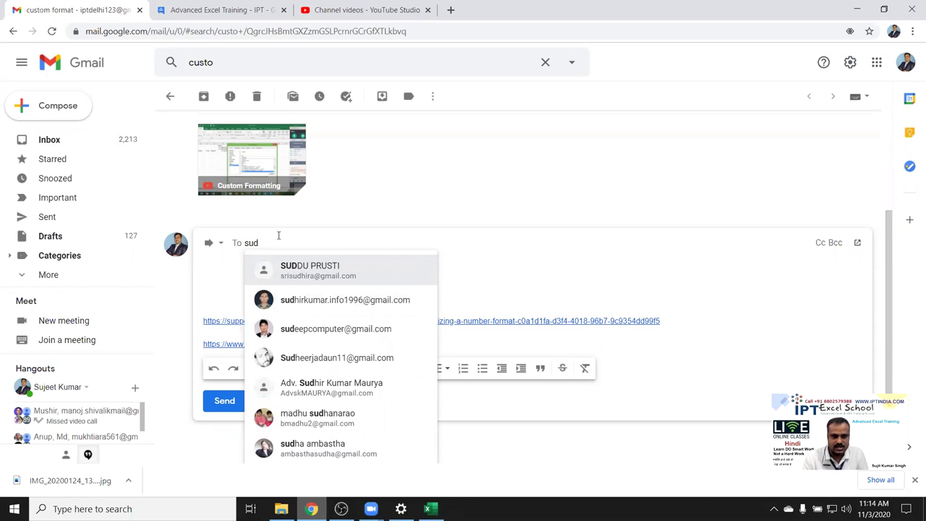
key("BackSpace")
key("BackSpace")
key("BackSpace")
type("bis")
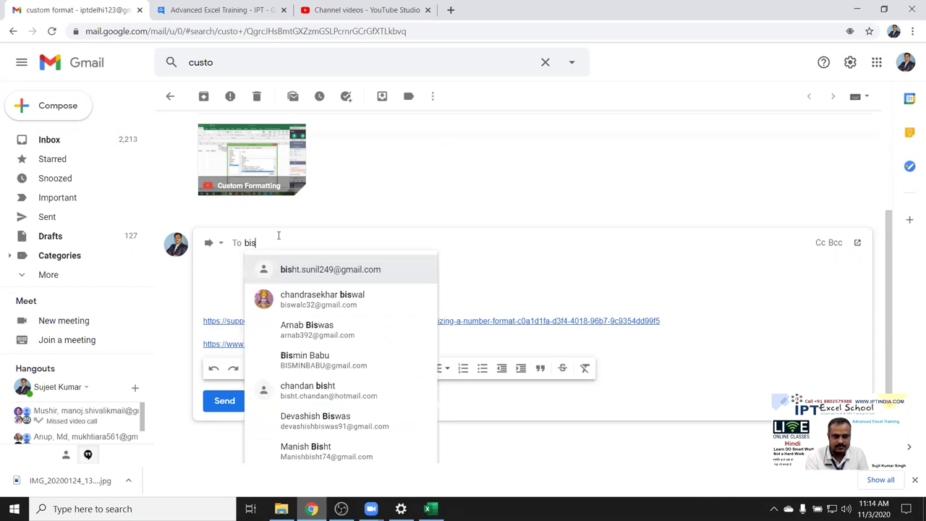
type("t")
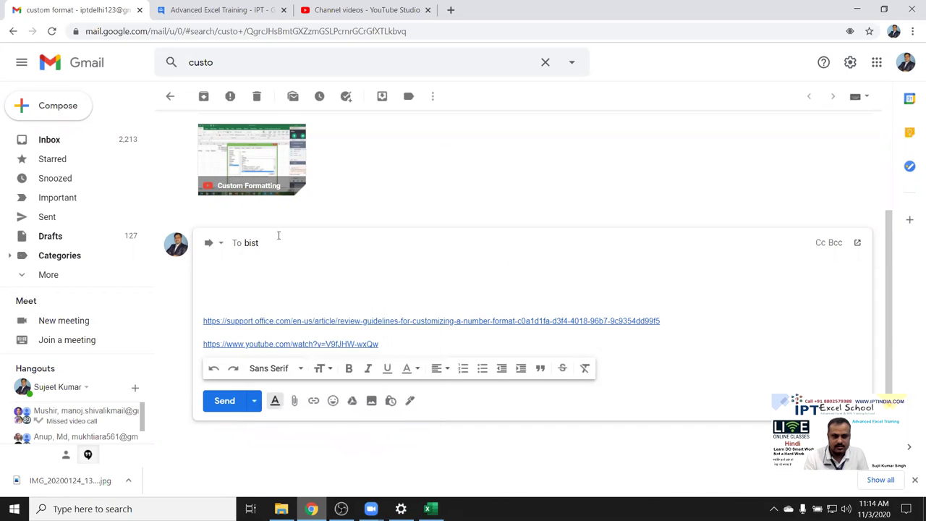
key("BackSpace")
key("BackSpace")
key("BackSpace")
key("BackSpace")
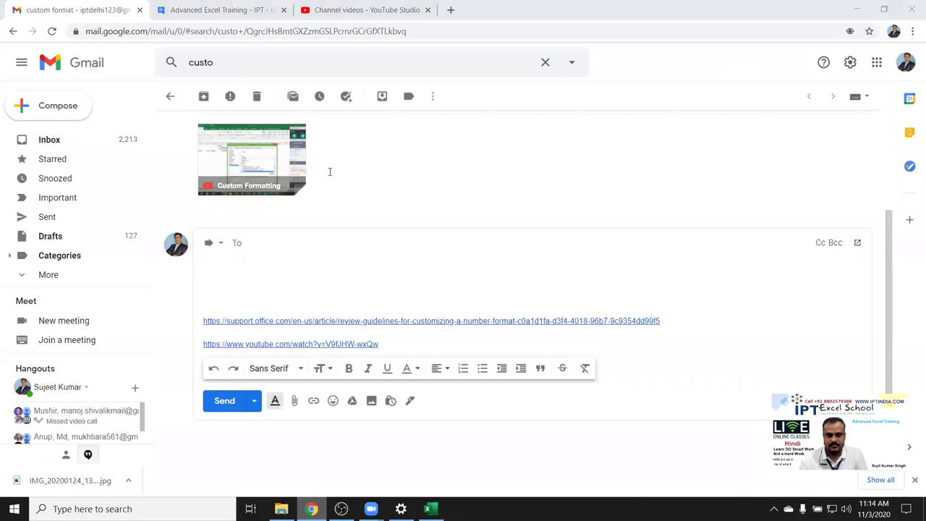
left_click(256, 254)
key("ctrl+v")
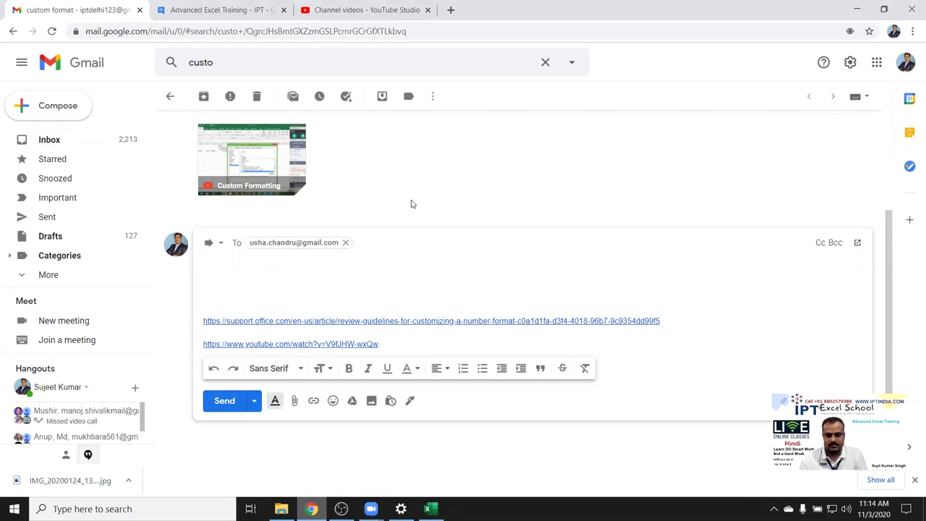